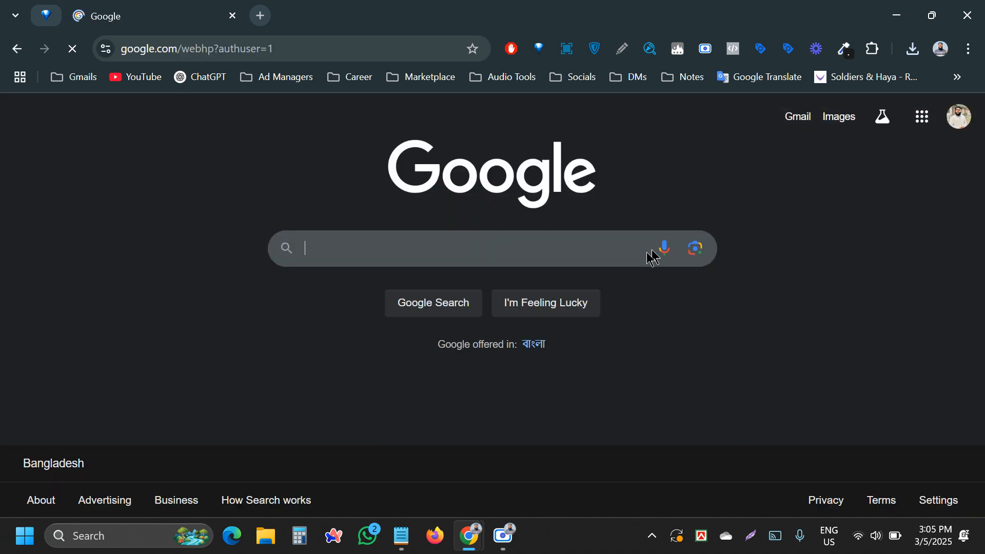
- Launch Google Docs from the Google apps grid and scroll down to the recent documents list
{"action": "left_click", "coordinate": [923, 117]}
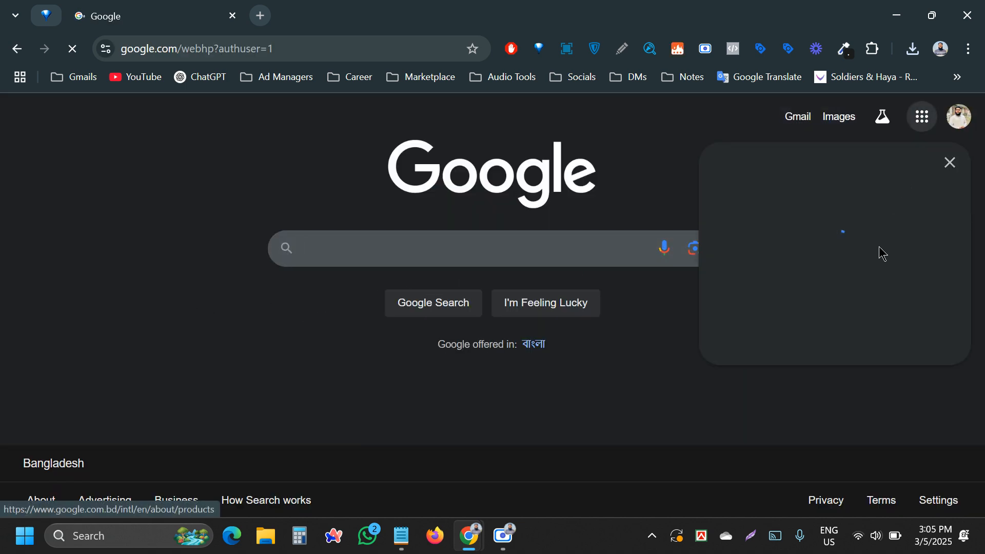
{"action": "scroll", "coordinate": [853, 301], "scroll_direction": "down", "scroll_amount": 3}
{"action": "scroll", "coordinate": [853, 302], "scroll_direction": "down", "scroll_amount": 3}
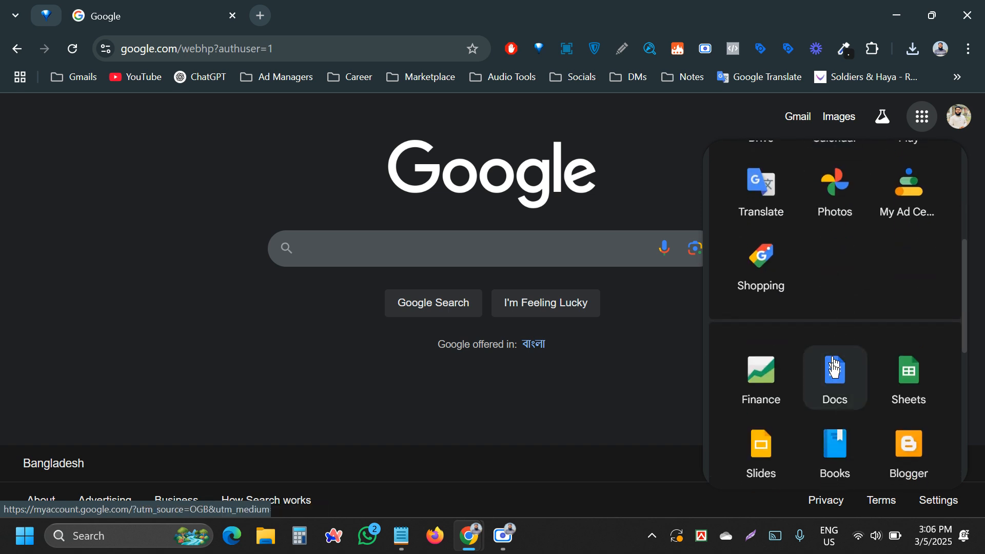
{"action": "left_click", "coordinate": [833, 378]}
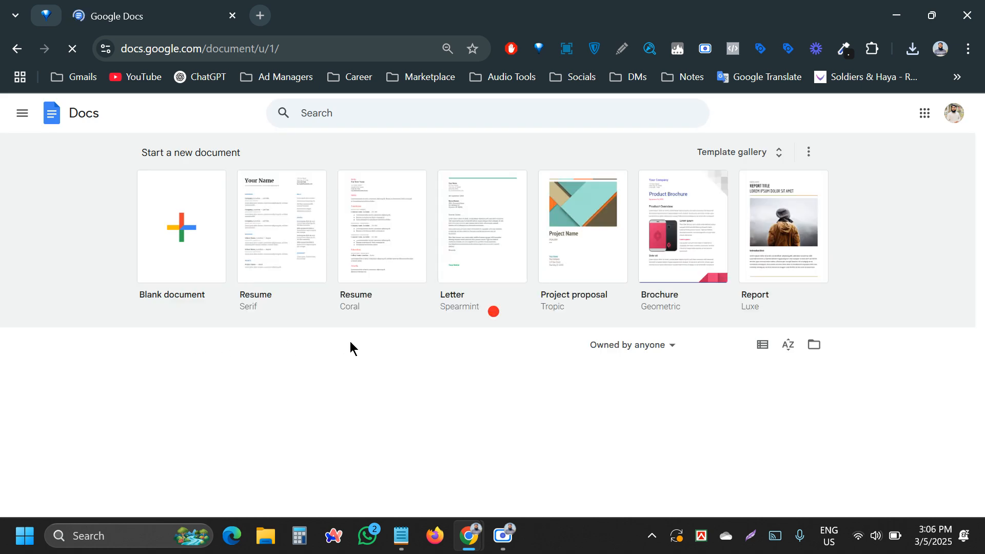
{"action": "scroll", "coordinate": [349, 341], "scroll_direction": "down", "scroll_amount": 3}
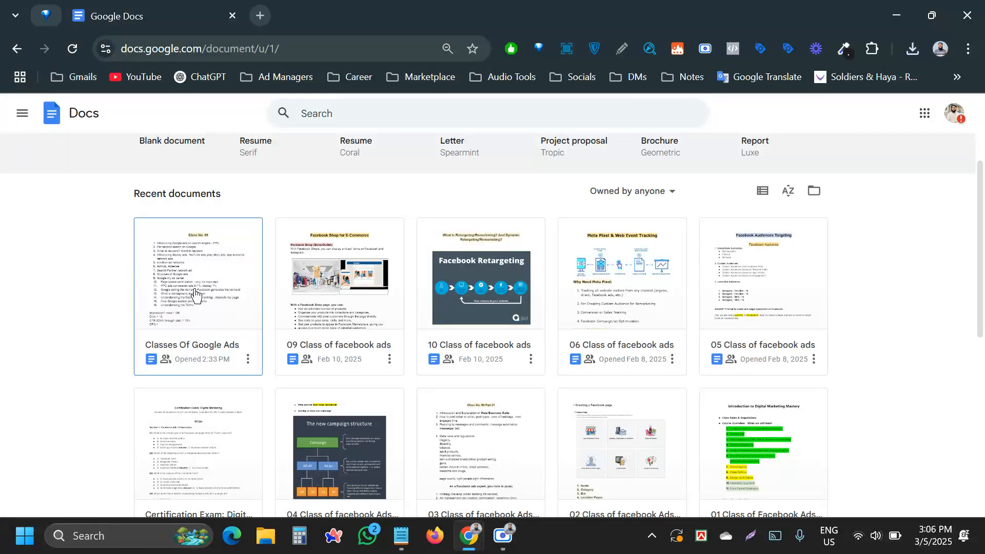
- Open the Classes Of Google Ads document and select the ads.google.com address under Class No. 02
{"action": "left_click", "coordinate": [194, 294]}
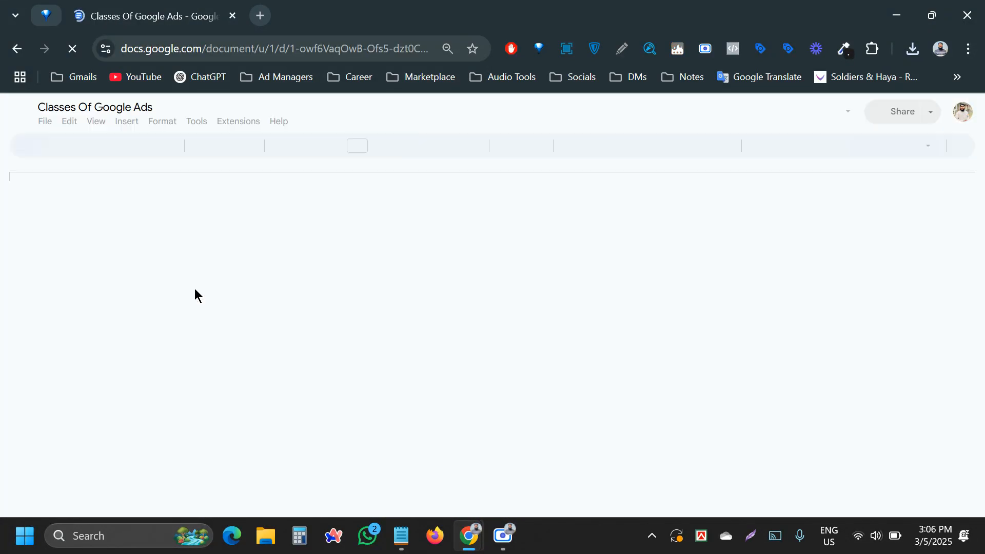
{"action": "scroll", "coordinate": [400, 312], "scroll_direction": "down", "scroll_amount": 15}
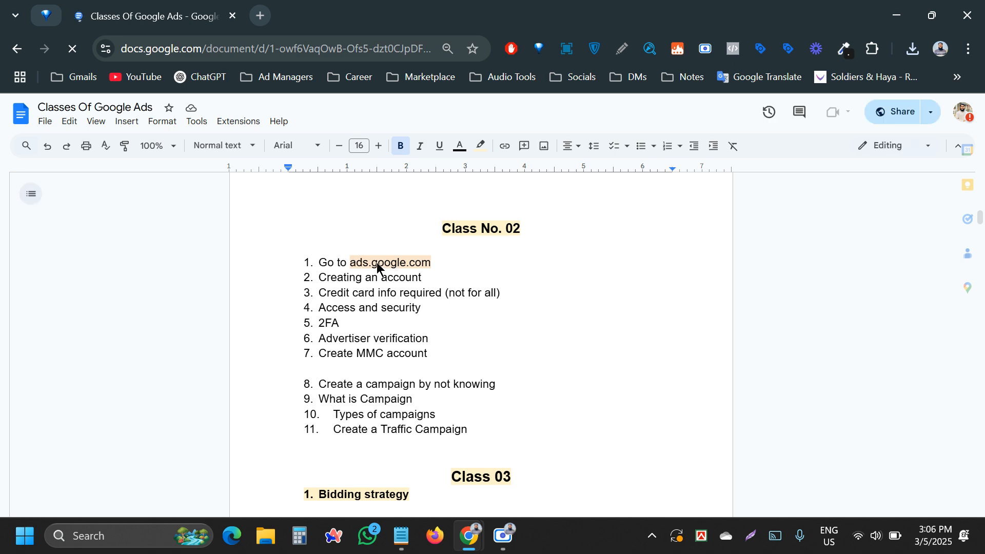
{"action": "left_click_drag", "start_coordinate": [350, 263], "coordinate": [398, 265]}
{"action": "left_click", "coordinate": [344, 255]}
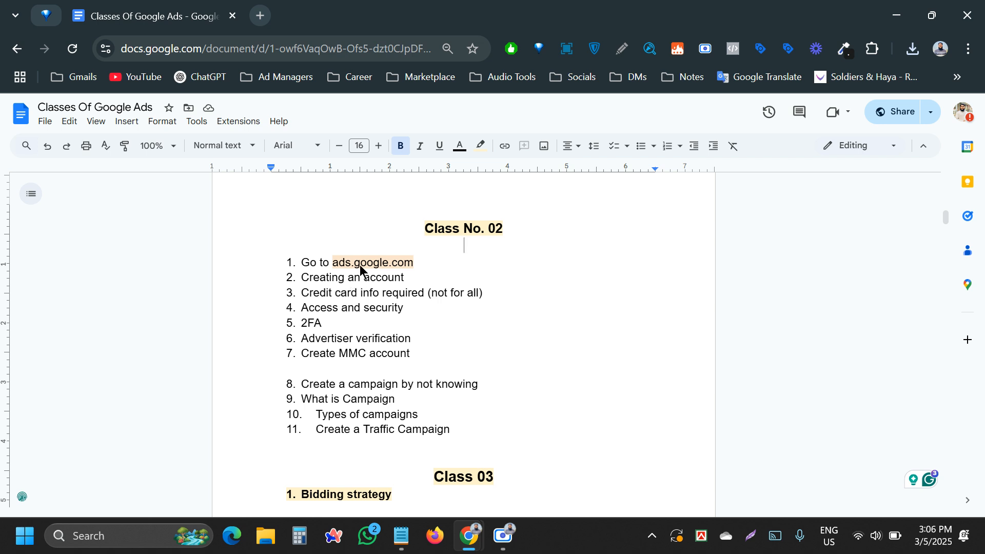
{"action": "left_click_drag", "start_coordinate": [354, 265], "coordinate": [415, 264]}
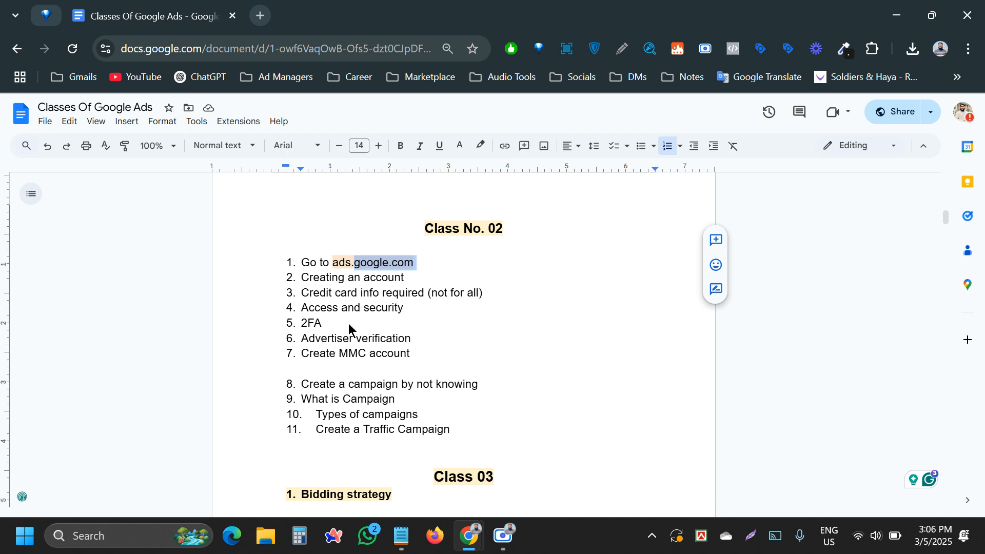
{"action": "left_click", "coordinate": [382, 264]}
{"action": "left_click_drag", "start_coordinate": [379, 264], "coordinate": [342, 264]}
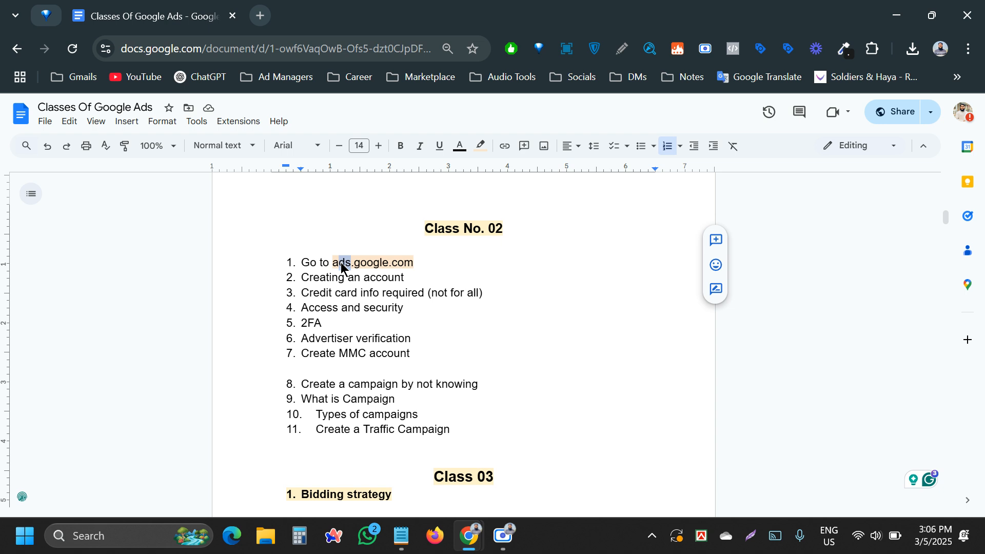
{"action": "left_click", "coordinate": [335, 267]}
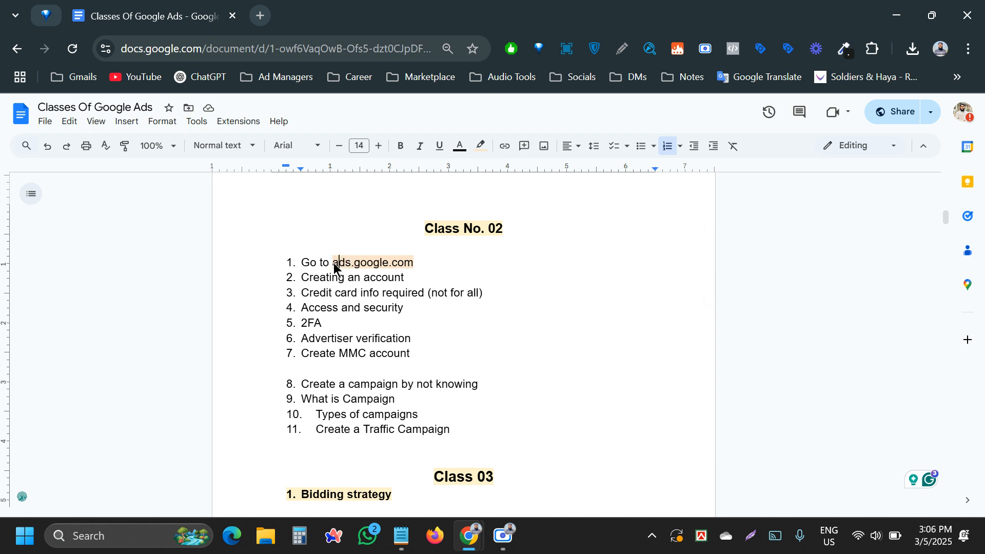
{"action": "left_click_drag", "start_coordinate": [340, 268], "coordinate": [414, 267]}
{"action": "key", "text": "ctrl+c"}
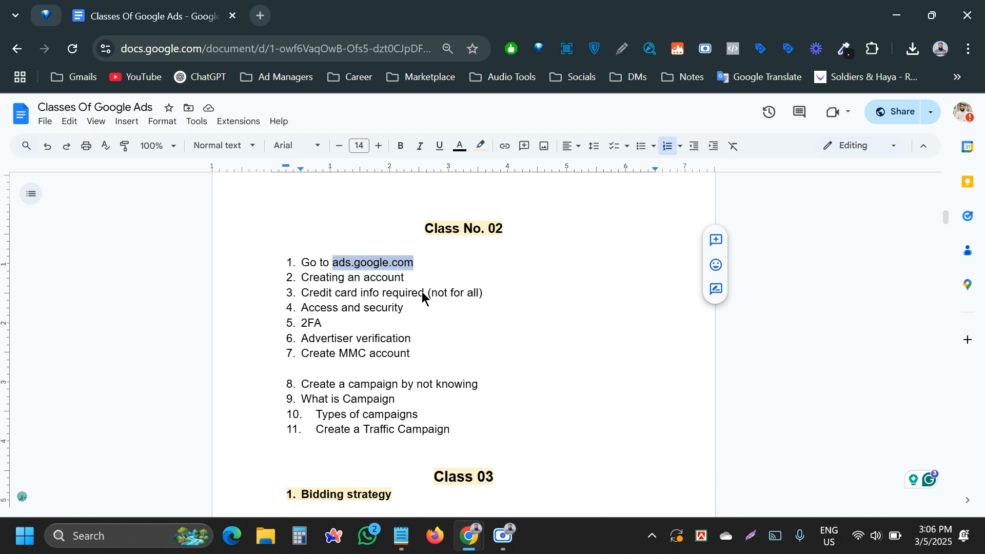
{"action": "left_click", "coordinate": [215, 48]}
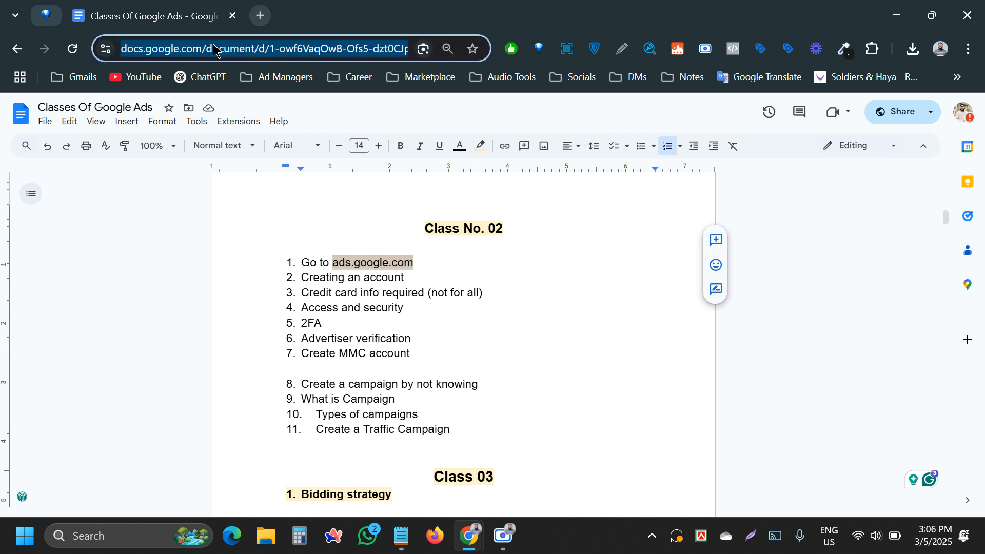
- Load ads.google.com in a new tab and enter the existing Ad Space Google Ads account
{"action": "left_click", "coordinate": [256, 18]}
{"action": "key", "text": "ctrl+v"}
{"action": "key", "text": "Return"}
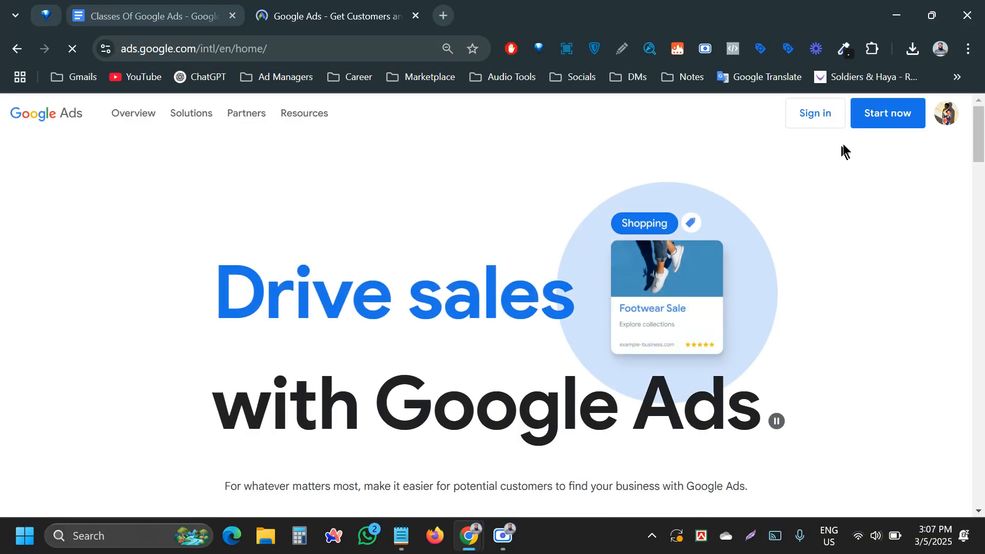
{"action": "left_click", "coordinate": [945, 128]}
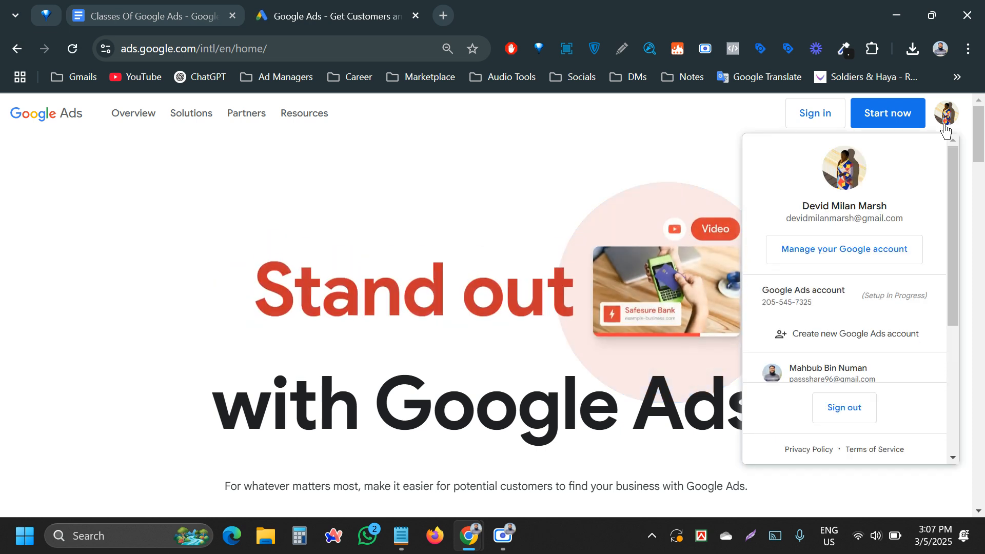
{"action": "left_click", "coordinate": [883, 296]}
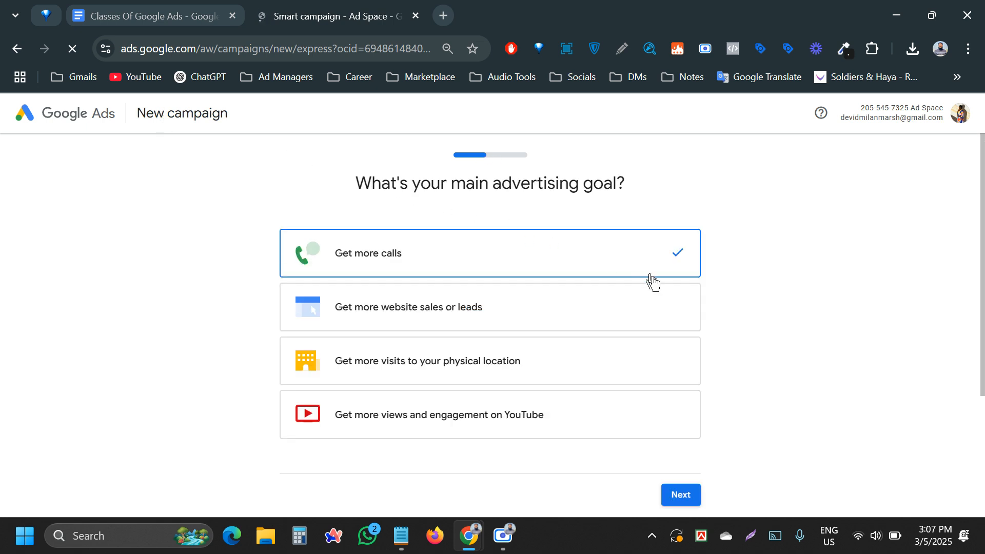
- Return to the Google Ads home page, start setup, and pause AdBlock on the site, then reload
{"action": "scroll", "coordinate": [531, 331], "scroll_direction": "down", "scroll_amount": 3}
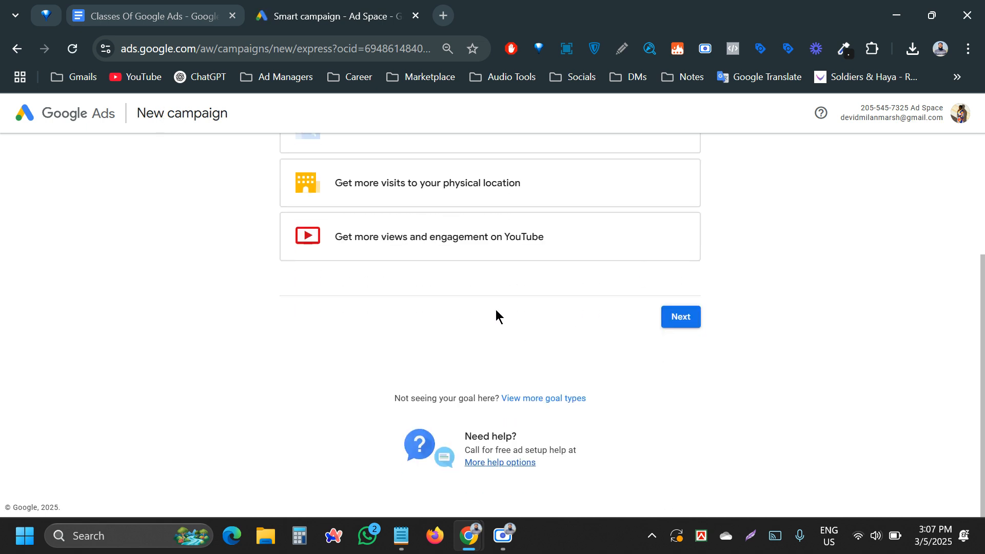
{"action": "scroll", "coordinate": [496, 318], "scroll_direction": "up", "scroll_amount": 3}
{"action": "scroll", "coordinate": [495, 318], "scroll_direction": "down", "scroll_amount": 3}
{"action": "scroll", "coordinate": [666, 348], "scroll_direction": "up", "scroll_amount": 3}
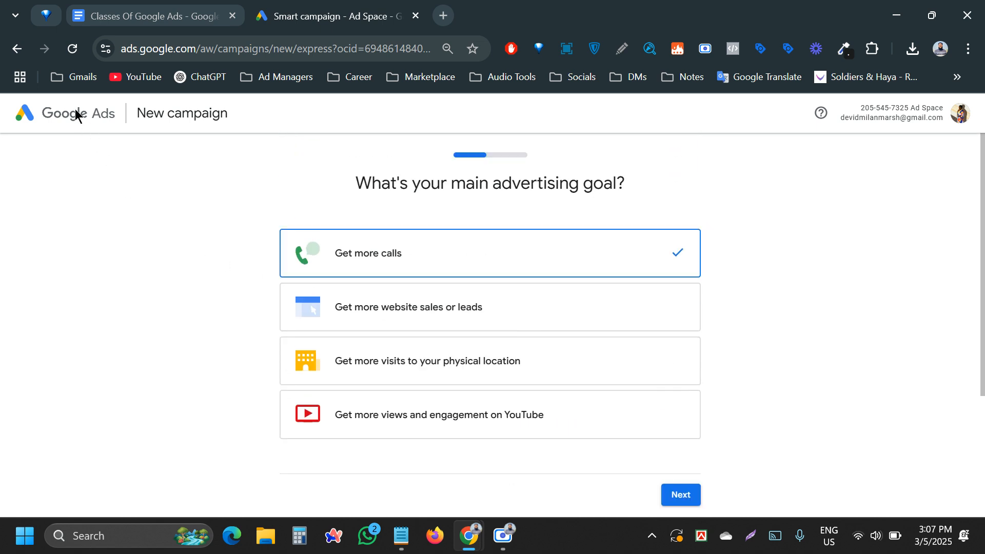
{"action": "left_click", "coordinate": [18, 48]}
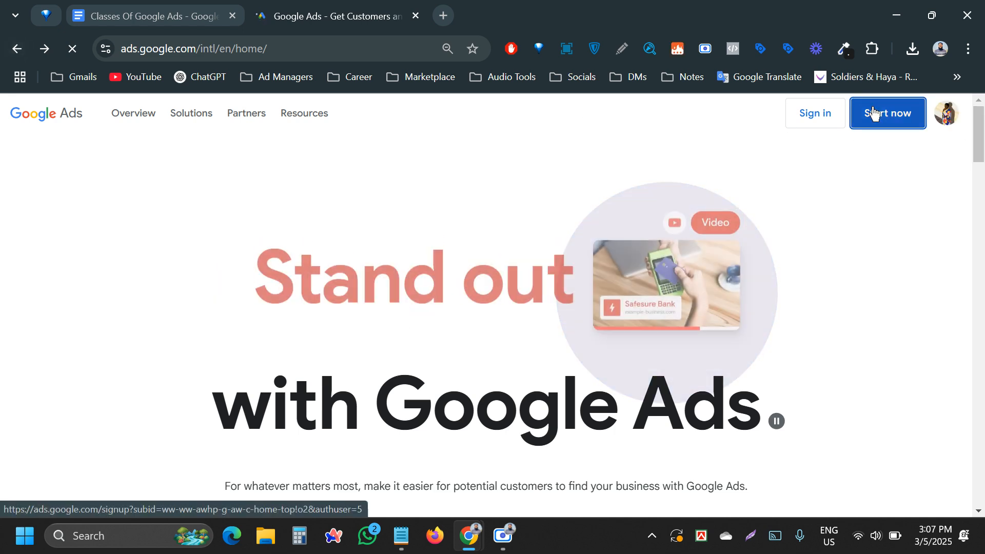
{"action": "left_click", "coordinate": [874, 114]}
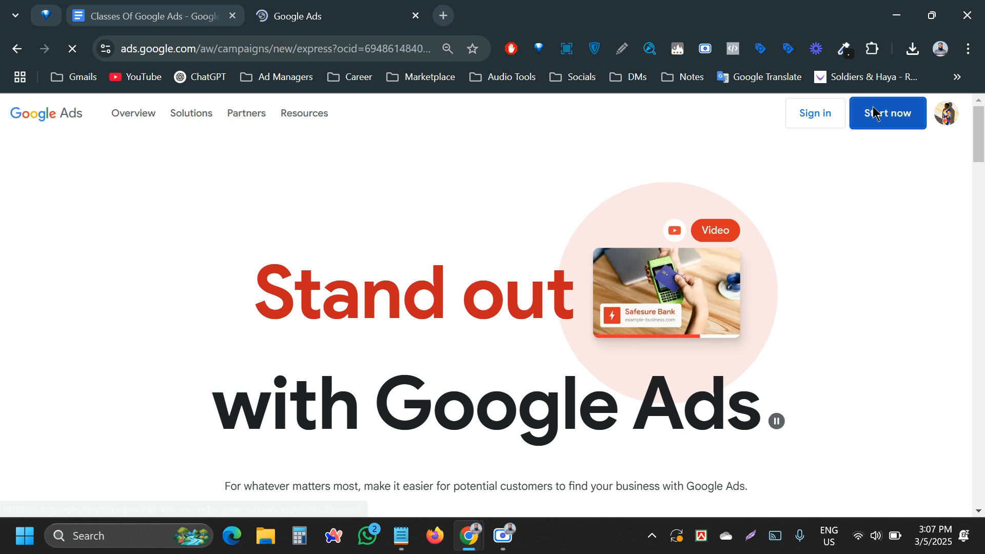
{"action": "left_click", "coordinate": [510, 50]}
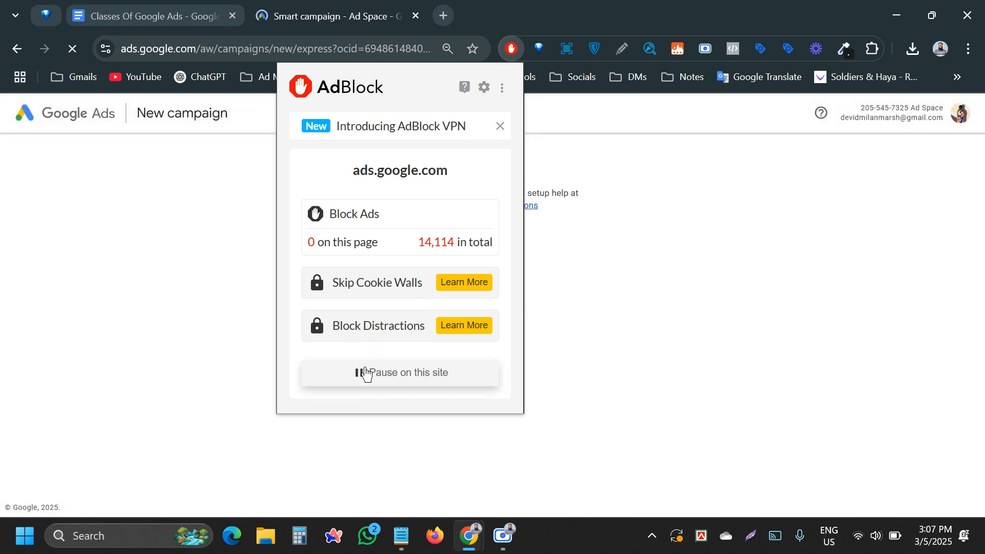
{"action": "left_click", "coordinate": [805, 227]}
{"action": "key", "text": "F5"}
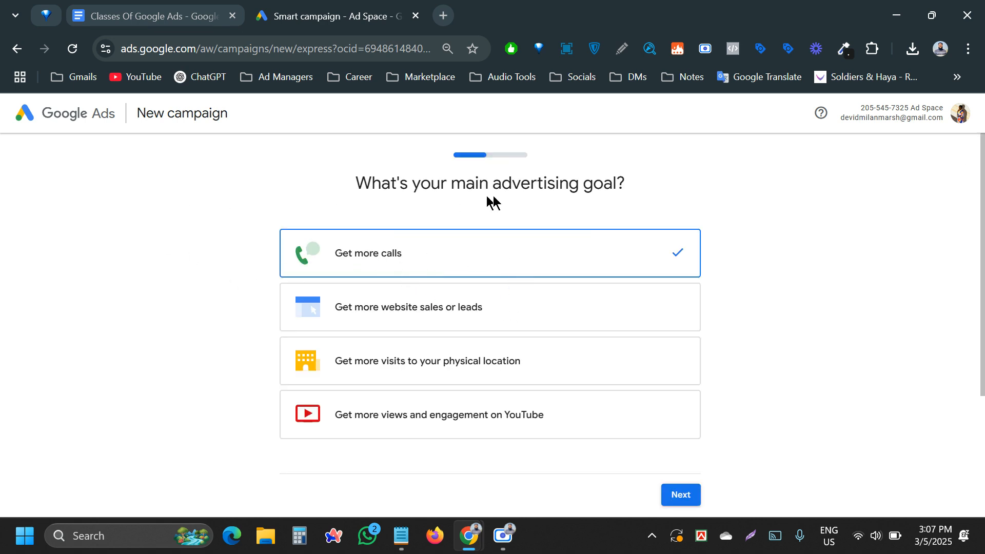
- Advance the campaign setup past the advertising goal and ad-writing steps to the images step
{"action": "left_click", "coordinate": [668, 492]}
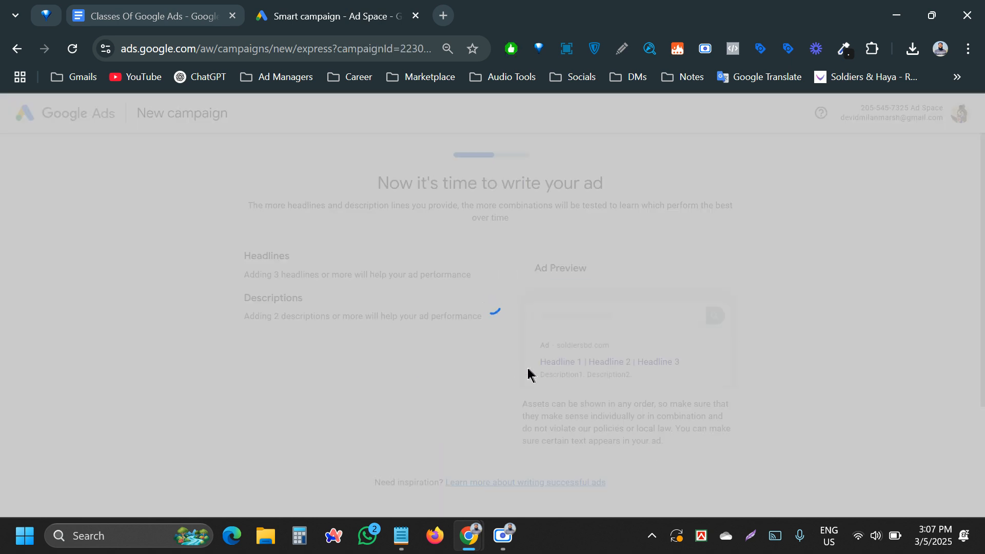
{"action": "scroll", "coordinate": [519, 363], "scroll_direction": "down", "scroll_amount": 10}
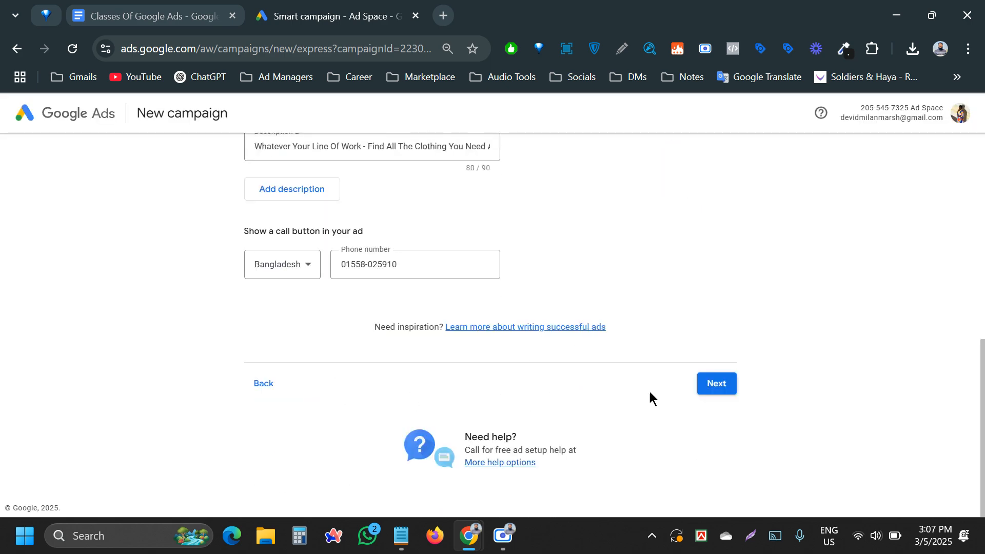
{"action": "left_click", "coordinate": [275, 393]}
{"action": "scroll", "coordinate": [515, 386], "scroll_direction": "down", "scroll_amount": 3}
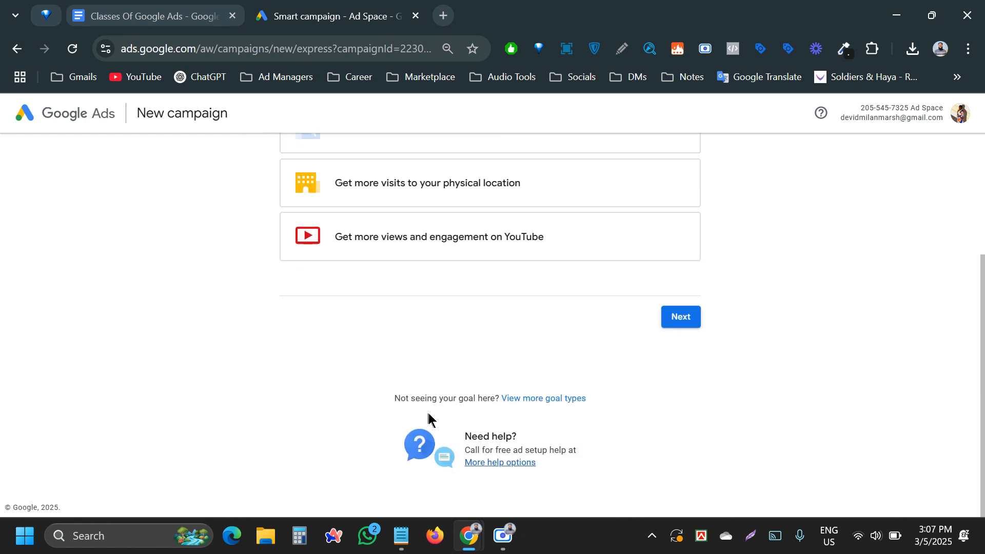
{"action": "left_click", "coordinate": [681, 316]}
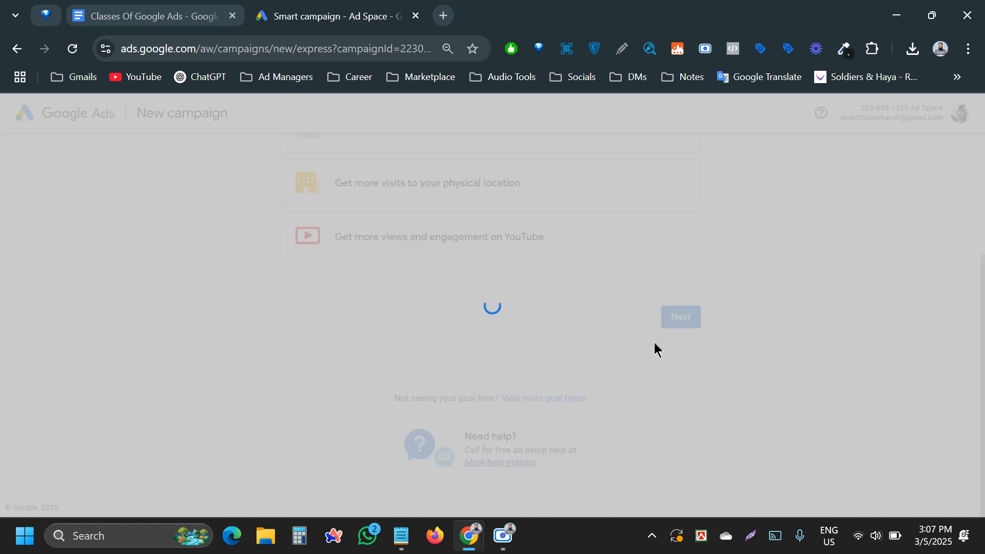
{"action": "scroll", "coordinate": [684, 382], "scroll_direction": "down", "scroll_amount": 9}
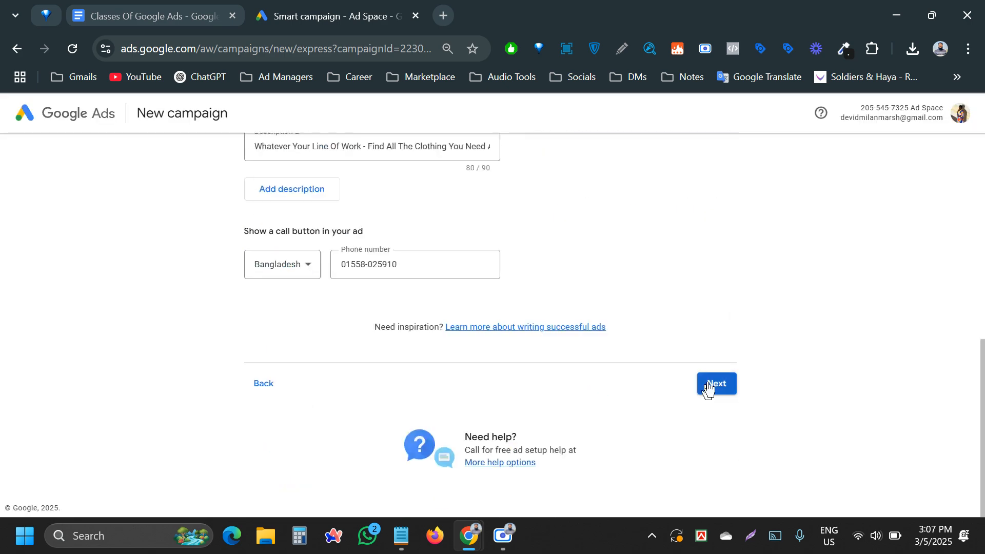
{"action": "left_click", "coordinate": [708, 381]}
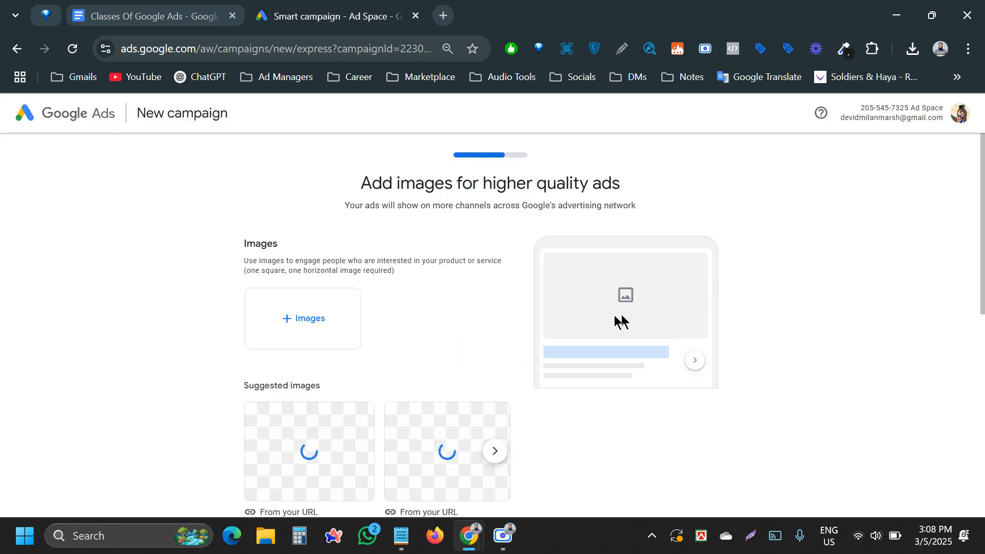
{"action": "scroll", "coordinate": [457, 374], "scroll_direction": "down", "scroll_amount": 8}
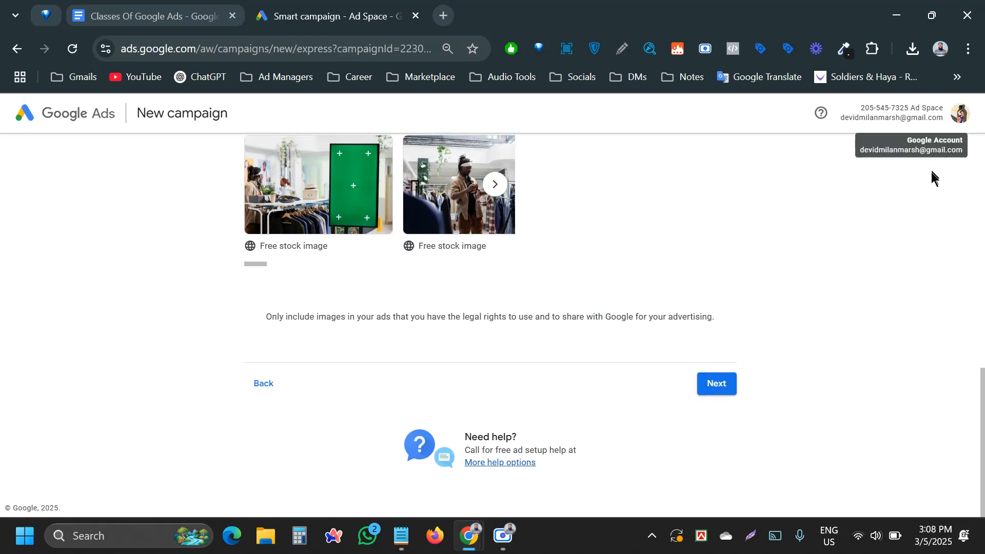
{"action": "left_click", "coordinate": [962, 116]}
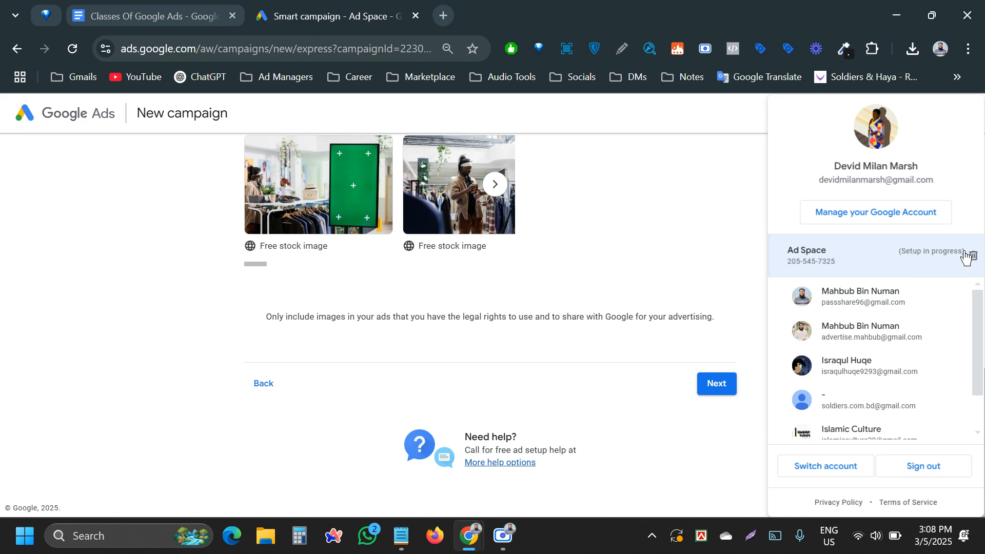
- Permanently remove the unfinished Ad Space account after verifying identity, then sign back in
{"action": "left_click", "coordinate": [970, 257]}
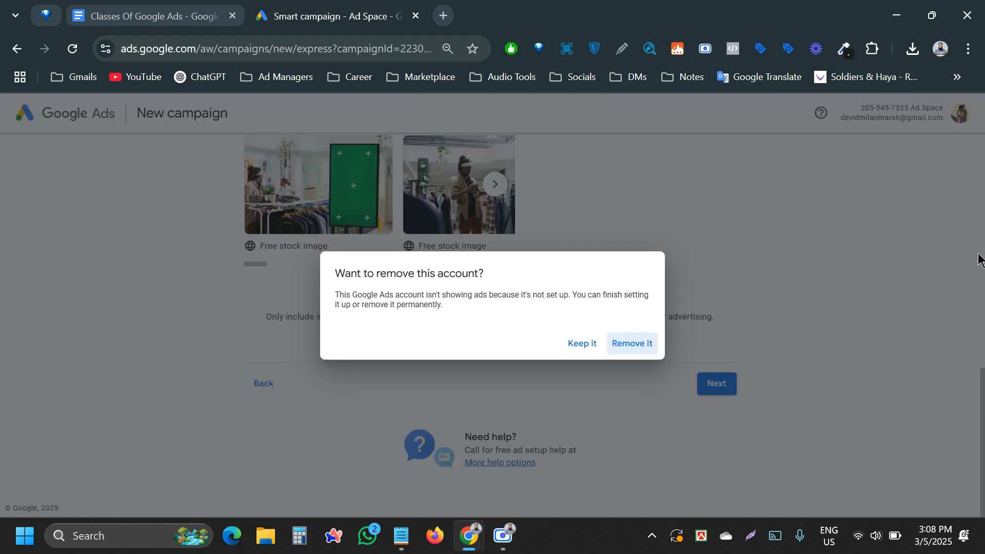
{"action": "left_click", "coordinate": [621, 342]}
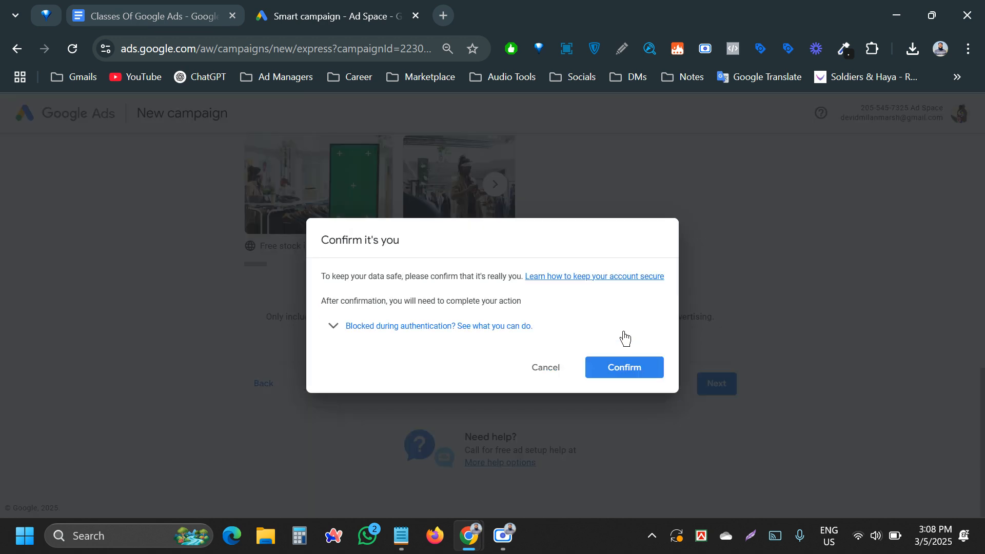
{"action": "left_click", "coordinate": [627, 366]}
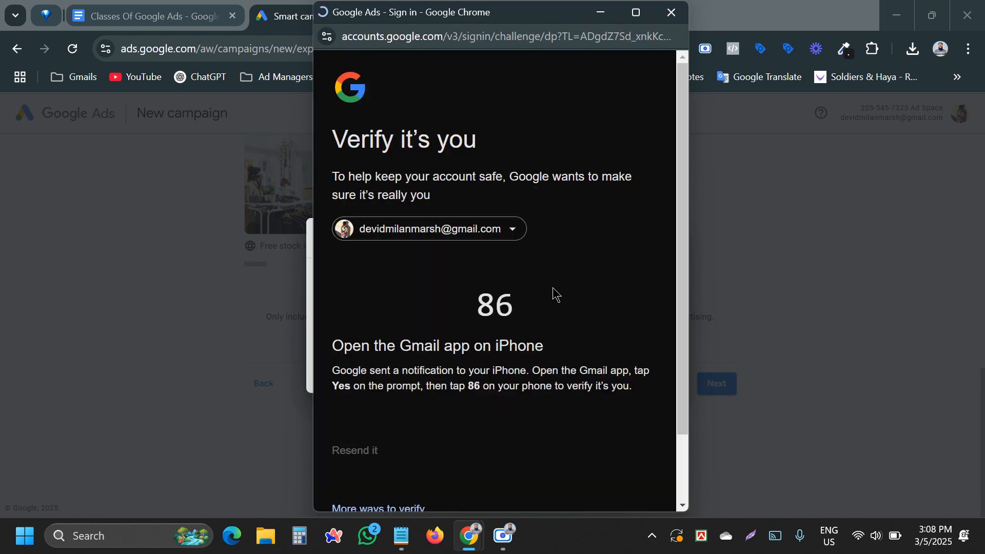
{"action": "scroll", "coordinate": [425, 336], "scroll_direction": "down", "scroll_amount": 2}
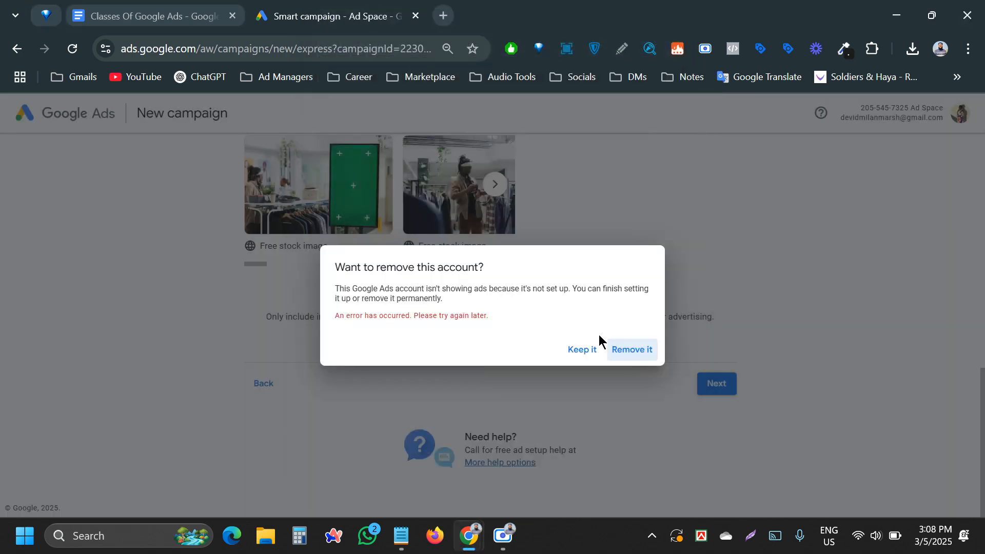
{"action": "left_click", "coordinate": [643, 355]}
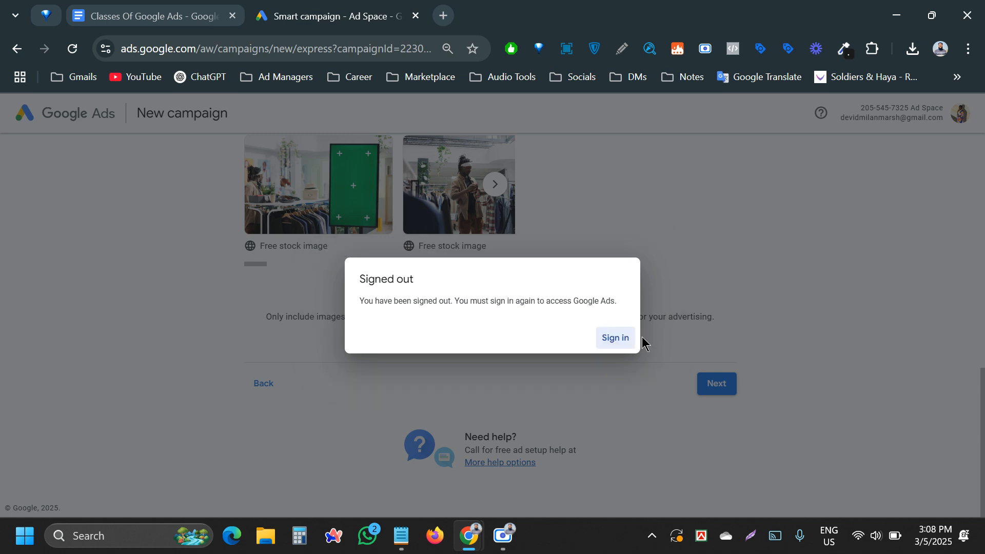
{"action": "left_click", "coordinate": [626, 339]}
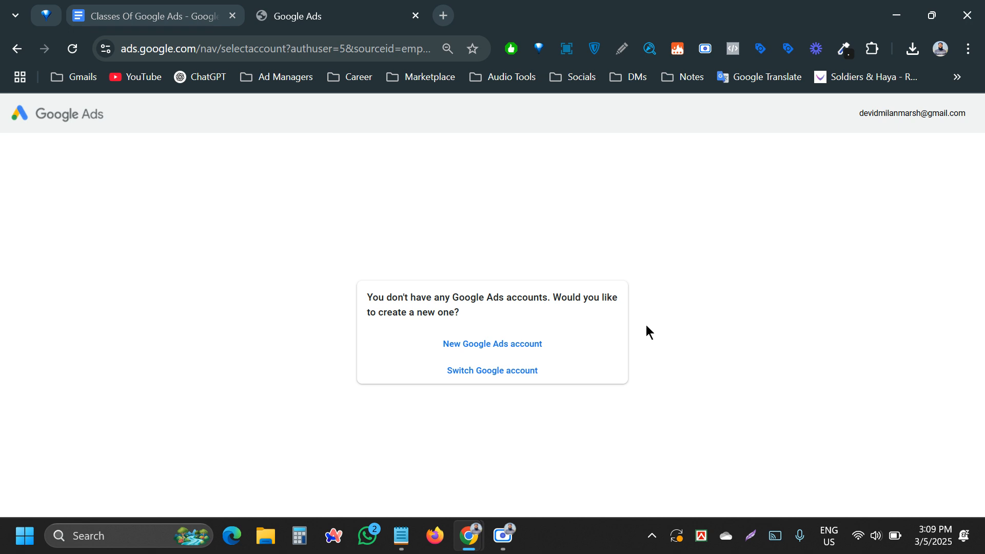
- Create a new Google Ads account, reloading the signup page and dismissing the first-campaign intro
{"action": "left_click", "coordinate": [518, 341]}
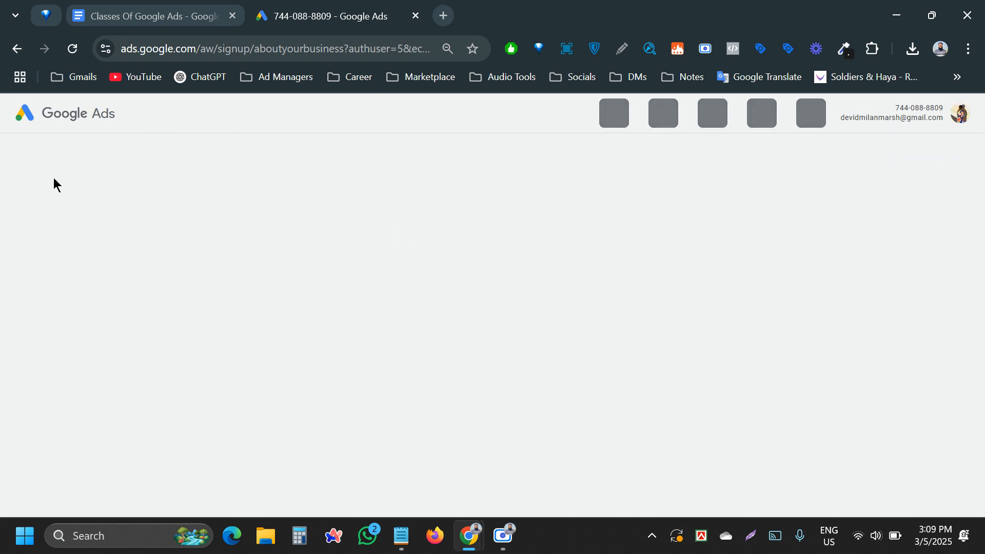
{"action": "left_click", "coordinate": [74, 54]}
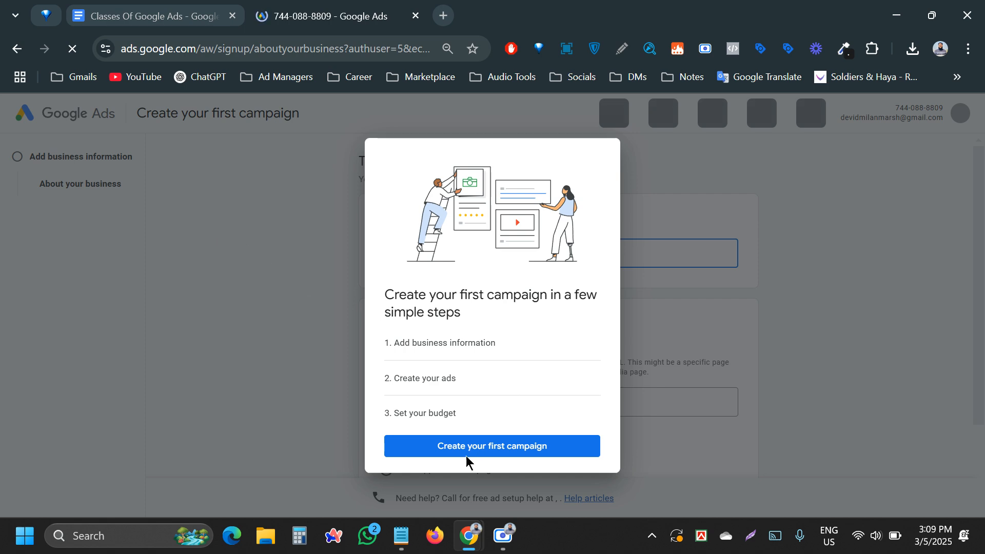
{"action": "left_click", "coordinate": [467, 446]}
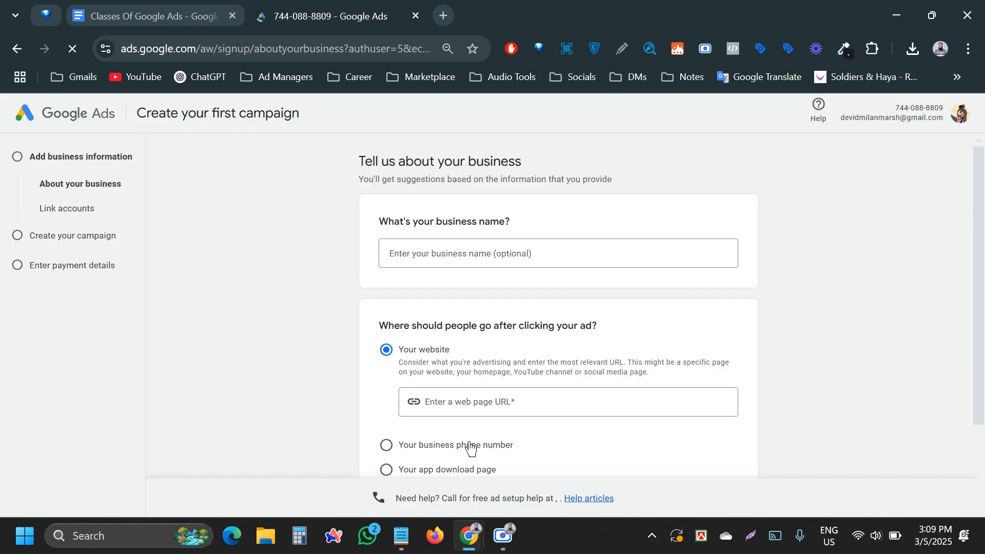
- Enter Digital Axis as the business name and soldiersbd.com as the website, then submit
{"action": "left_click", "coordinate": [423, 255]}
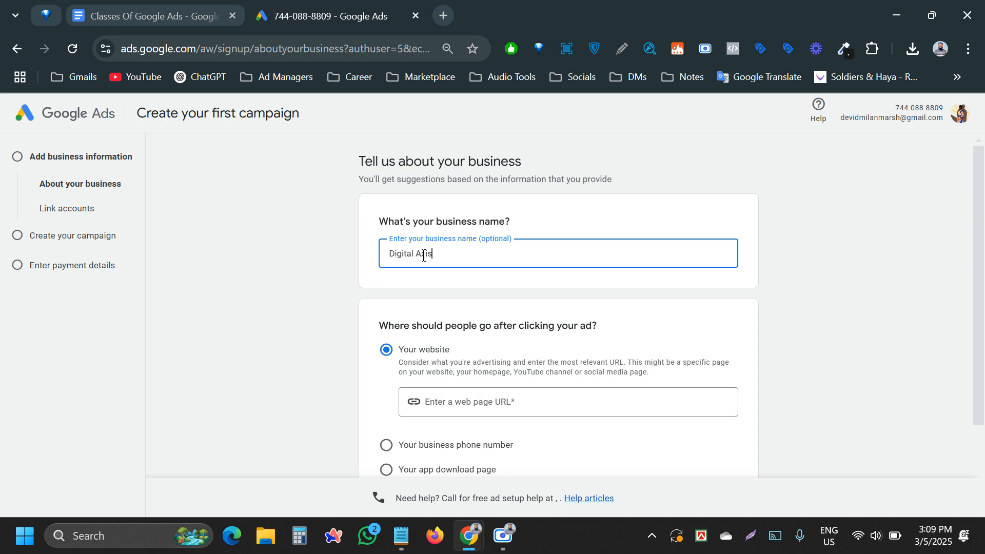
{"action": "triple_click", "coordinate": [423, 258]}
{"action": "left_click", "coordinate": [401, 279]}
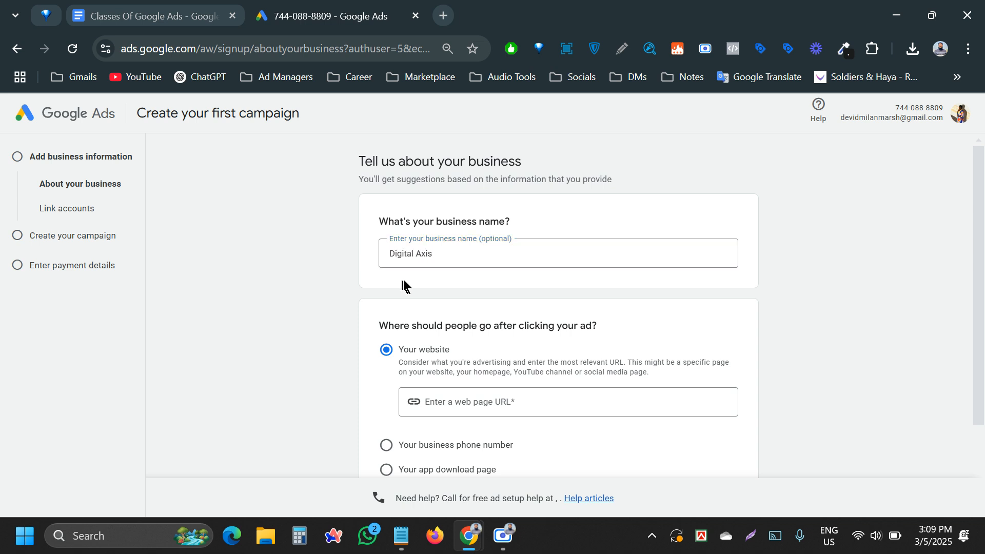
{"action": "scroll", "coordinate": [438, 294], "scroll_direction": "down", "scroll_amount": 2}
{"action": "left_click", "coordinate": [499, 293]}
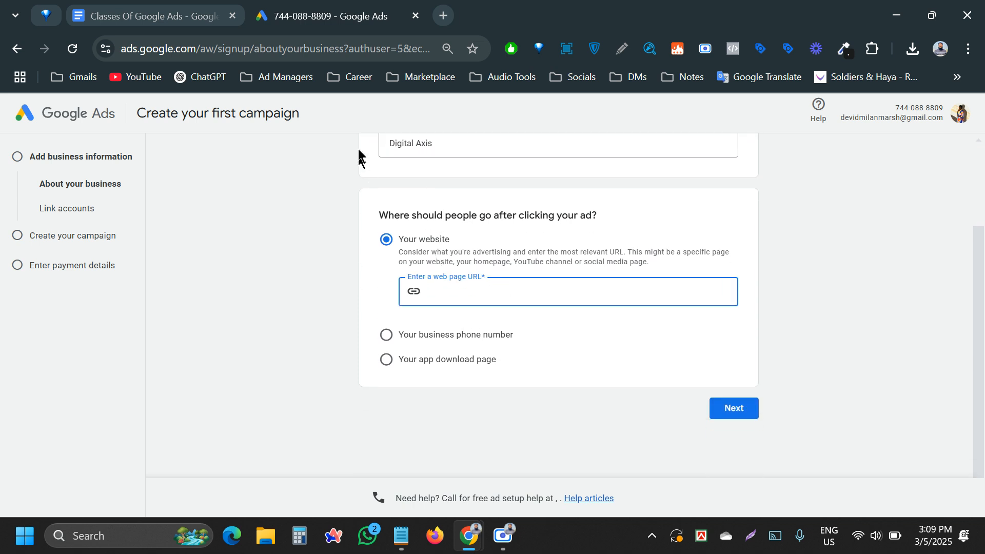
{"action": "type", "text": "soldiersbd.com"}
{"action": "left_click", "coordinate": [741, 407]}
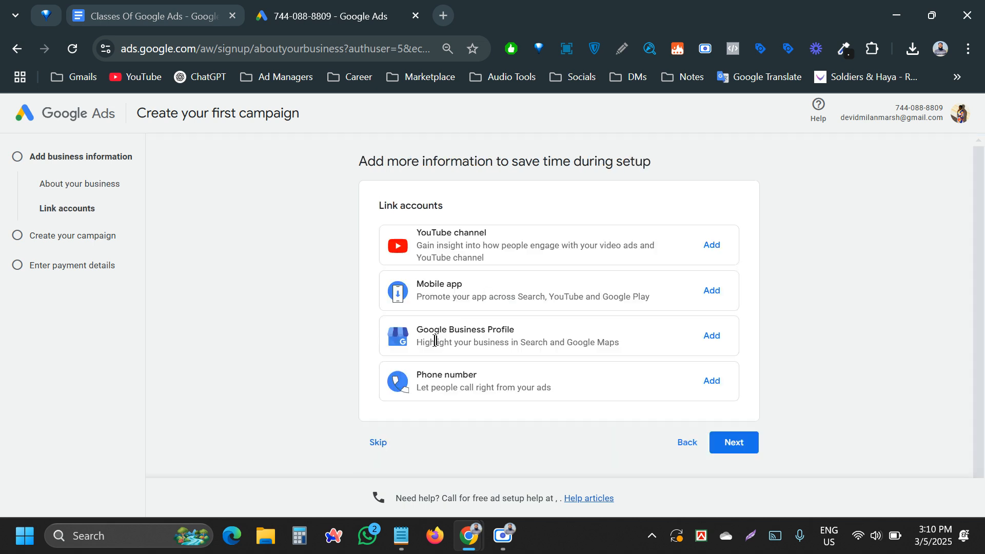
- Skip account linking and continue past the advertising goal and ad text steps
{"action": "left_click", "coordinate": [385, 440]}
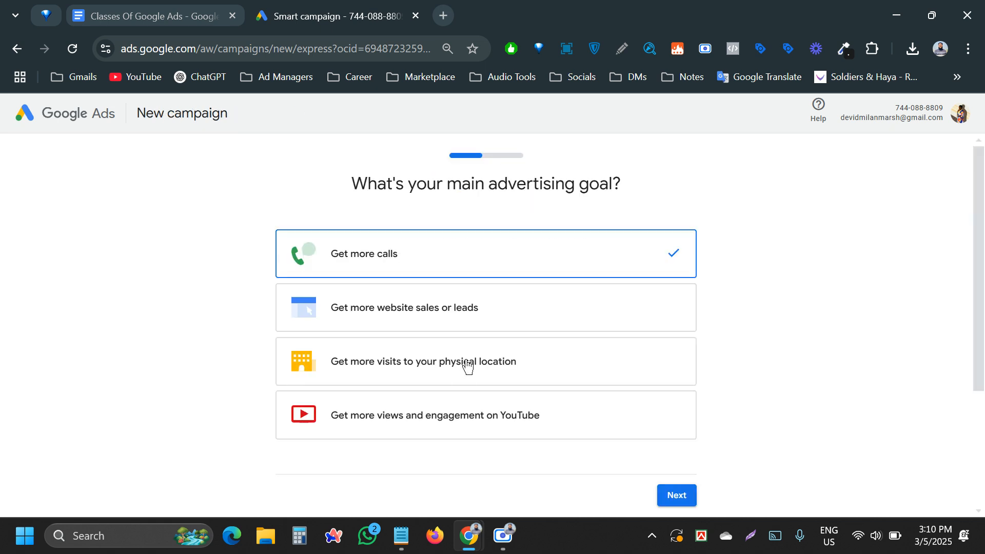
{"action": "scroll", "coordinate": [685, 428], "scroll_direction": "down", "scroll_amount": 3}
{"action": "left_click", "coordinate": [692, 317]}
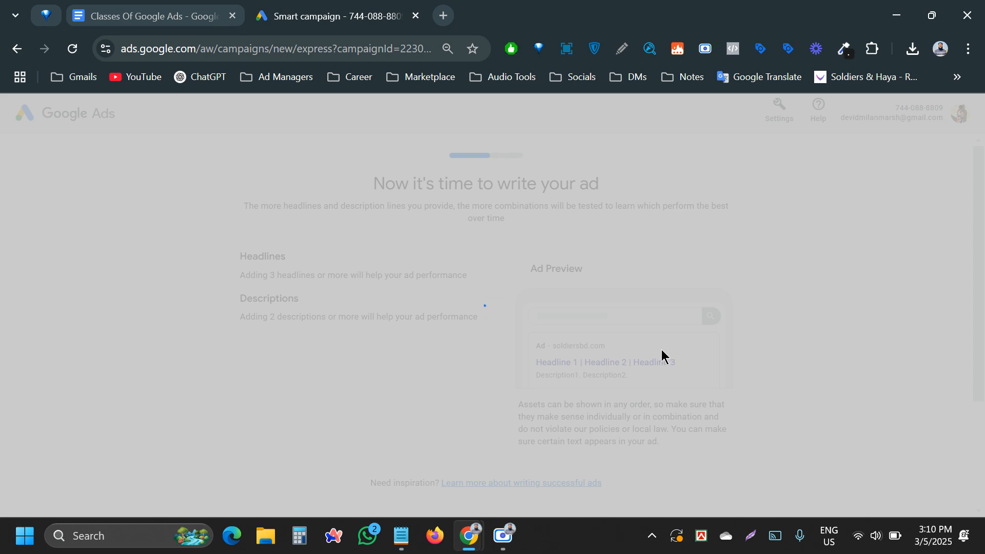
{"action": "scroll", "coordinate": [661, 349], "scroll_direction": "down", "scroll_amount": 7}
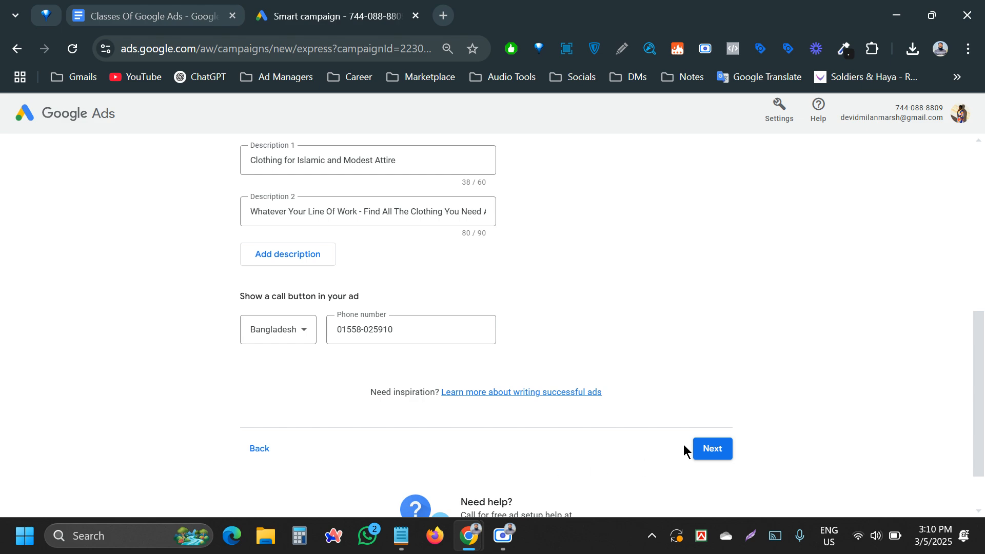
{"action": "left_click", "coordinate": [707, 450]}
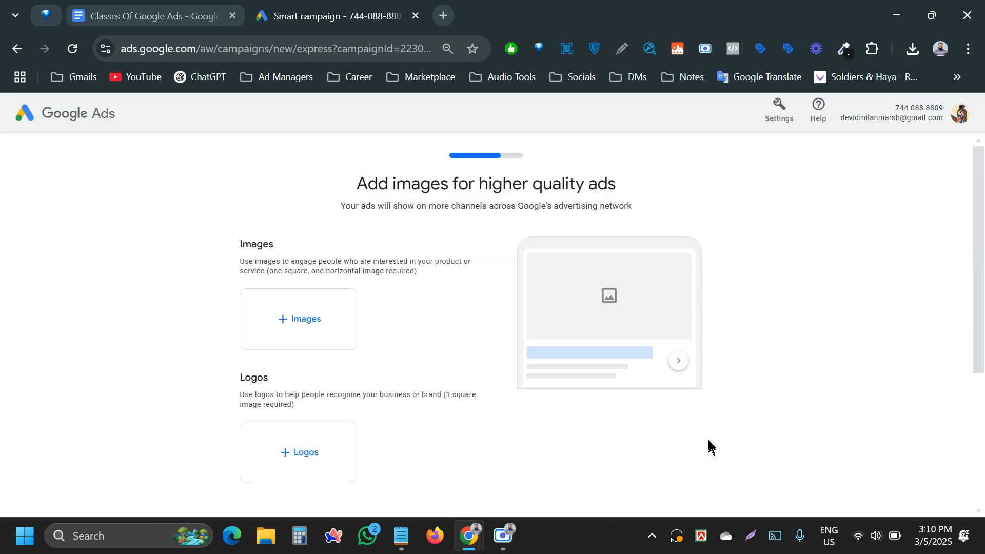
- Open the logo dialog, compare web suggestions with file upload, and browse the computer for a logo
{"action": "scroll", "coordinate": [407, 467], "scroll_direction": "down", "scroll_amount": 3}
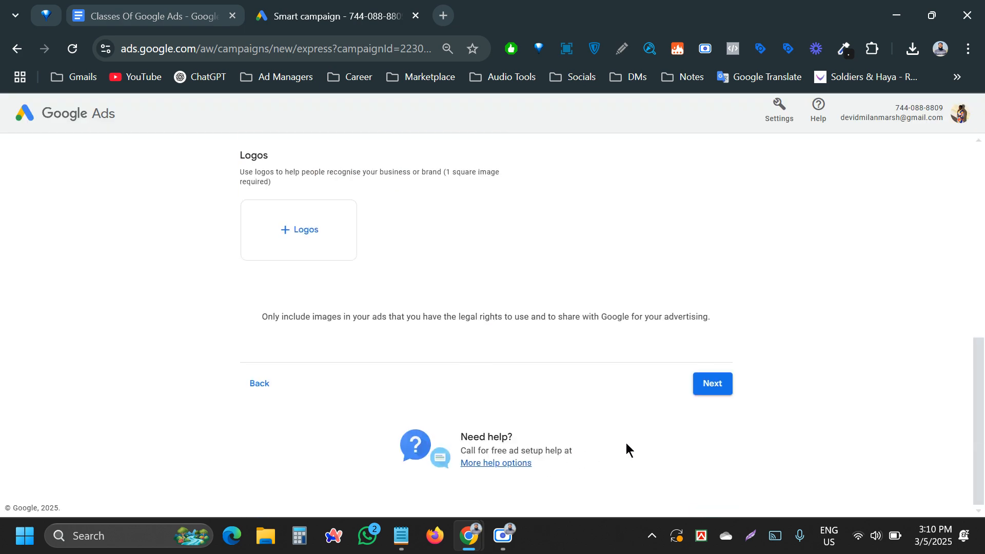
{"action": "left_click", "coordinate": [708, 383]}
{"action": "scroll", "coordinate": [440, 391], "scroll_direction": "up", "scroll_amount": 5}
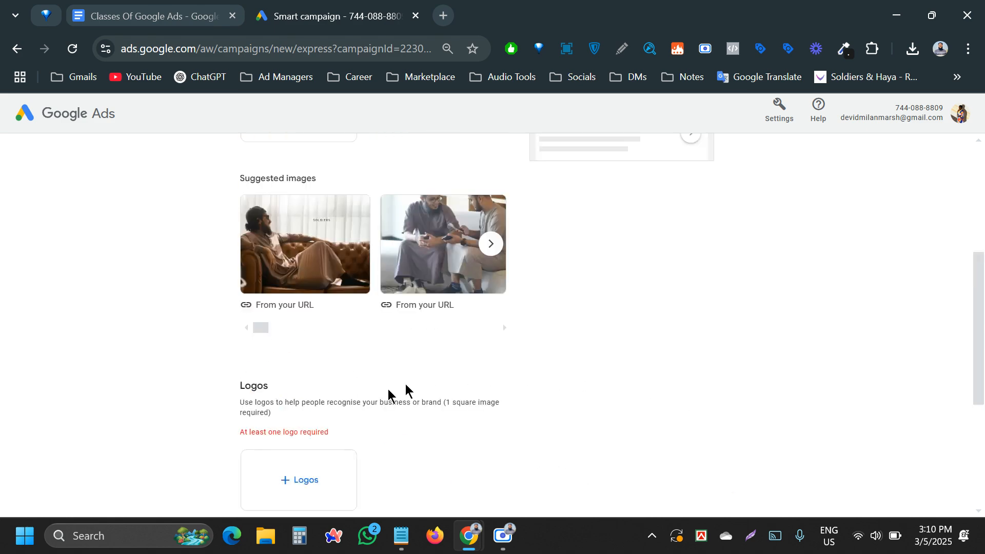
{"action": "left_click", "coordinate": [284, 466]}
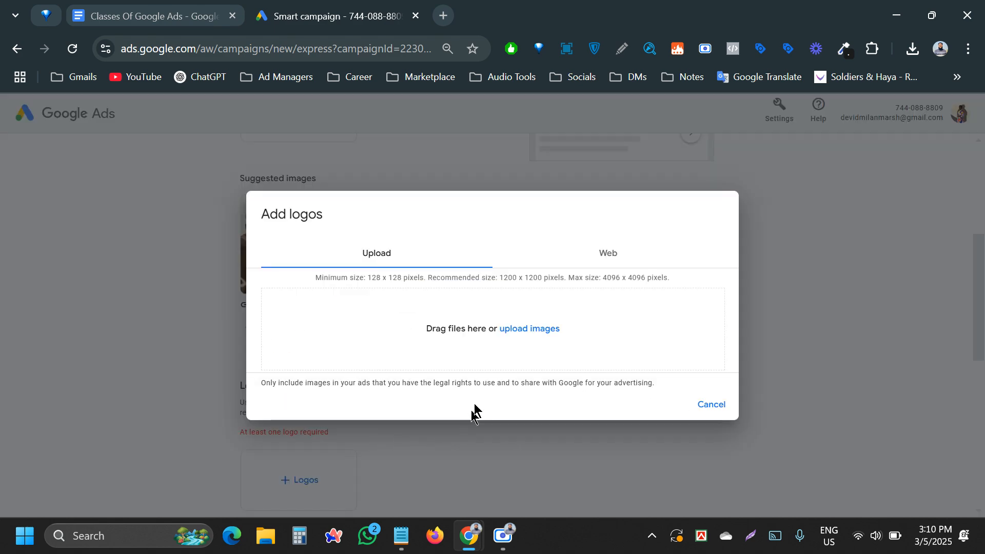
{"action": "left_click", "coordinate": [606, 253]}
{"action": "left_click", "coordinate": [387, 273]}
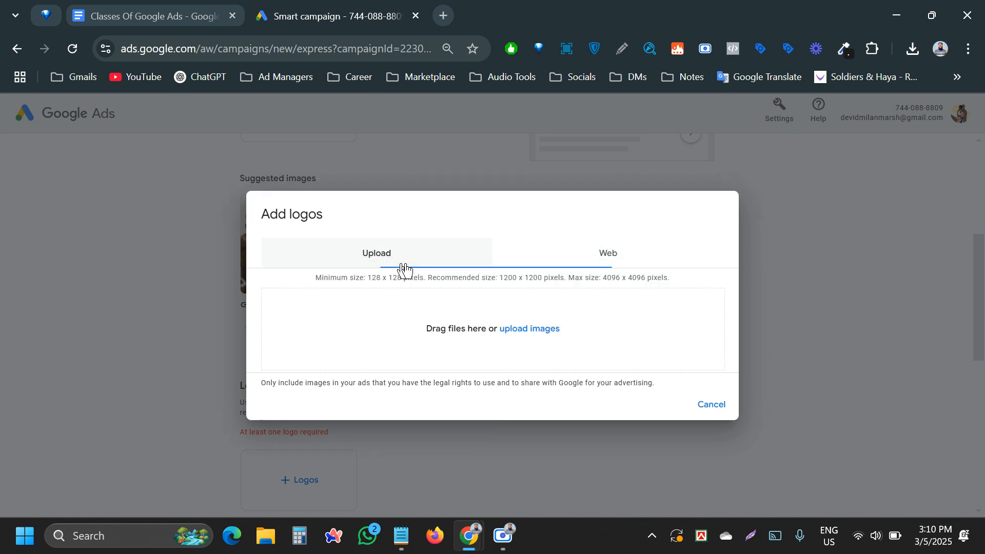
{"action": "left_click", "coordinate": [630, 263]}
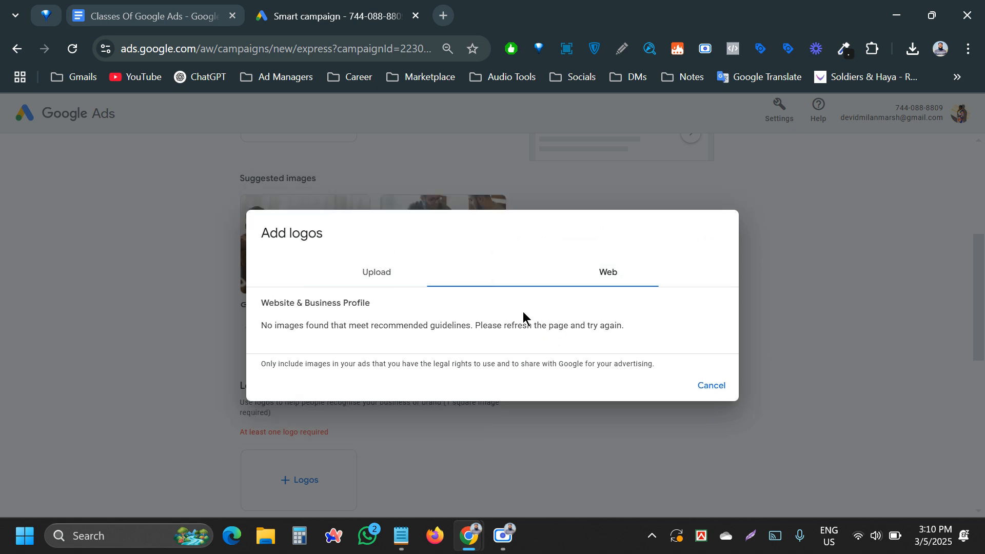
{"action": "left_click", "coordinate": [387, 274]}
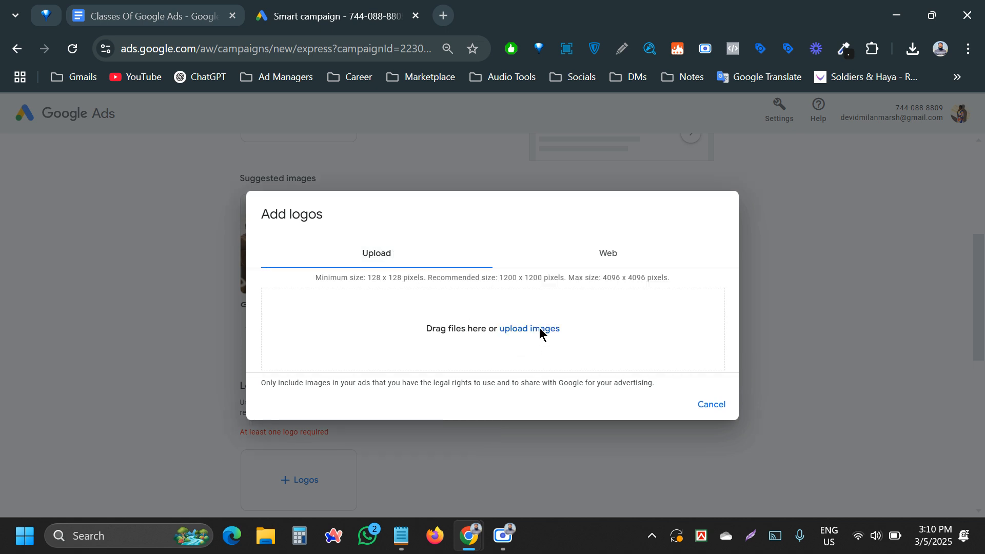
{"action": "left_click", "coordinate": [539, 329]}
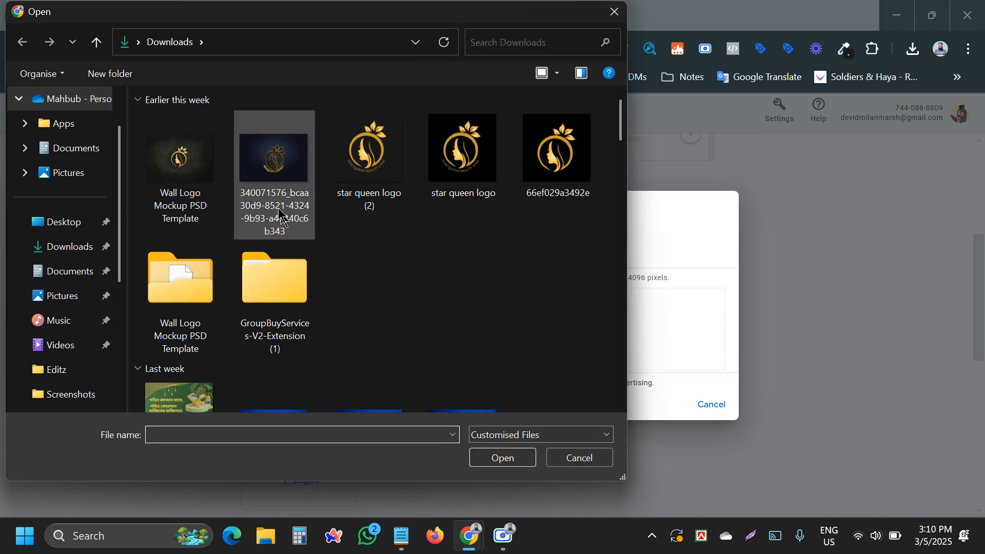
- Upload the chosen image from the computer and add it as the ad's logo
{"action": "scroll", "coordinate": [287, 221], "scroll_direction": "down", "scroll_amount": 15}
{"action": "scroll", "coordinate": [303, 235], "scroll_direction": "down", "scroll_amount": 20}
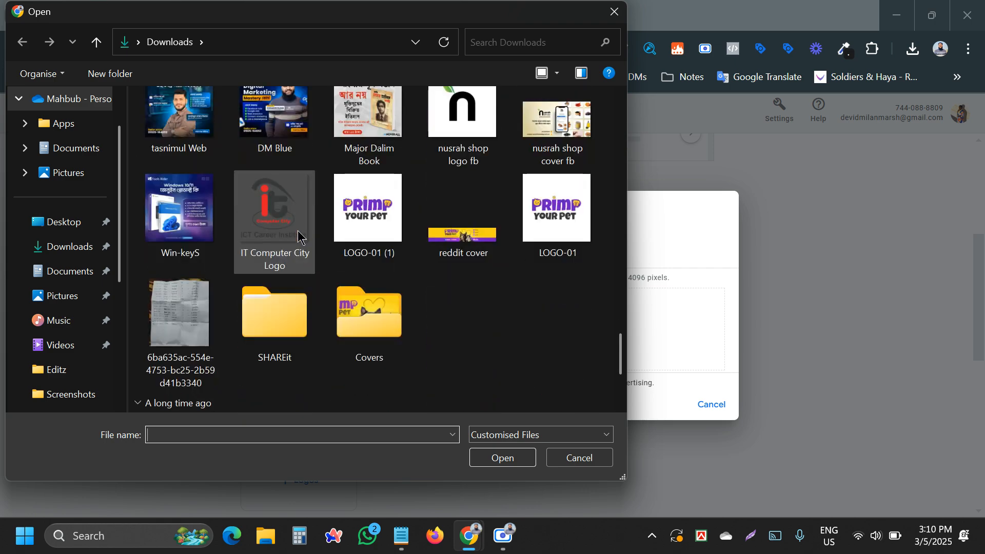
{"action": "scroll", "coordinate": [299, 237], "scroll_direction": "up", "scroll_amount": 10}
{"action": "double_click", "coordinate": [300, 236]}
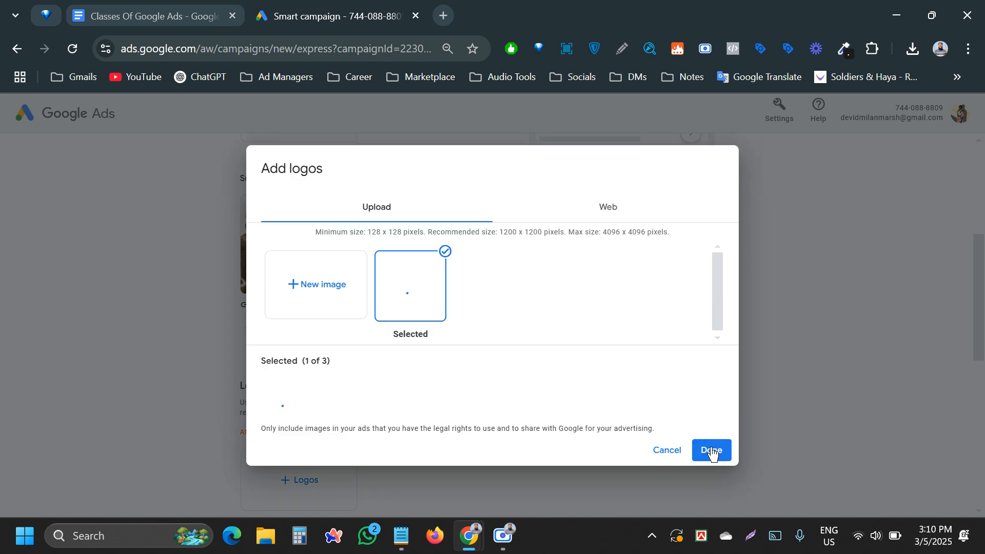
{"action": "left_click", "coordinate": [711, 450]}
{"action": "scroll", "coordinate": [558, 440], "scroll_direction": "down", "scroll_amount": 5}
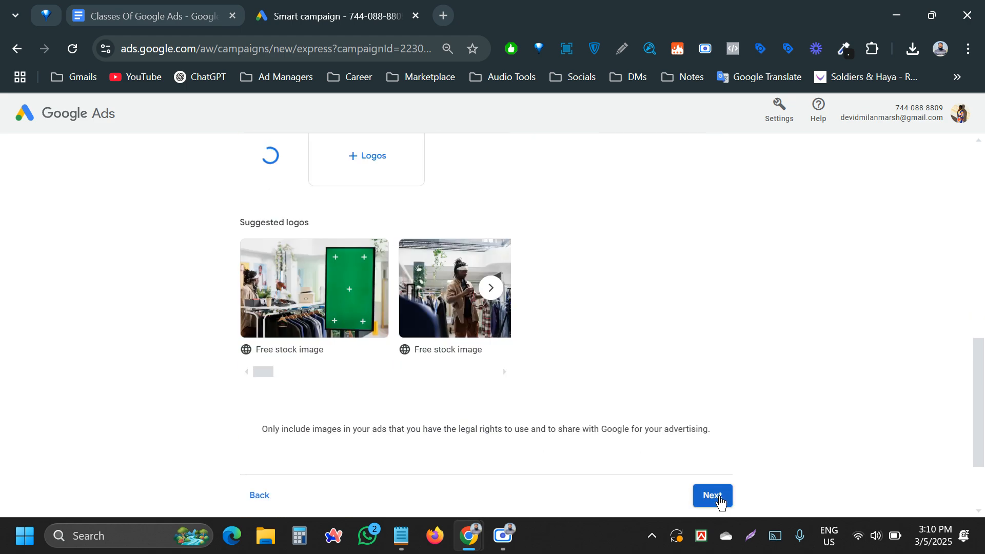
{"action": "scroll", "coordinate": [724, 408], "scroll_direction": "down", "scroll_amount": 2}
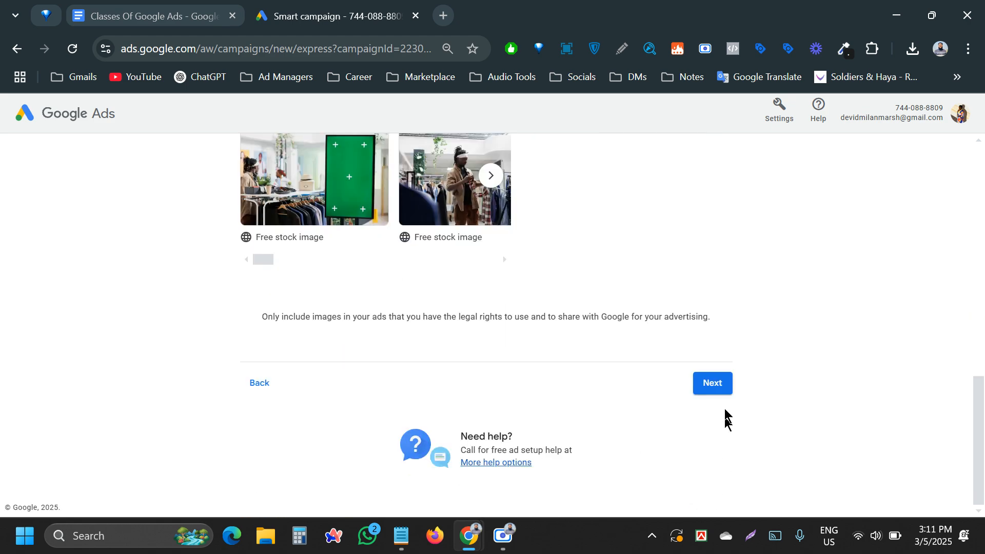
{"action": "left_click", "coordinate": [715, 385]}
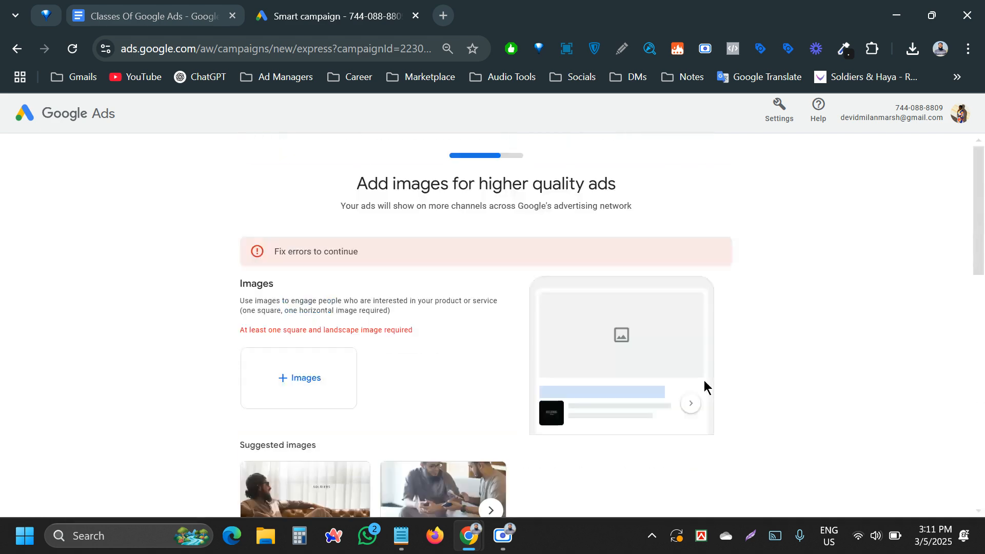
- Add the website's sofa photo as ad images in landscape and square crops
{"action": "left_click", "coordinate": [309, 379]}
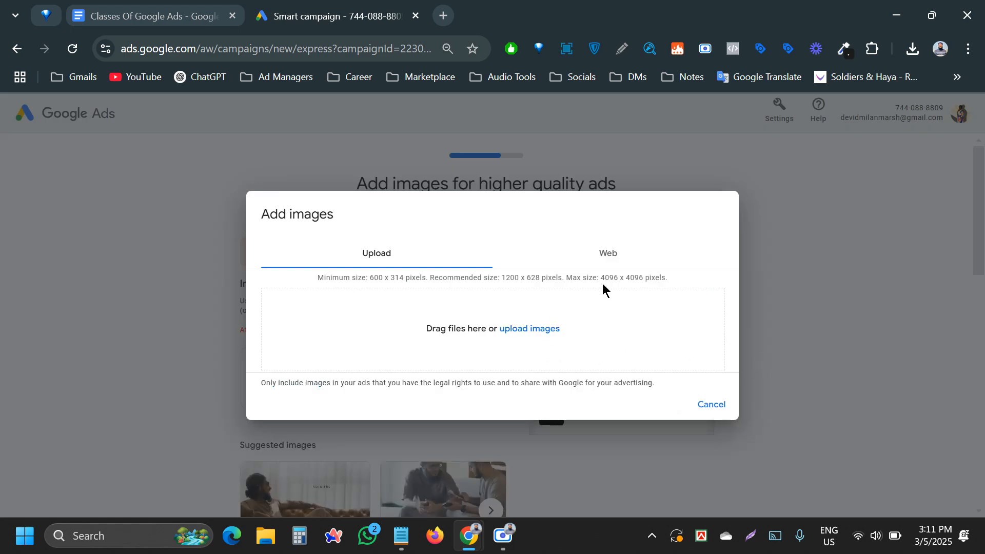
{"action": "left_click", "coordinate": [620, 257]}
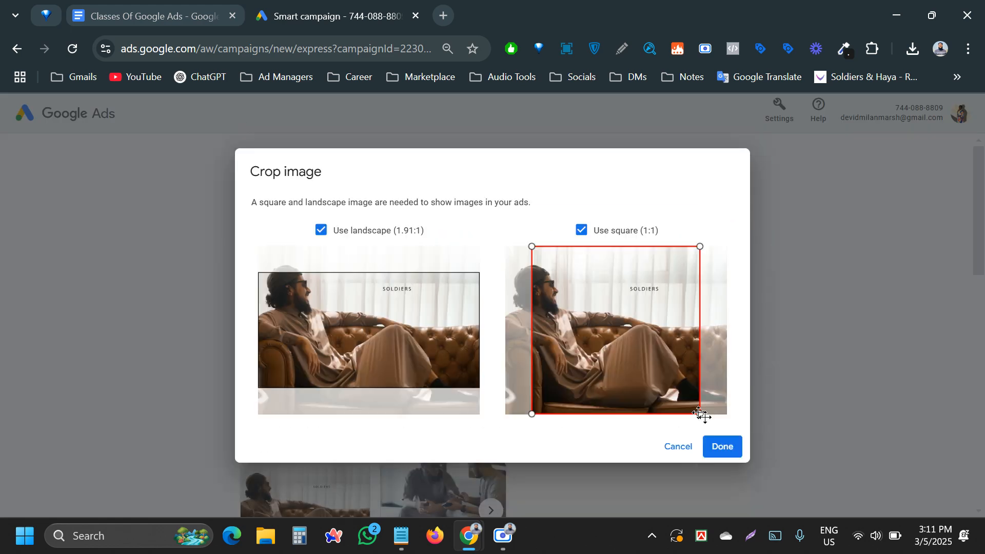
{"action": "left_click", "coordinate": [722, 447]}
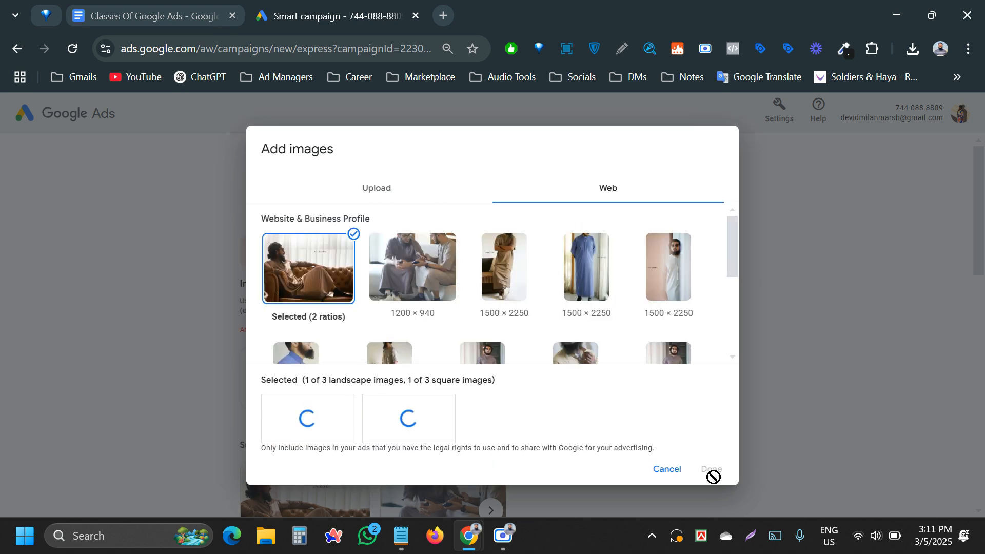
{"action": "left_click", "coordinate": [717, 468]}
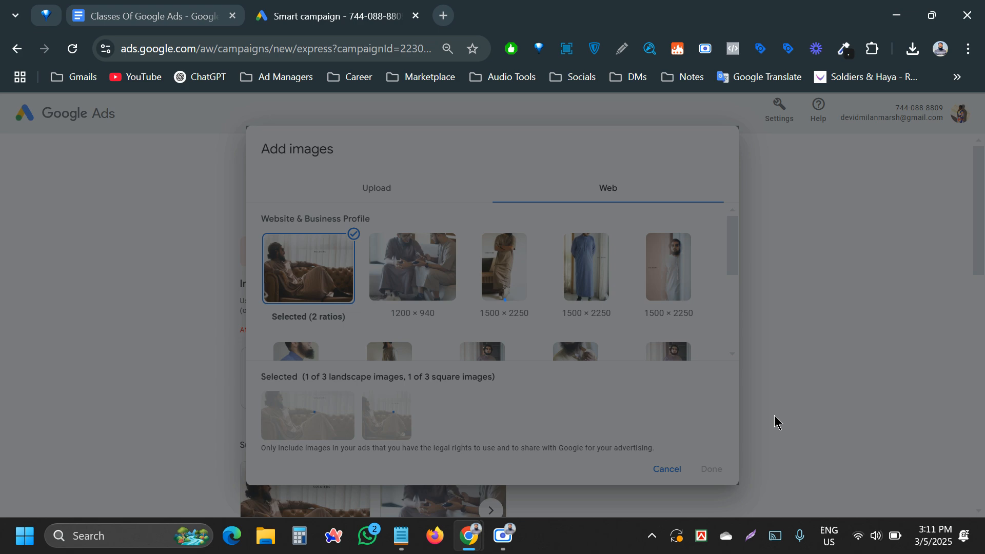
{"action": "scroll", "coordinate": [774, 414], "scroll_direction": "down", "scroll_amount": 10}
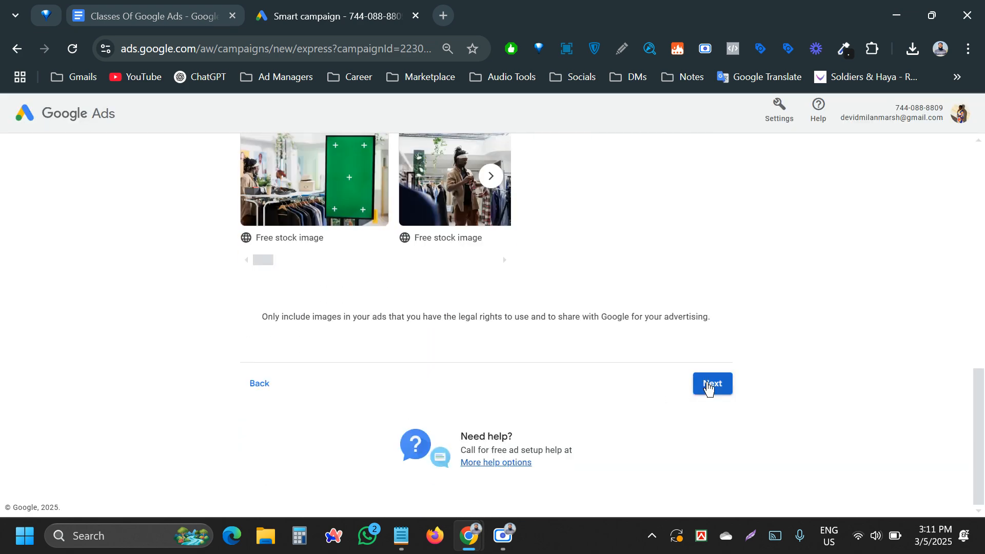
- Accept the search terms, Bangladesh location and US$4.20 daily budget, then finish the review
{"action": "left_click", "coordinate": [709, 384]}
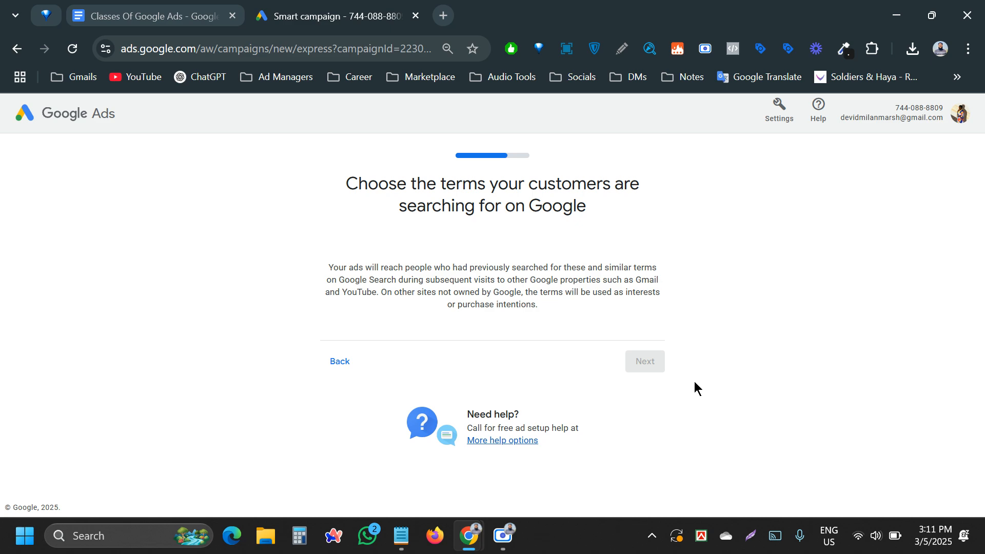
{"action": "scroll", "coordinate": [737, 390], "scroll_direction": "down", "scroll_amount": 5}
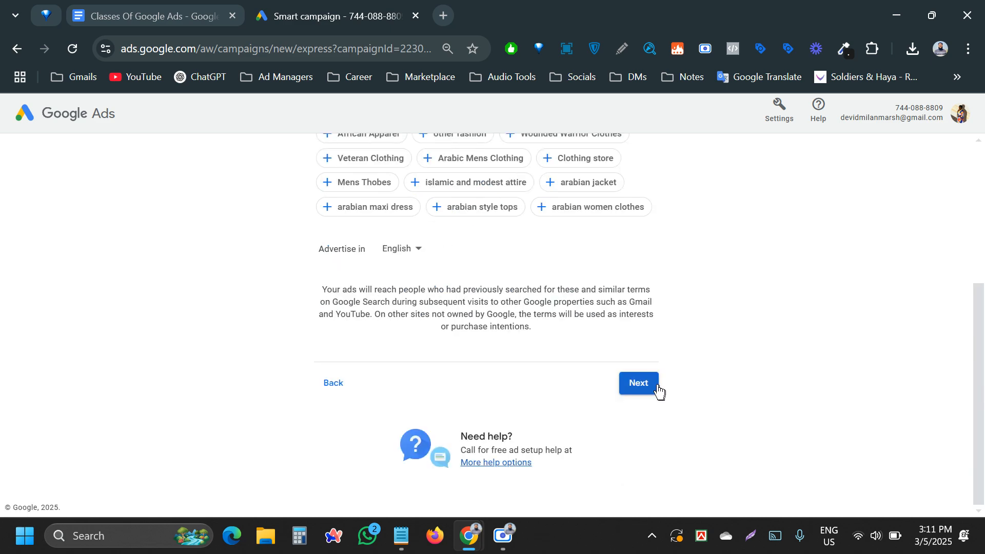
{"action": "left_click", "coordinate": [651, 387]}
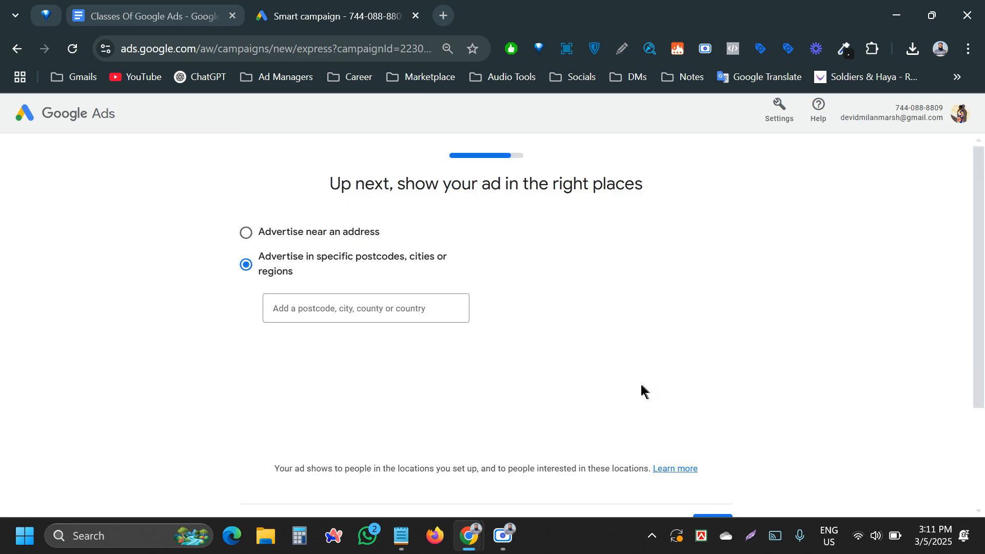
{"action": "scroll", "coordinate": [365, 354], "scroll_direction": "down", "scroll_amount": 3}
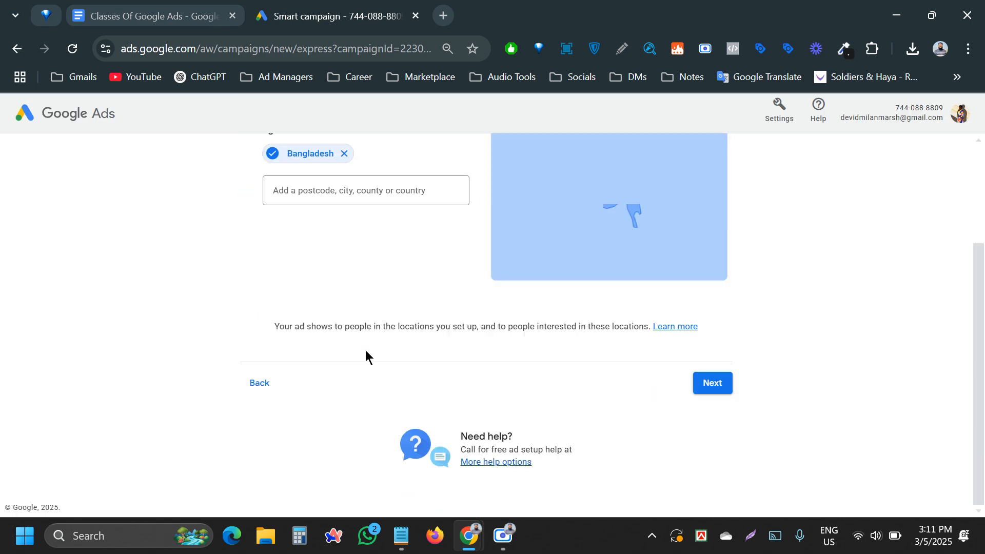
{"action": "left_click", "coordinate": [705, 388]}
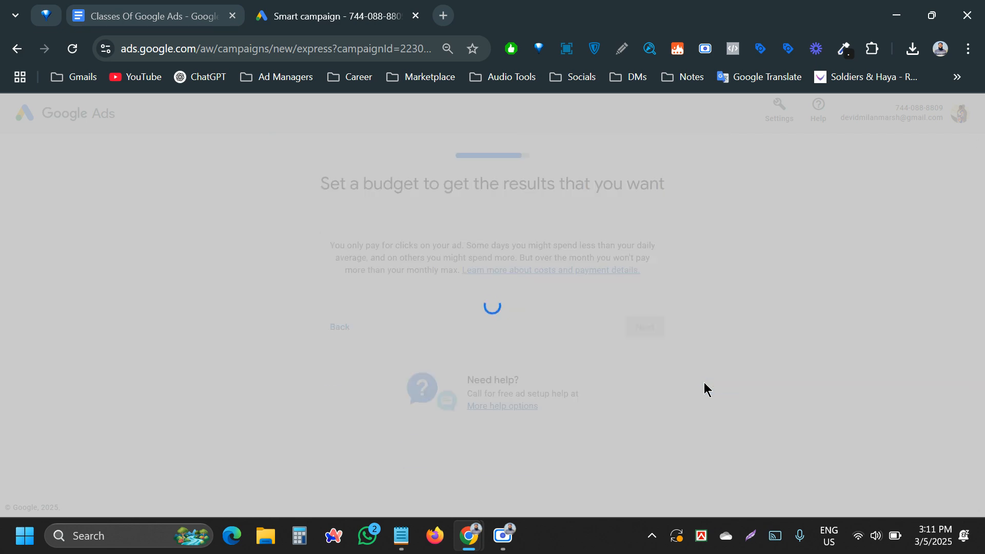
{"action": "scroll", "coordinate": [692, 405], "scroll_direction": "down", "scroll_amount": 5}
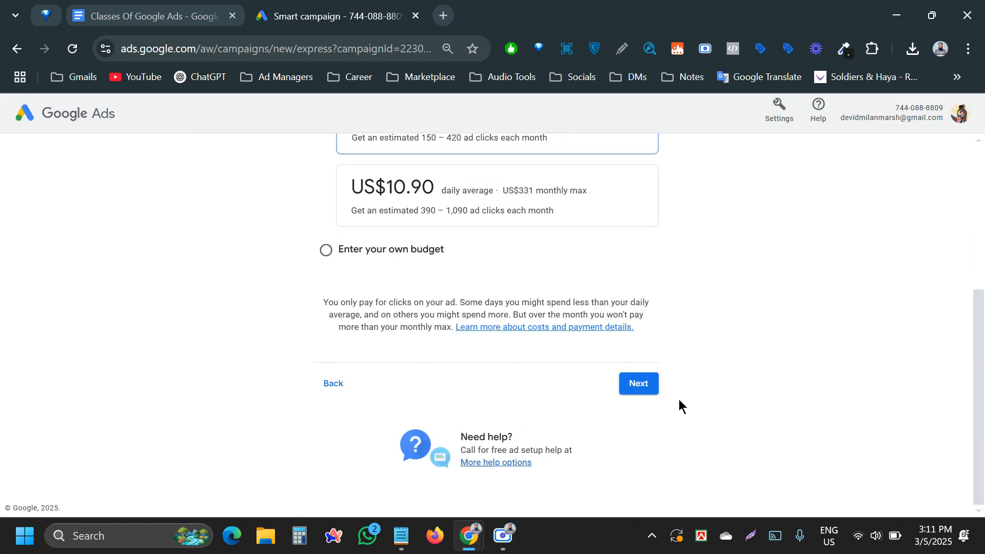
{"action": "left_click", "coordinate": [653, 389]}
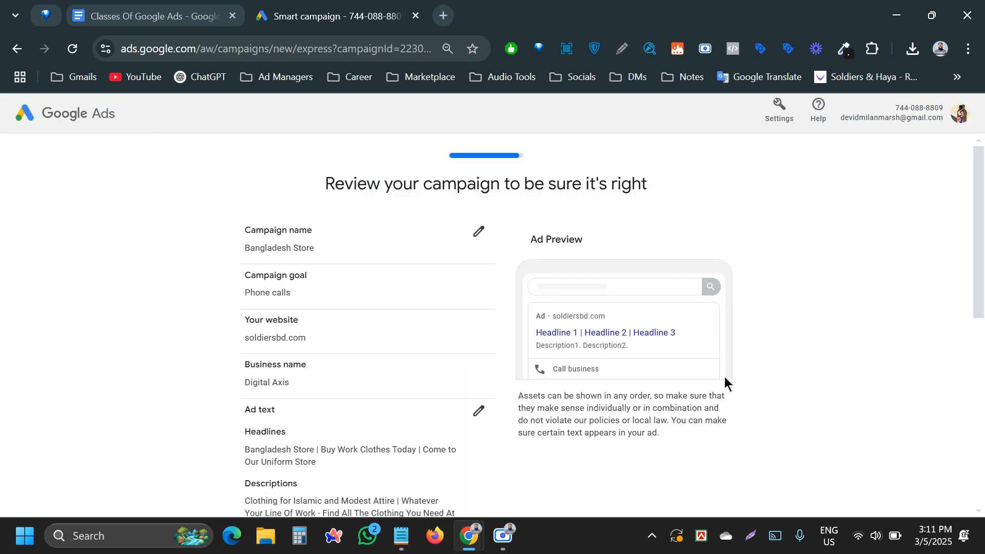
{"action": "scroll", "coordinate": [725, 375], "scroll_direction": "down", "scroll_amount": 10}
{"action": "left_click", "coordinate": [713, 383]}
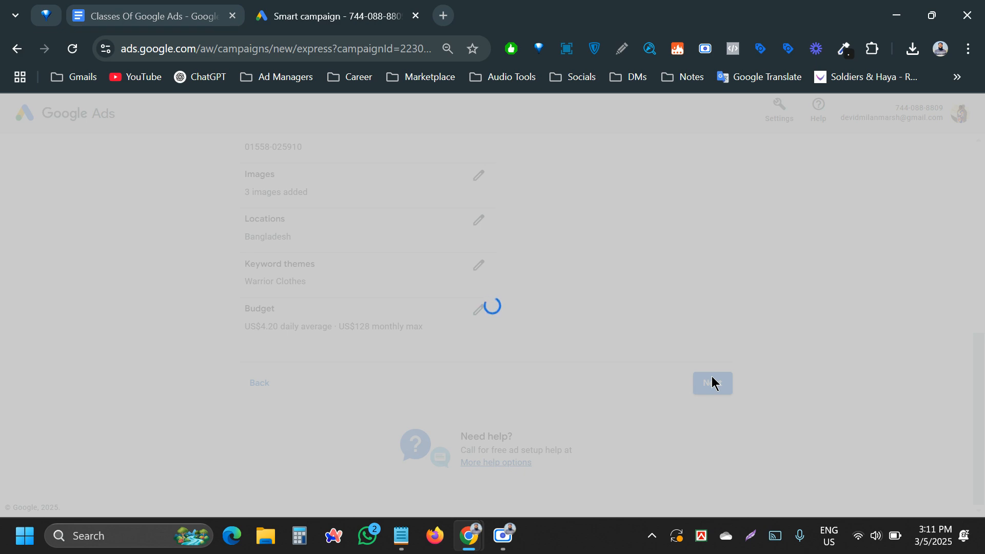
{"action": "scroll", "coordinate": [710, 379], "scroll_direction": "down", "scroll_amount": 5}
{"action": "scroll", "coordinate": [707, 375], "scroll_direction": "down", "scroll_amount": 12}
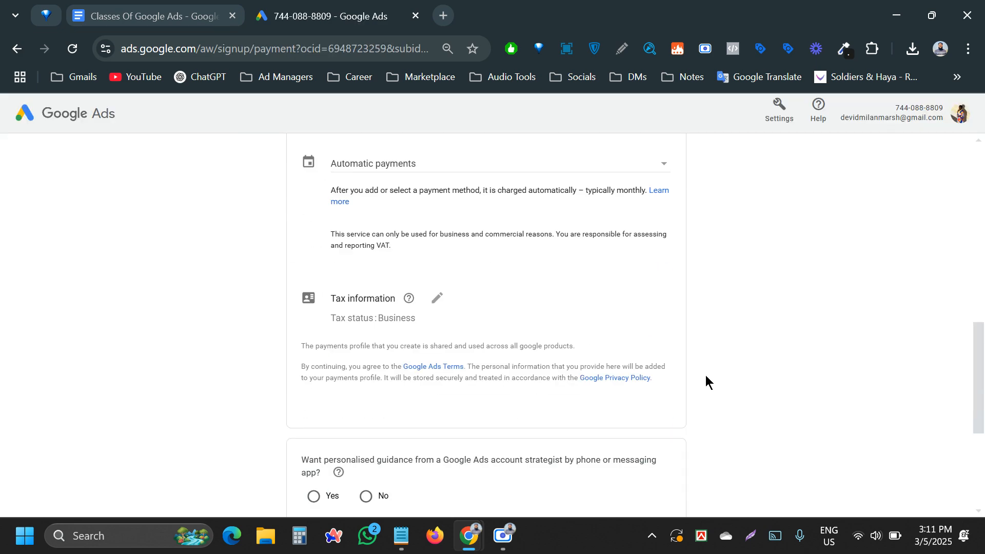
{"action": "scroll", "coordinate": [703, 374], "scroll_direction": "up", "scroll_amount": 17}
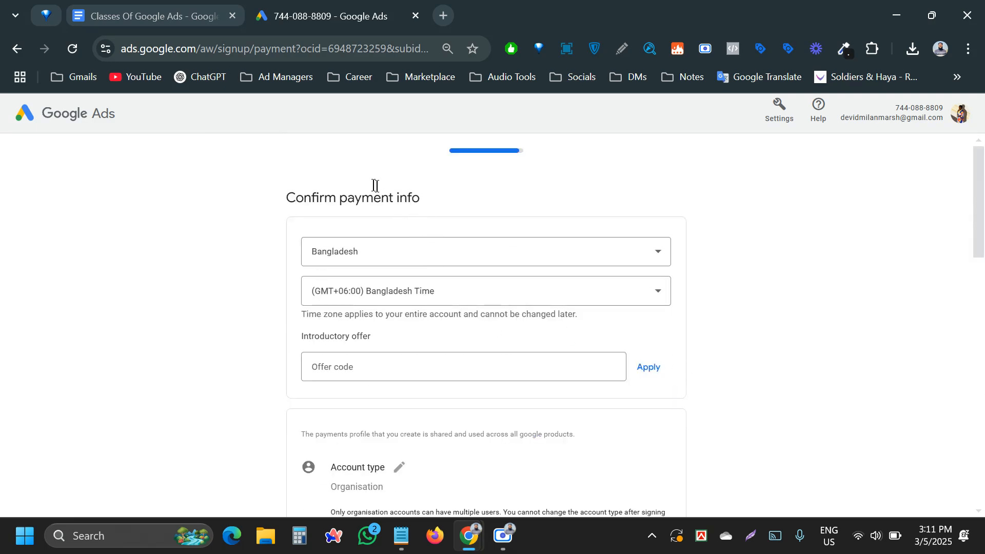
{"action": "scroll", "coordinate": [180, 218], "scroll_direction": "down", "scroll_amount": 12}
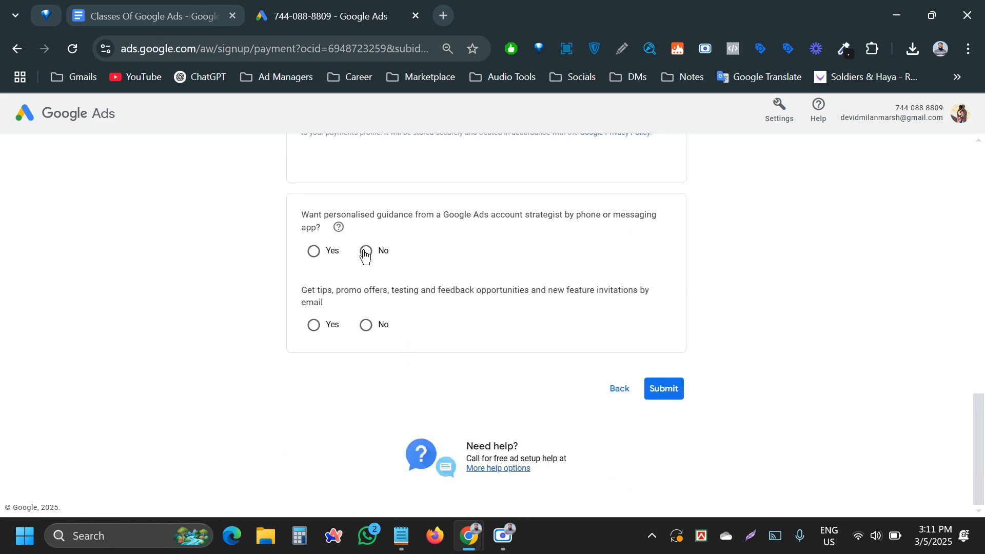
{"action": "scroll", "coordinate": [359, 246], "scroll_direction": "up", "scroll_amount": 15}
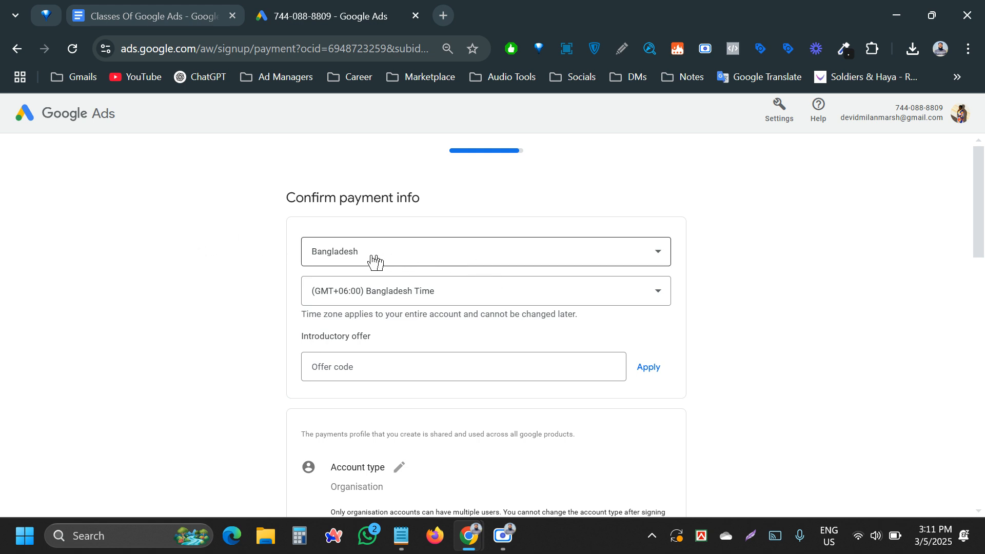
{"action": "scroll", "coordinate": [349, 233], "scroll_direction": "down", "scroll_amount": 2}
{"action": "scroll", "coordinate": [348, 233], "scroll_direction": "up", "scroll_amount": 1}
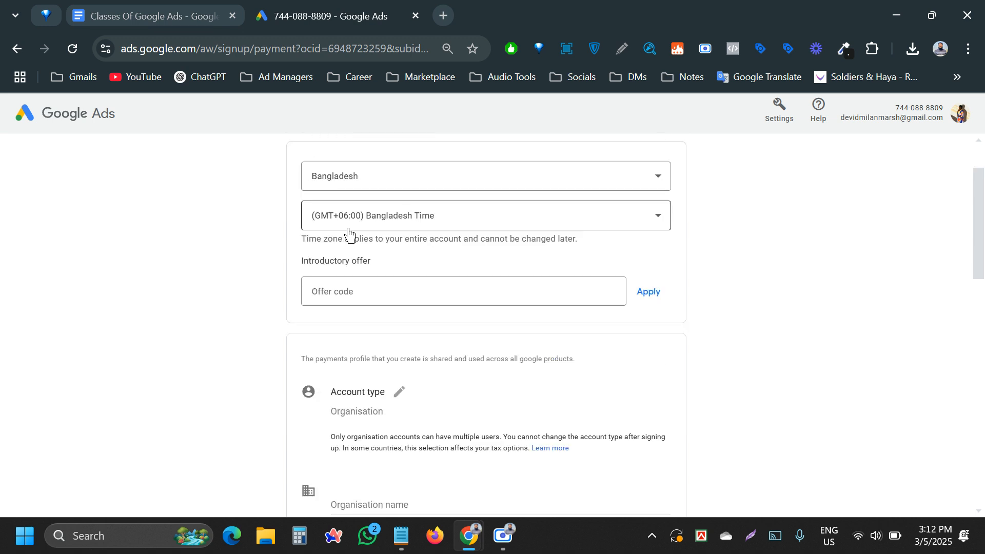
{"action": "scroll", "coordinate": [325, 213], "scroll_direction": "up", "scroll_amount": 1}
{"action": "left_click_drag", "start_coordinate": [274, 194], "coordinate": [442, 200]}
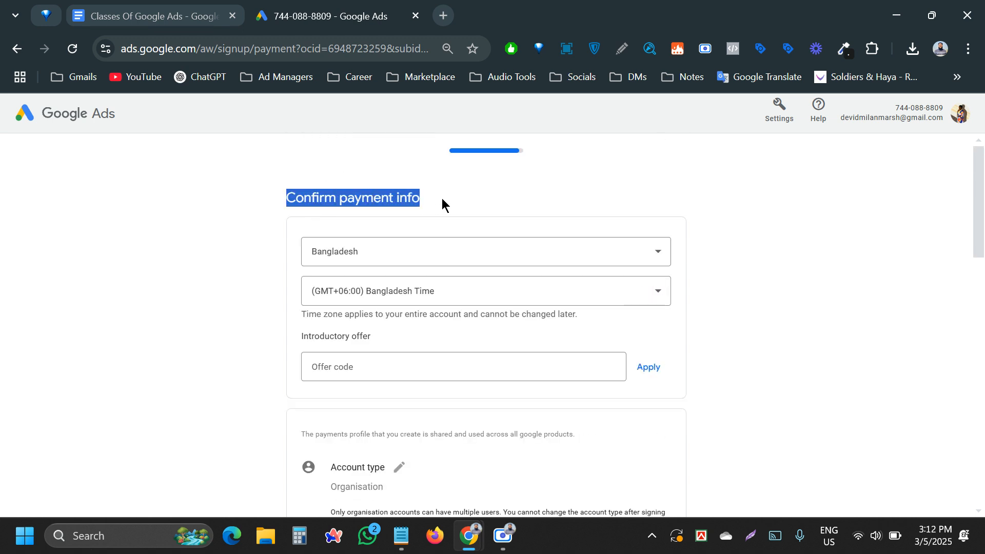
{"action": "left_click", "coordinate": [442, 199]}
{"action": "left_click", "coordinate": [374, 250]}
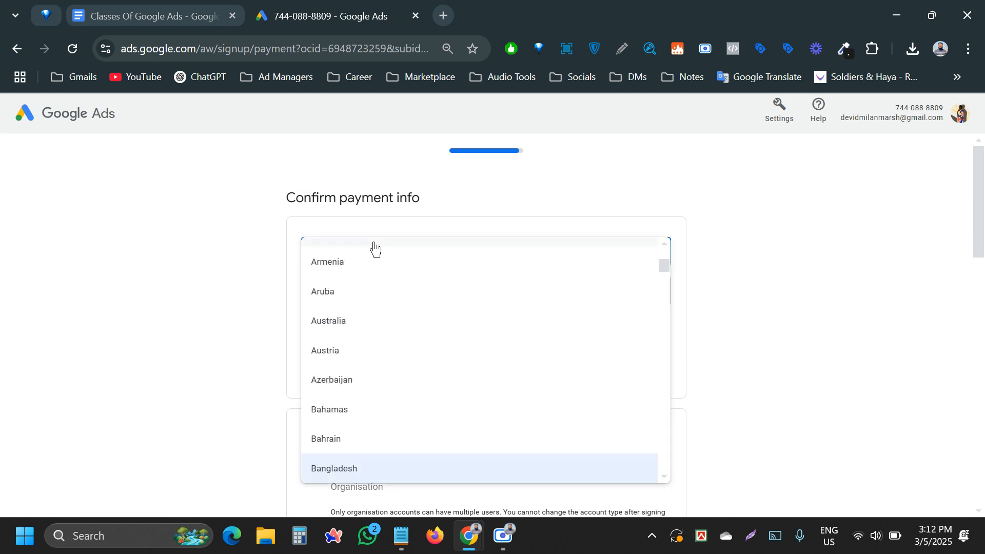
{"action": "left_click", "coordinate": [611, 202]}
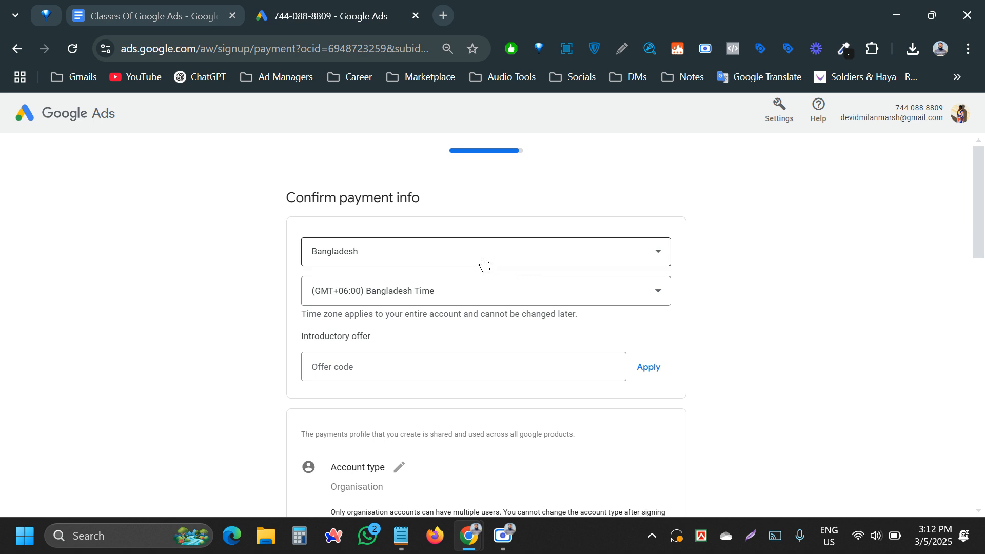
{"action": "left_click", "coordinate": [407, 294]}
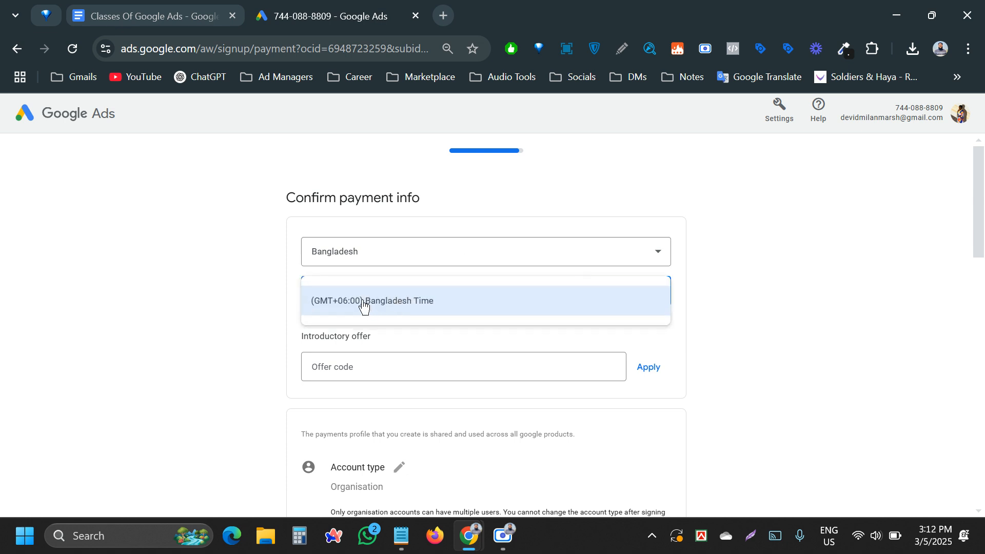
{"action": "left_click", "coordinate": [176, 285]}
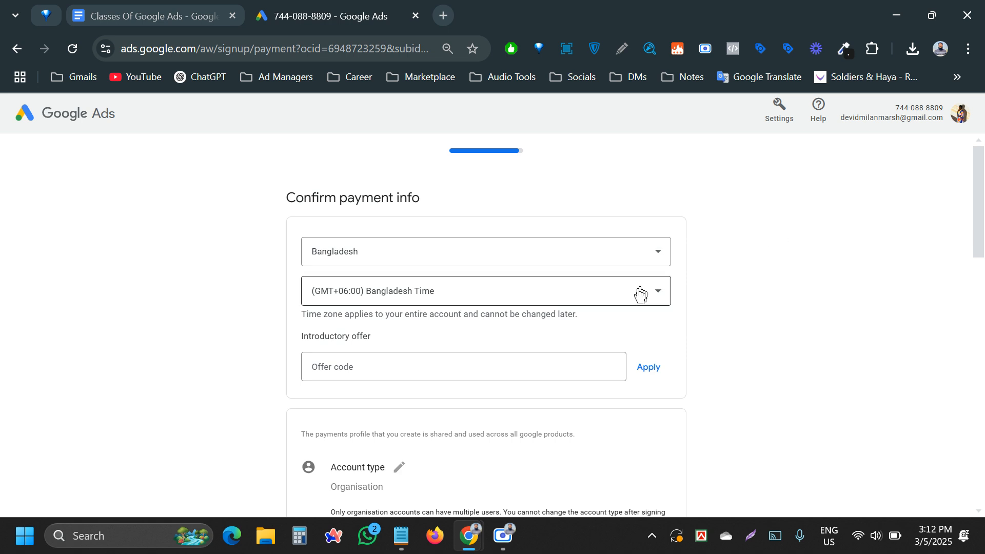
{"action": "scroll", "coordinate": [582, 308], "scroll_direction": "down", "scroll_amount": 3}
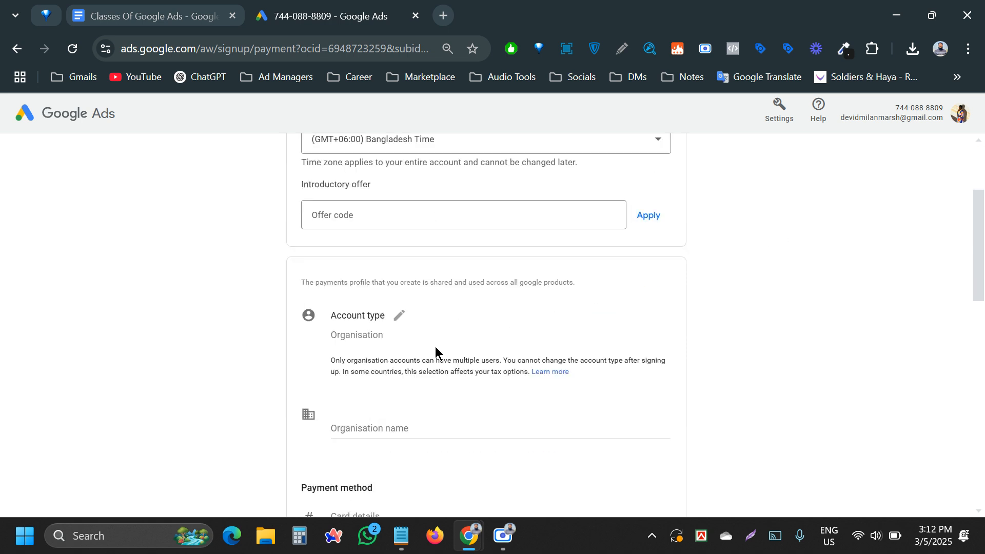
- Change the payment profile's account type to Individual
{"action": "scroll", "coordinate": [434, 347], "scroll_direction": "down", "scroll_amount": 1}
{"action": "left_click", "coordinate": [398, 239]}
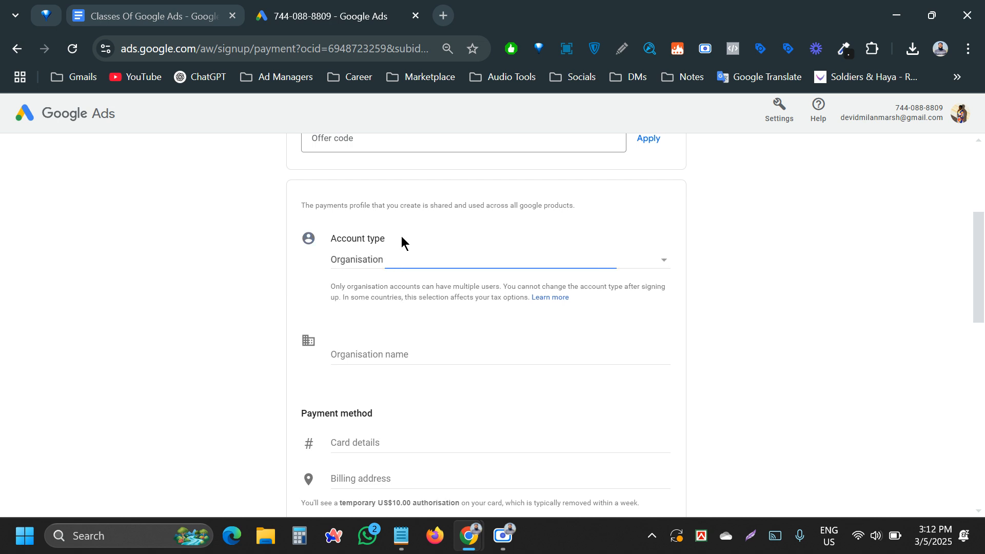
{"action": "left_click", "coordinate": [396, 259]}
{"action": "left_click", "coordinate": [382, 250]}
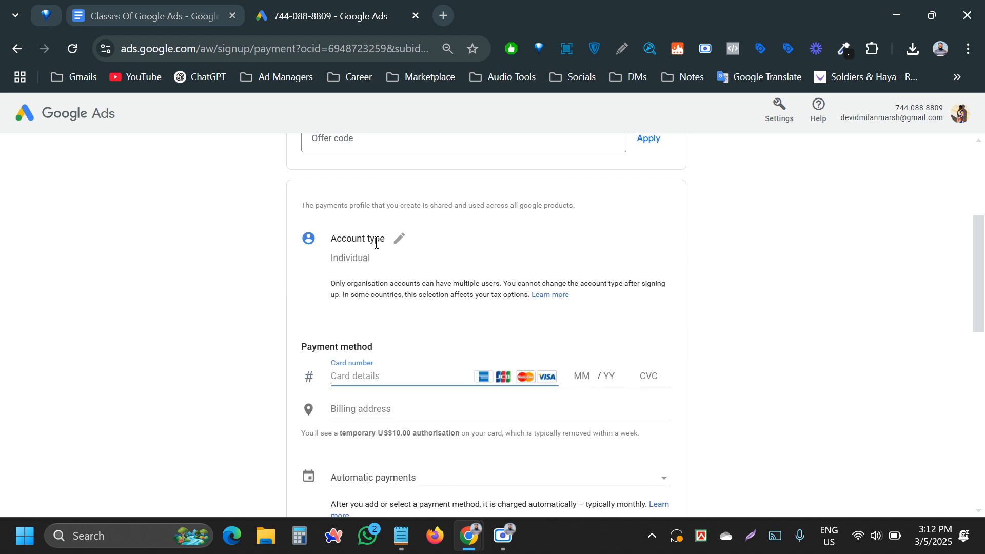
- Go through the card number, expiry and CVC fields, bringing up the saved Mastercard suggestion for the card number
{"action": "left_click", "coordinate": [220, 303]}
{"action": "scroll", "coordinate": [209, 315], "scroll_direction": "down", "scroll_amount": 1}
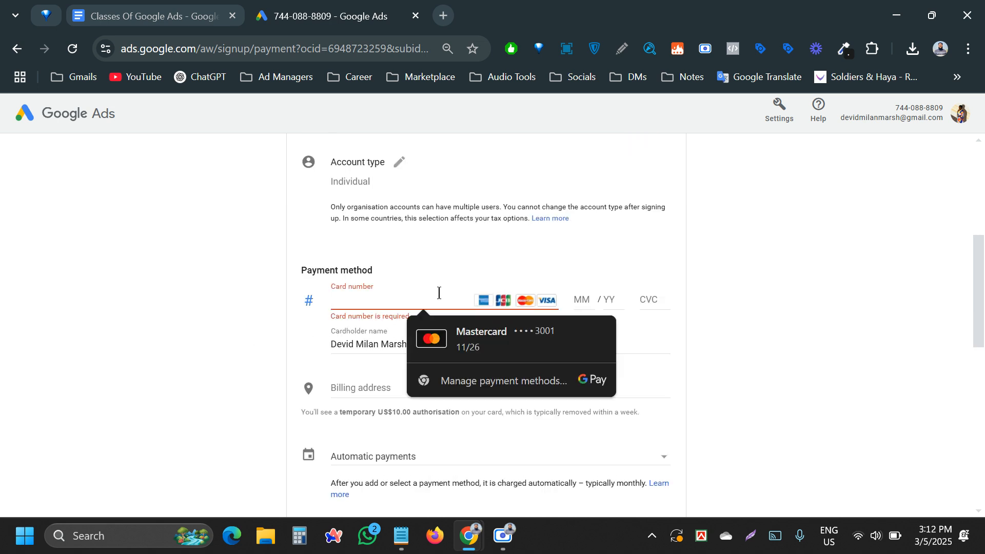
{"action": "left_click", "coordinate": [582, 297]}
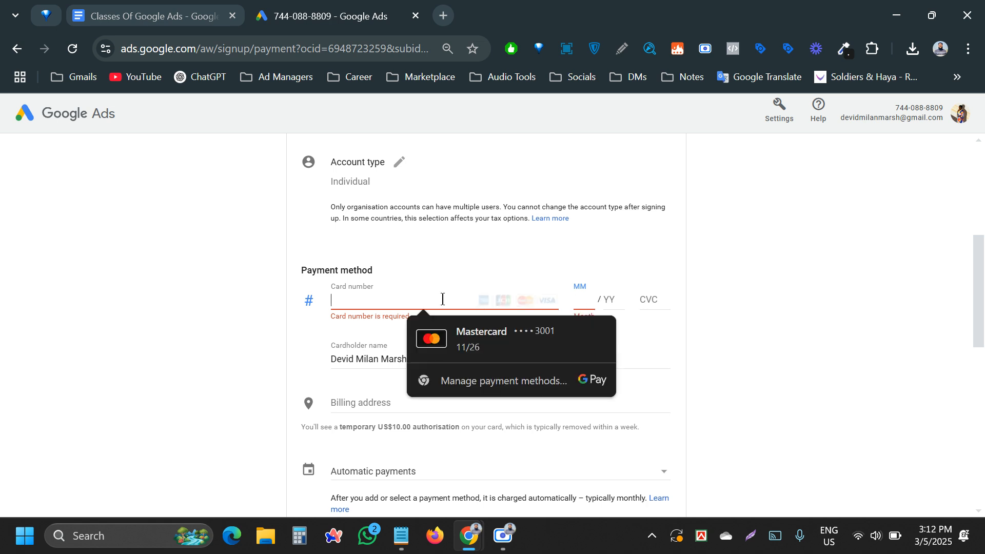
{"action": "left_click", "coordinate": [632, 296]}
{"action": "left_click", "coordinate": [645, 296]}
{"action": "left_click", "coordinate": [178, 289]}
{"action": "left_click", "coordinate": [354, 293]}
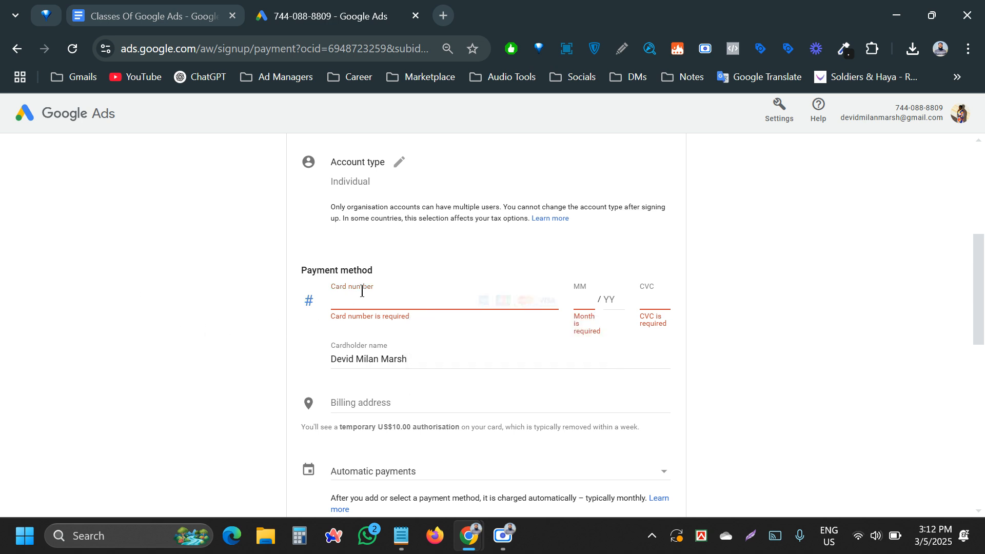
{"action": "left_click", "coordinate": [342, 293]}
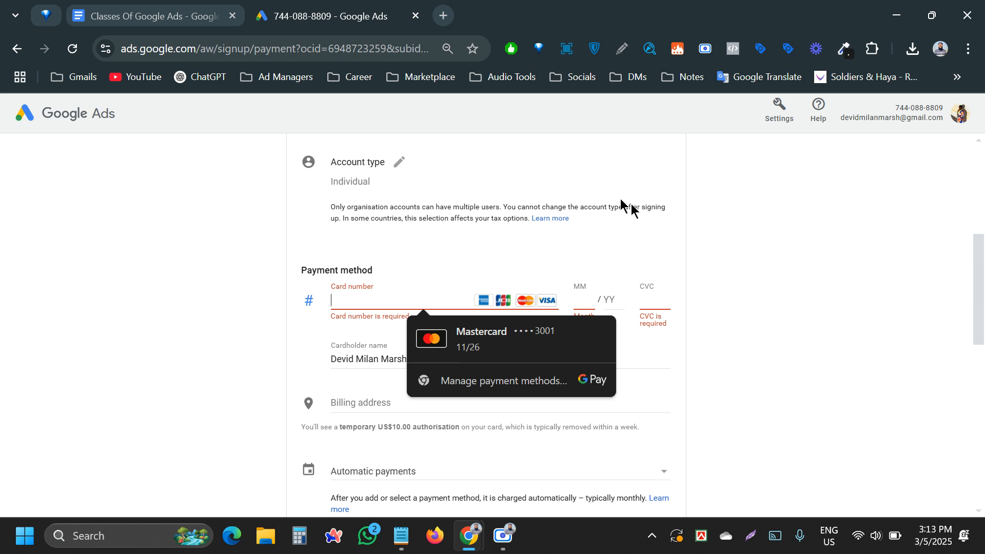
- Visit the expiry month and year fields, showing then dismissing the saved card's expiry suggestion
{"action": "left_click", "coordinate": [586, 297]}
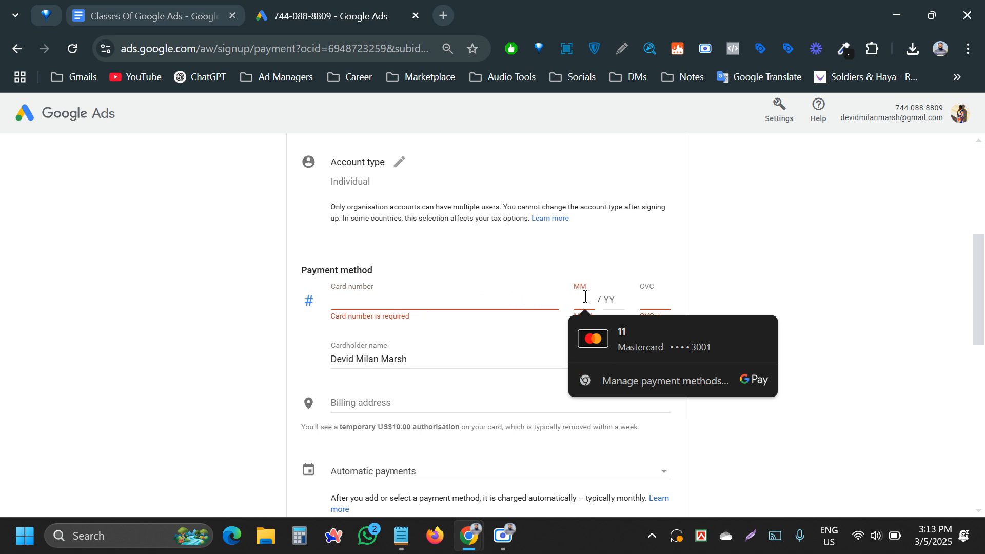
{"action": "left_click", "coordinate": [614, 301]}
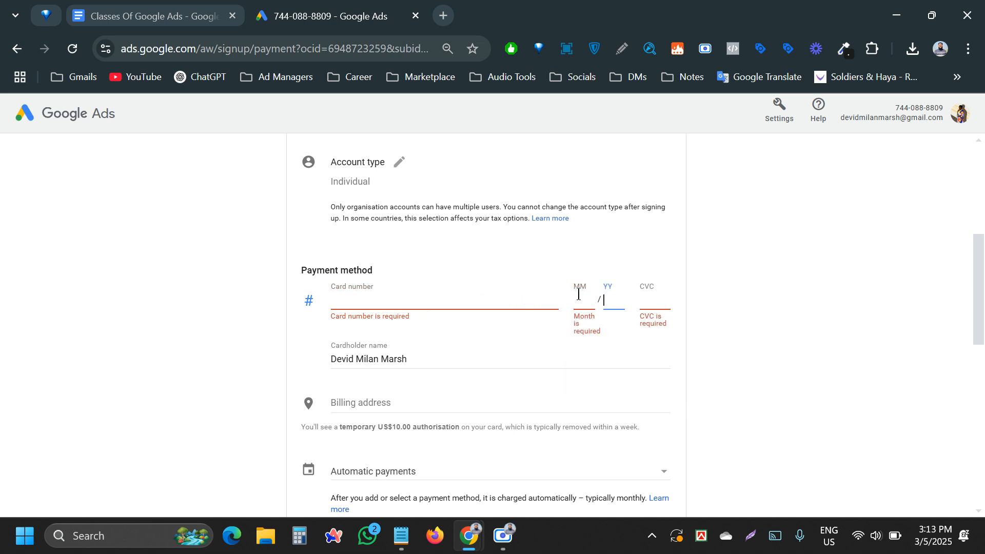
{"action": "left_click", "coordinate": [578, 294]}
{"action": "left_click", "coordinate": [609, 294]}
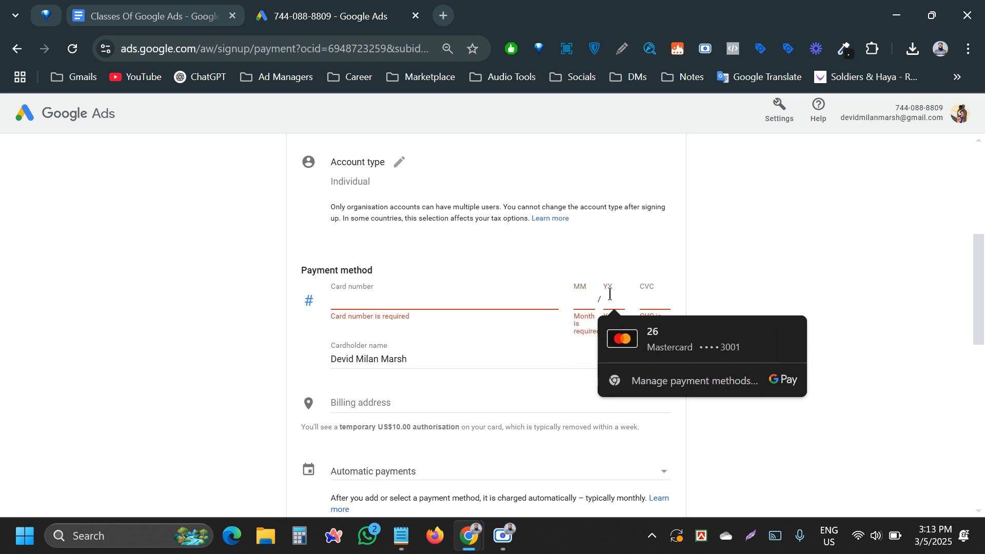
{"action": "left_click", "coordinate": [808, 302]}
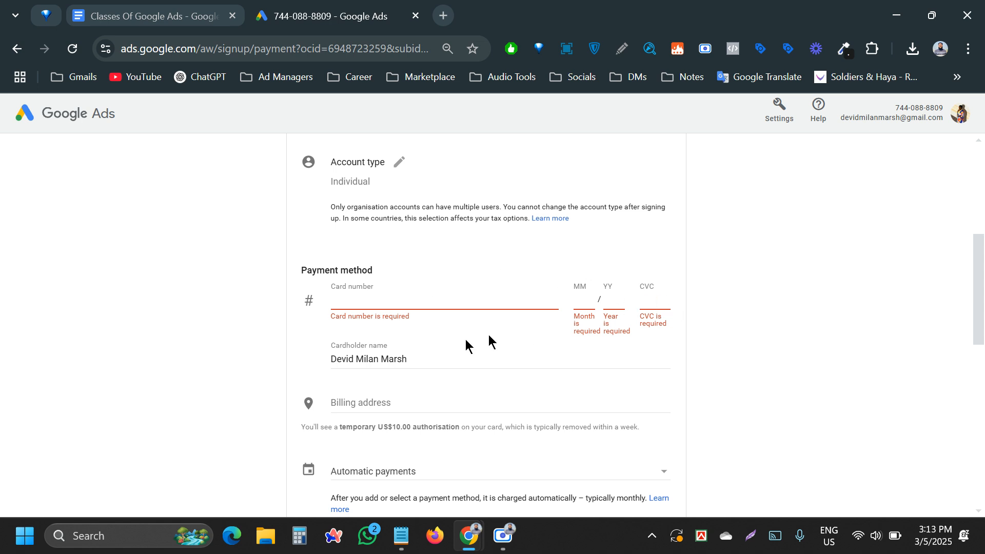
- Select the cardholder name text, then move on to the CVC field
{"action": "left_click_drag", "start_coordinate": [425, 359], "coordinate": [240, 372]}
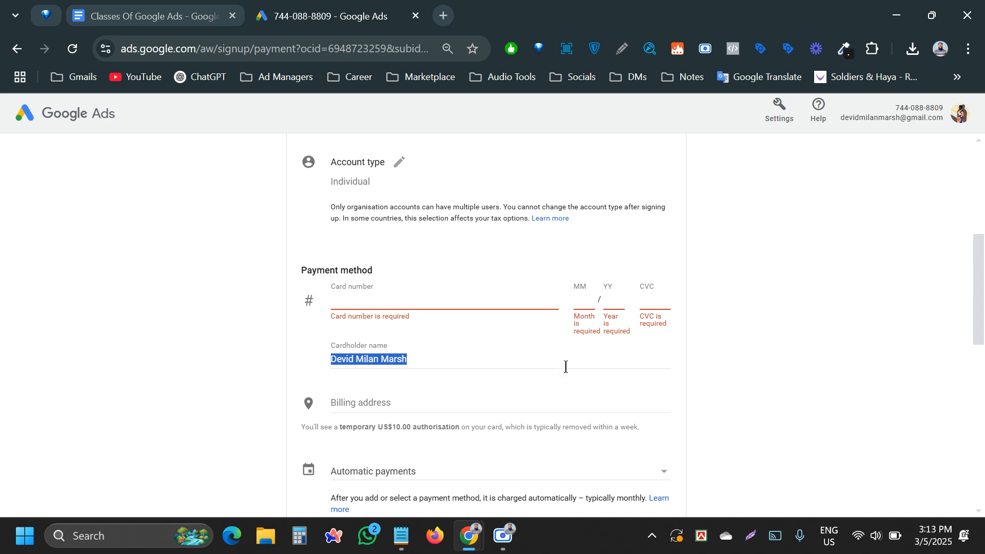
{"action": "left_click", "coordinate": [661, 290]}
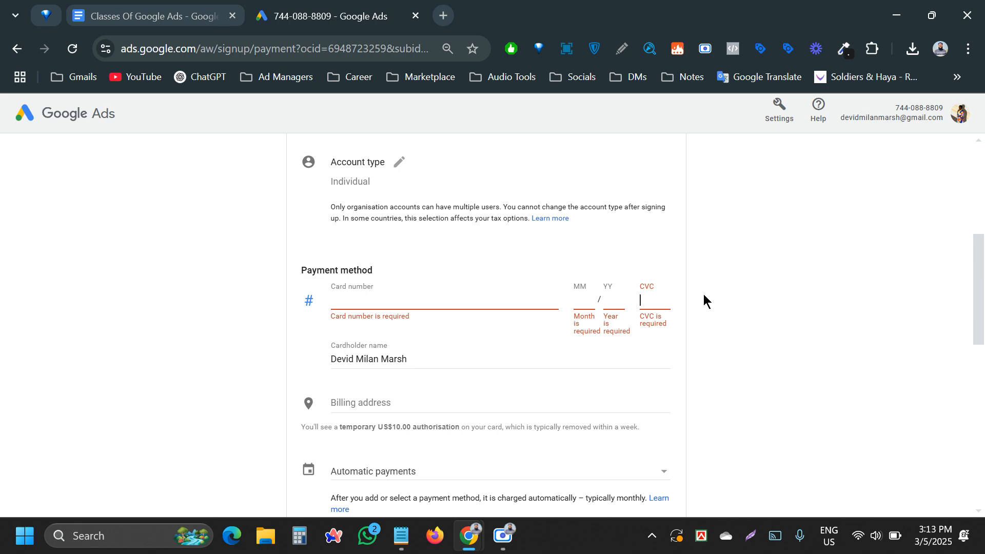
{"action": "scroll", "coordinate": [700, 300], "scroll_direction": "down", "scroll_amount": 4}
- Expand the billing address into Address line 1/2, Town/City and Postcode fields, then return to the top
{"action": "left_click", "coordinate": [389, 177]}
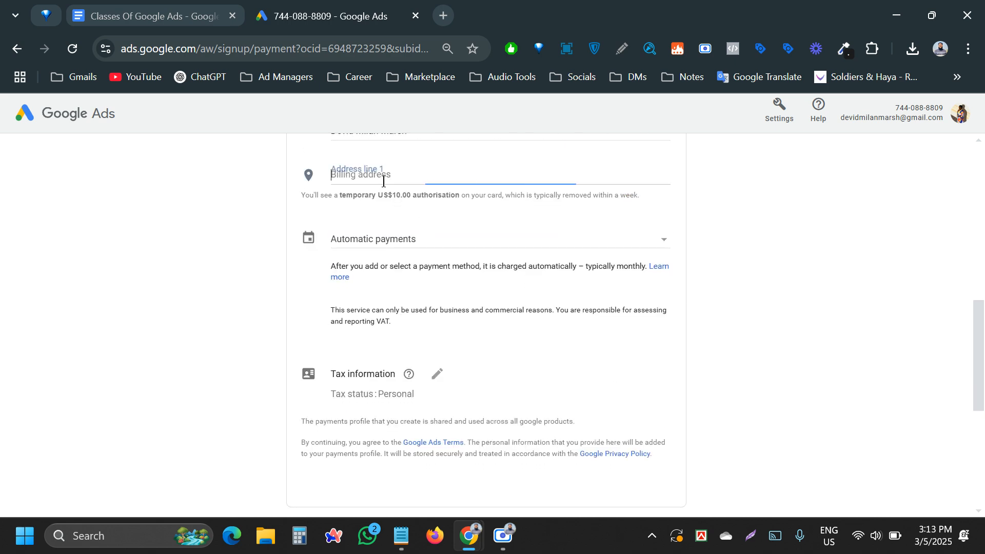
{"action": "left_click", "coordinate": [190, 247]}
{"action": "scroll", "coordinate": [191, 247], "scroll_direction": "up", "scroll_amount": 3}
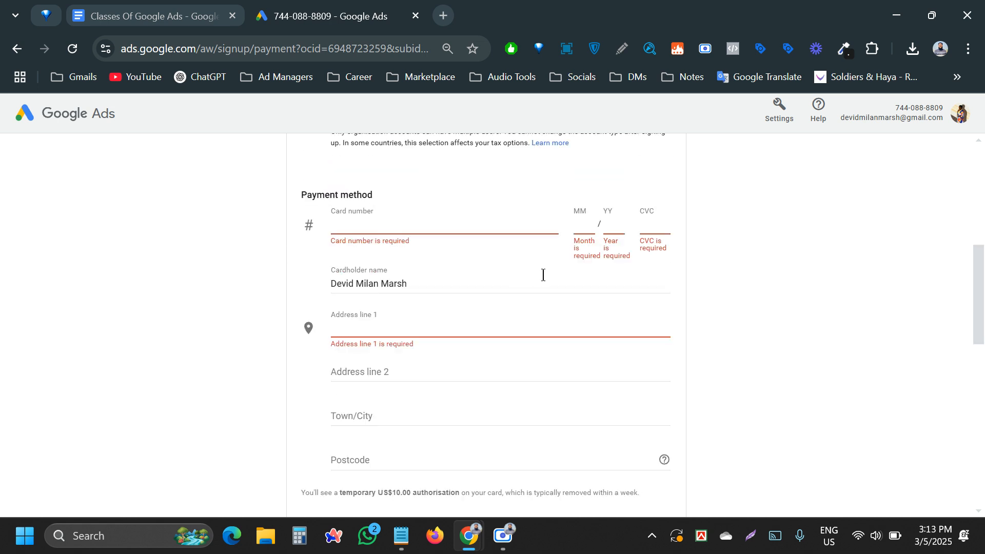
{"action": "scroll", "coordinate": [542, 275], "scroll_direction": "down", "scroll_amount": 3}
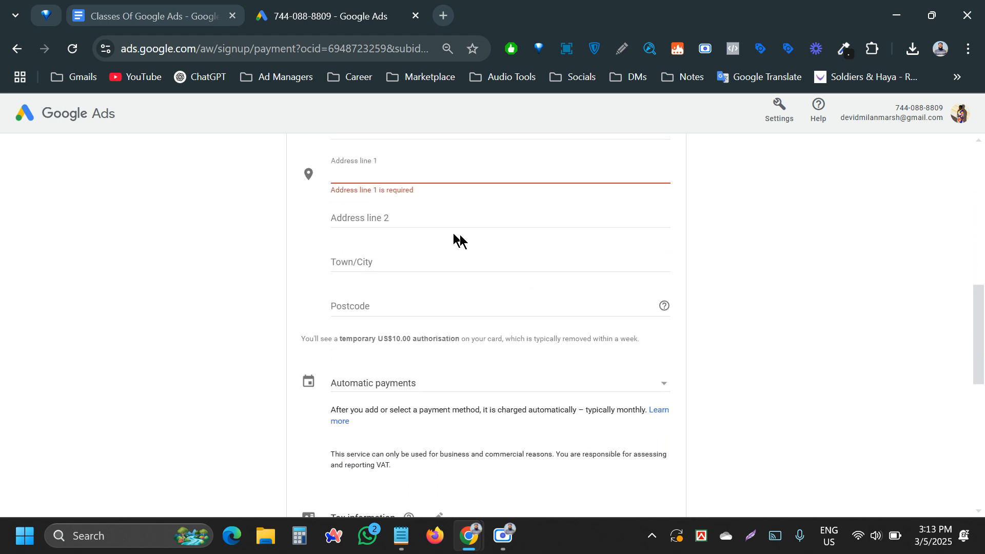
{"action": "scroll", "coordinate": [481, 255], "scroll_direction": "down", "scroll_amount": 1}
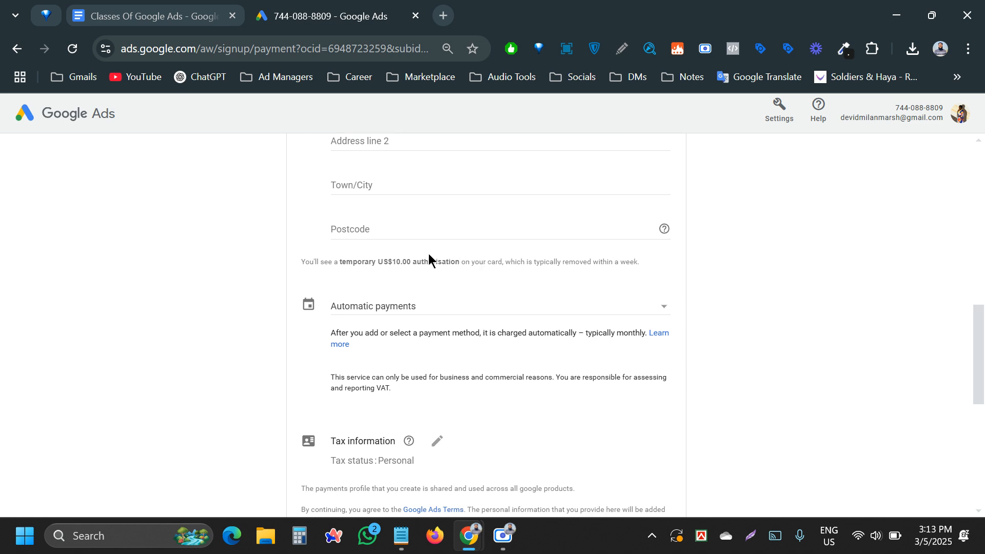
{"action": "scroll", "coordinate": [415, 275], "scroll_direction": "up", "scroll_amount": 10}
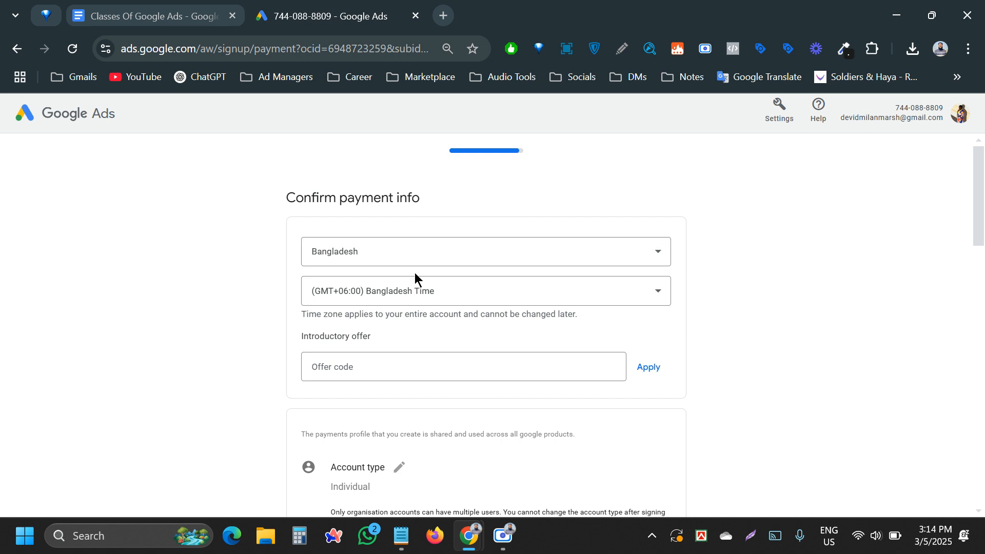
- Answer No to both the account strategist guidance and the tips and promo offers email questions
{"action": "scroll", "coordinate": [412, 274], "scroll_direction": "down", "scroll_amount": 15}
{"action": "scroll", "coordinate": [405, 275], "scroll_direction": "down", "scroll_amount": 7}
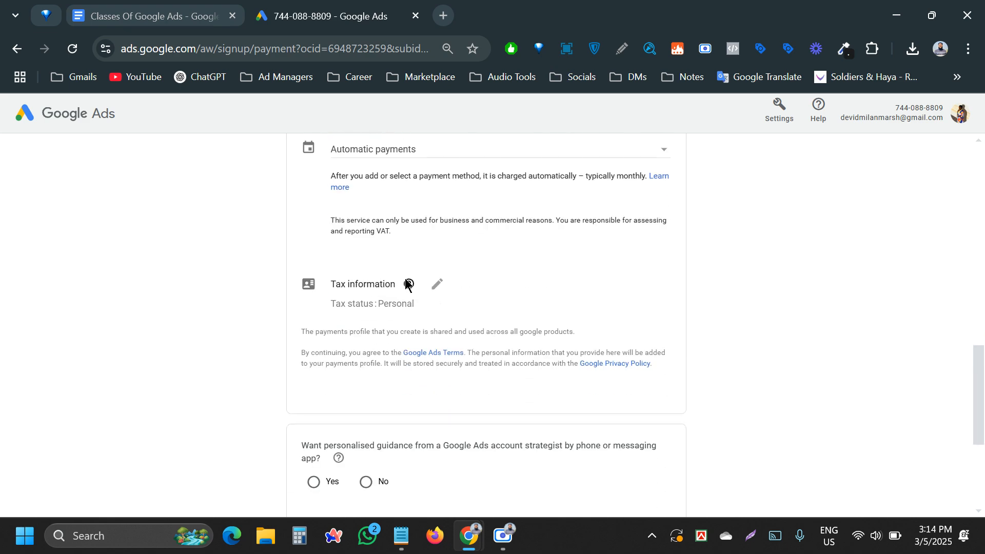
{"action": "left_click", "coordinate": [364, 251]}
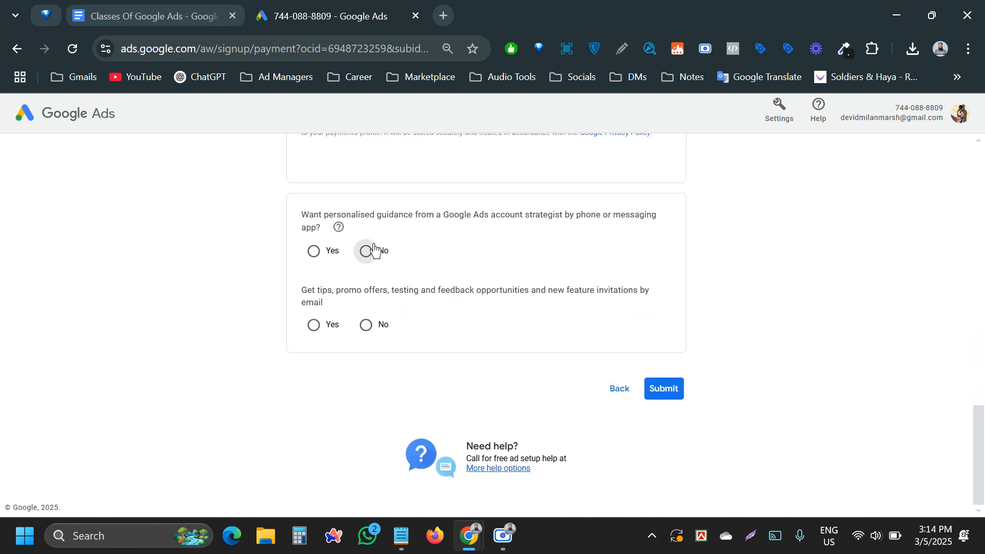
{"action": "left_click", "coordinate": [365, 325]}
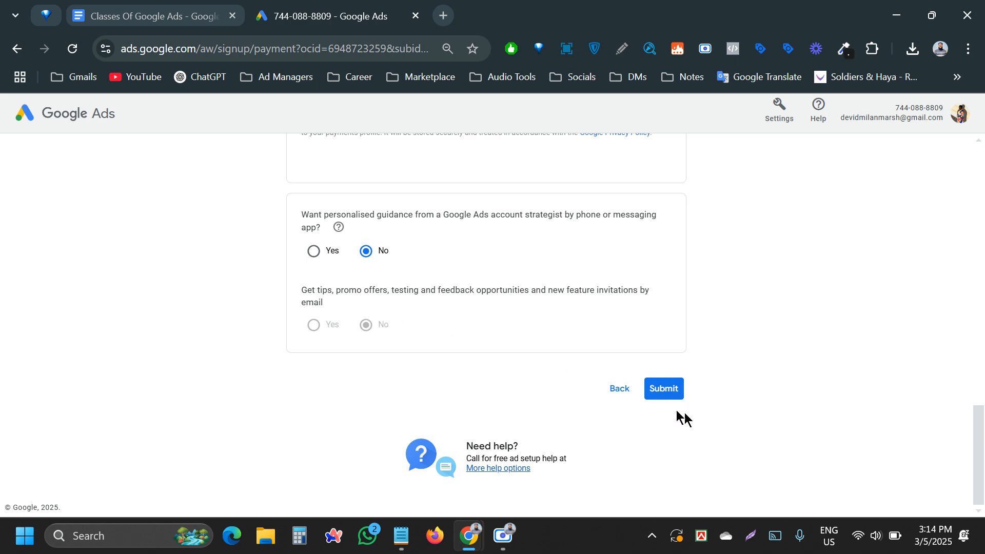
{"action": "scroll", "coordinate": [667, 389], "scroll_direction": "up", "scroll_amount": 3}
{"action": "scroll", "coordinate": [661, 379], "scroll_direction": "up", "scroll_amount": 15}
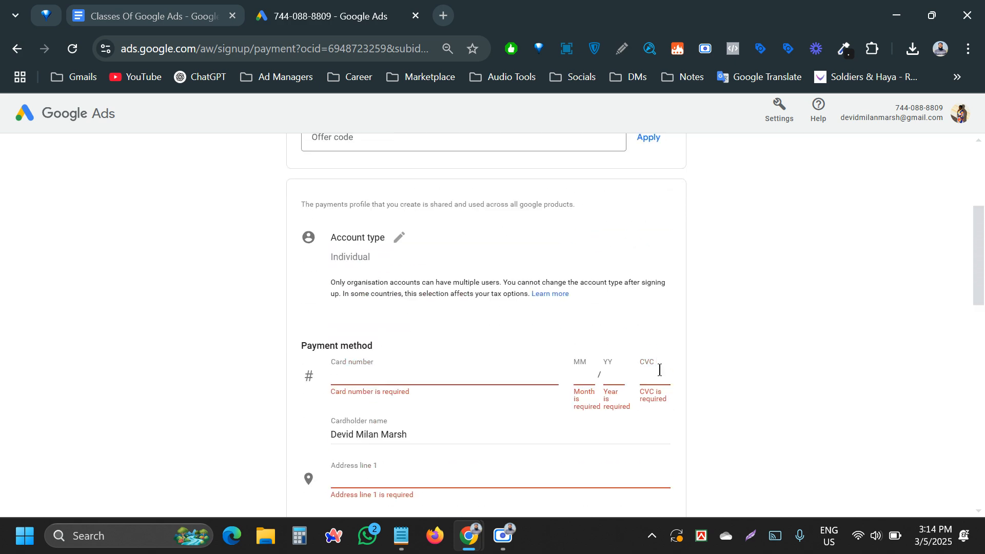
{"action": "scroll", "coordinate": [646, 356], "scroll_direction": "down", "scroll_amount": 15}
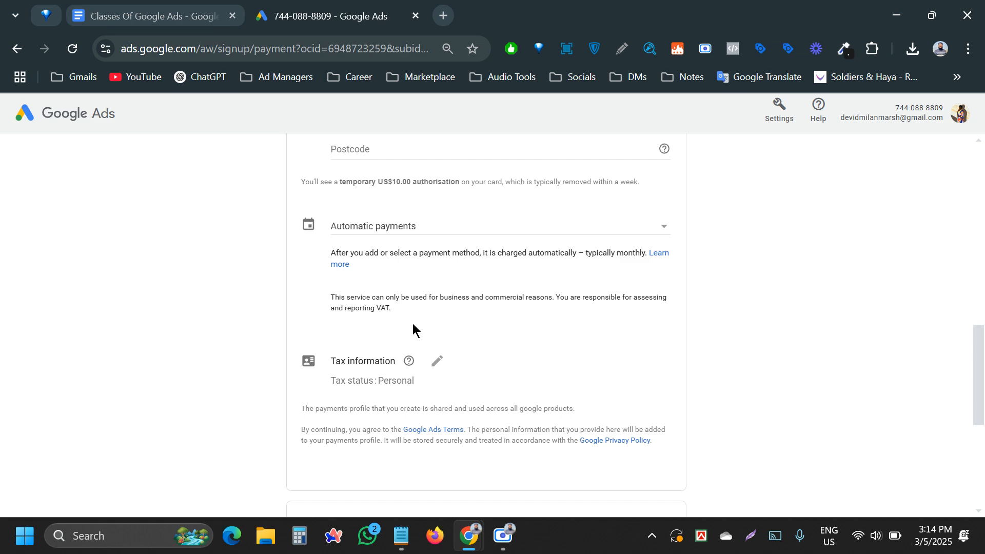
{"action": "scroll", "coordinate": [410, 318], "scroll_direction": "up", "scroll_amount": 15}
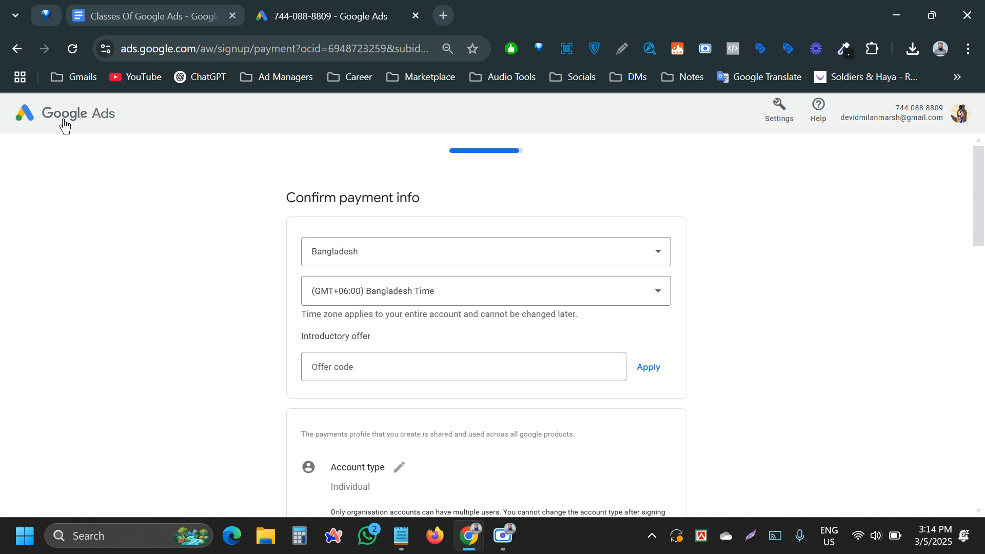
{"action": "scroll", "coordinate": [420, 272], "scroll_direction": "down", "scroll_amount": 10}
{"action": "scroll", "coordinate": [380, 291], "scroll_direction": "down", "scroll_amount": 3}
{"action": "scroll", "coordinate": [380, 291], "scroll_direction": "up", "scroll_amount": 3}
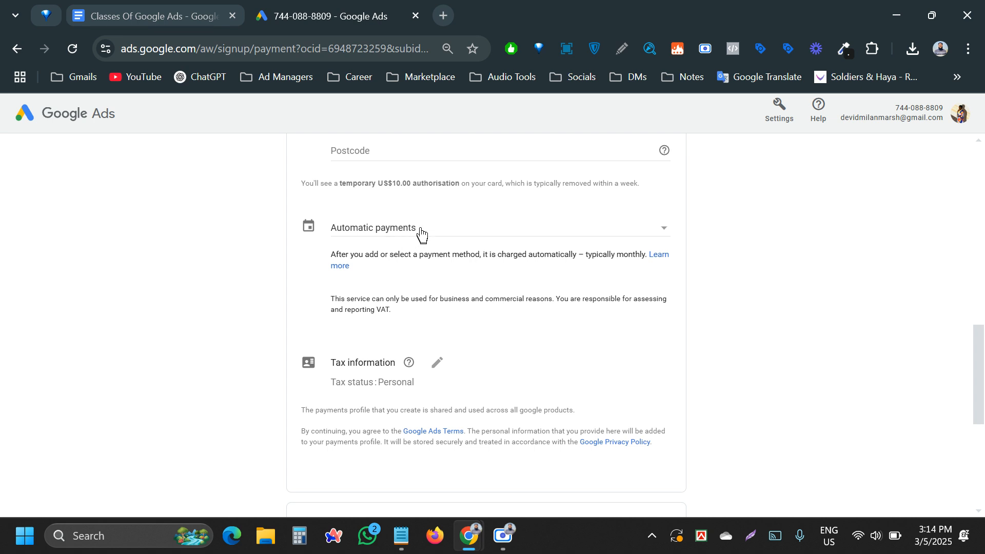
- Review the payment type choices, keeping Automatic payments selected
{"action": "left_click", "coordinate": [398, 226]}
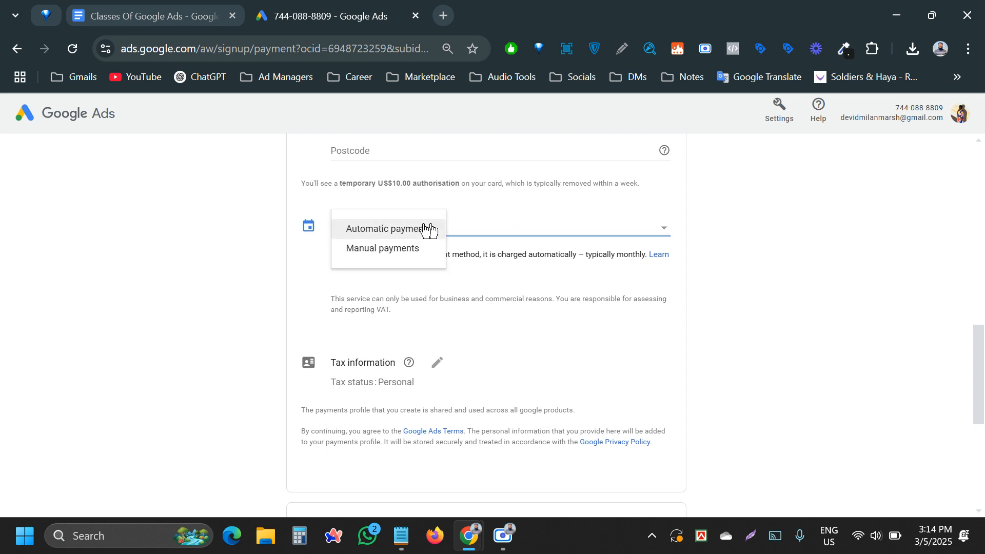
{"action": "left_click", "coordinate": [210, 233]}
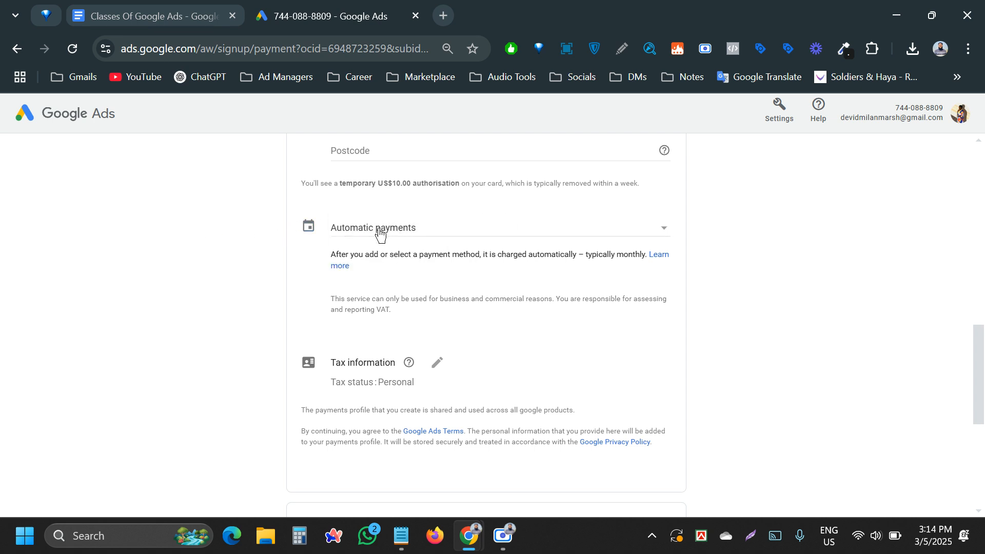
{"action": "left_click", "coordinate": [379, 235]}
{"action": "left_click", "coordinate": [550, 232]}
{"action": "scroll", "coordinate": [431, 241], "scroll_direction": "up", "scroll_amount": 1}
{"action": "scroll", "coordinate": [385, 280], "scroll_direction": "up", "scroll_amount": 2}
{"action": "scroll", "coordinate": [378, 251], "scroll_direction": "down", "scroll_amount": 3}
{"action": "left_click", "coordinate": [375, 233]}
{"action": "left_click", "coordinate": [162, 277]}
{"action": "scroll", "coordinate": [308, 314], "scroll_direction": "down", "scroll_amount": 2}
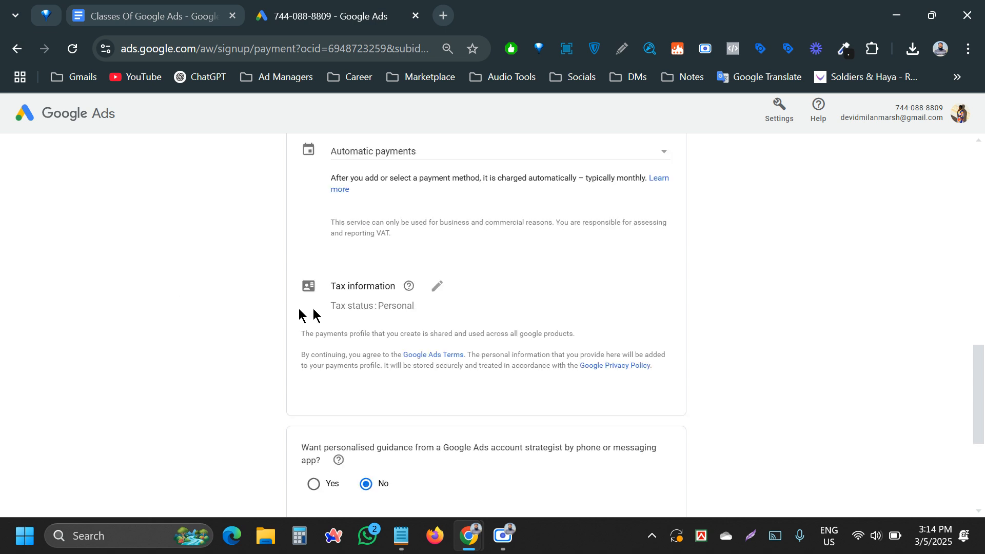
- Open the tax information editor, leaving the Business Identification Number empty
{"action": "left_click", "coordinate": [437, 287]}
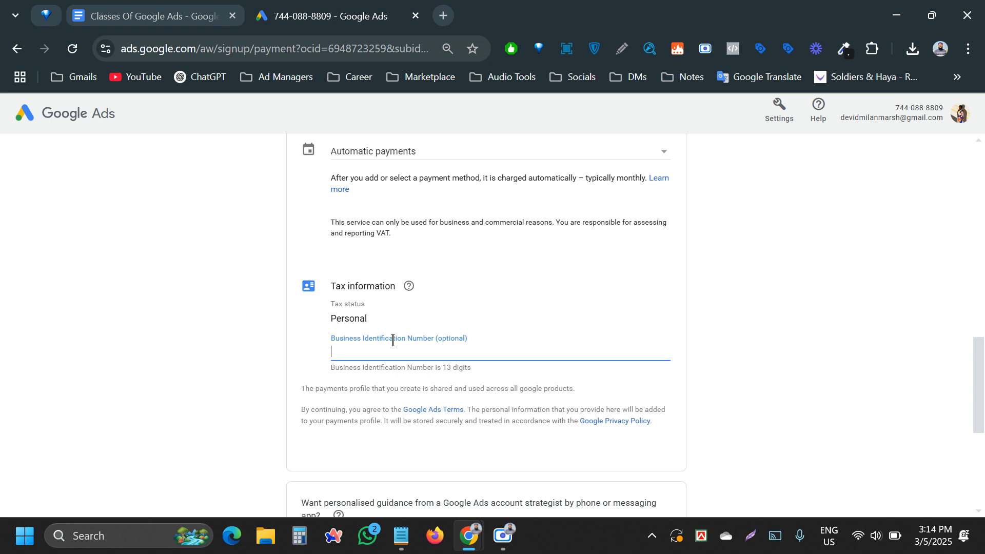
{"action": "left_click", "coordinate": [220, 306]}
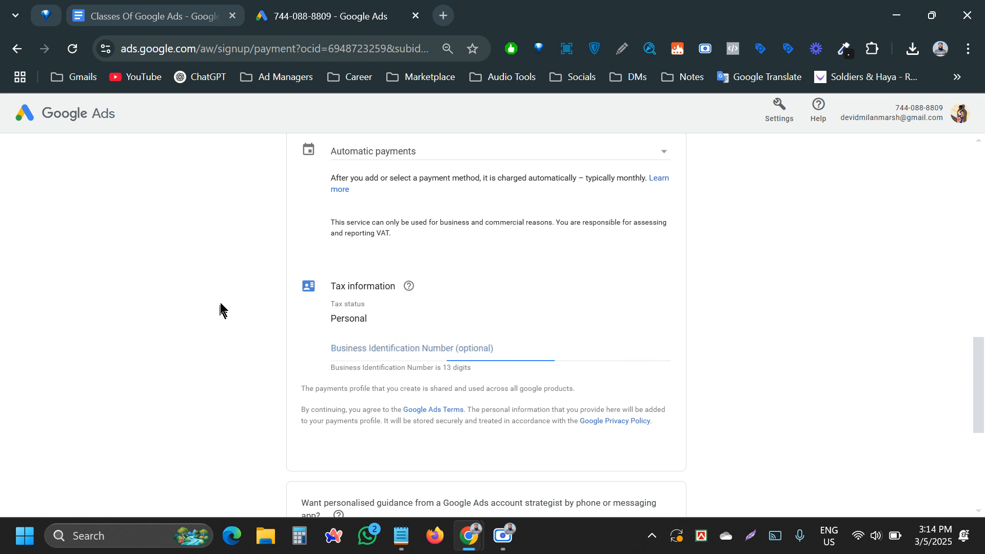
{"action": "left_click", "coordinate": [396, 348]}
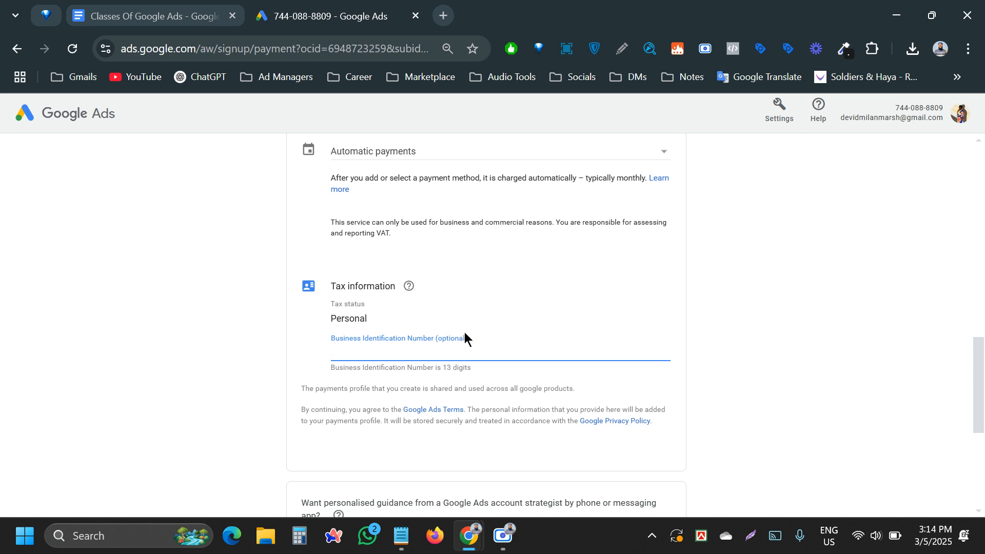
{"action": "left_click", "coordinate": [222, 290]}
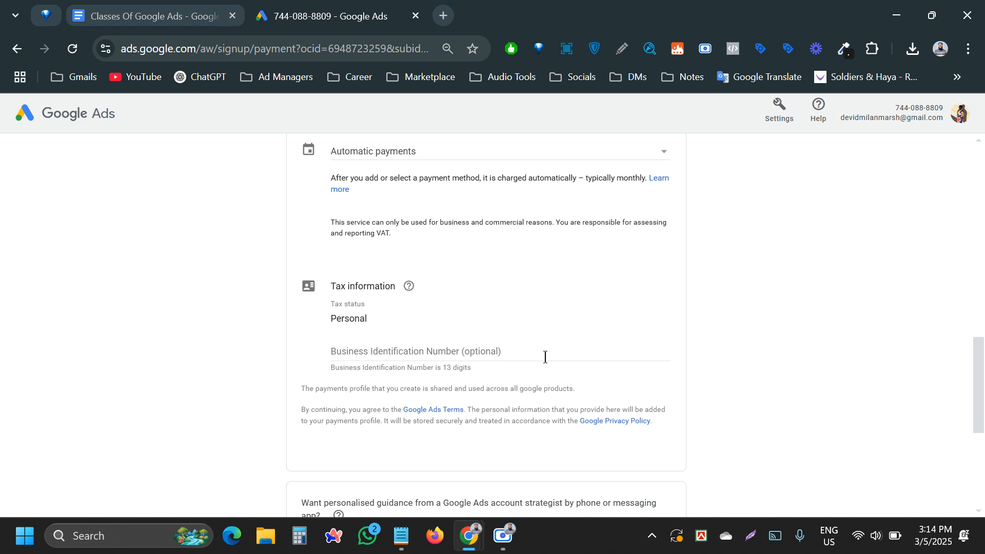
{"action": "left_click", "coordinate": [395, 351]}
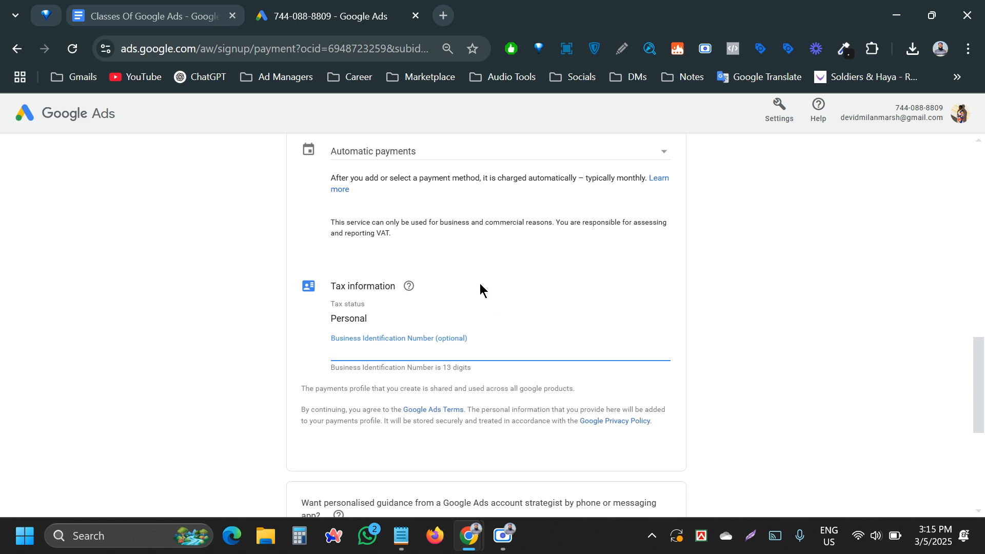
{"action": "scroll", "coordinate": [459, 310], "scroll_direction": "up", "scroll_amount": 3}
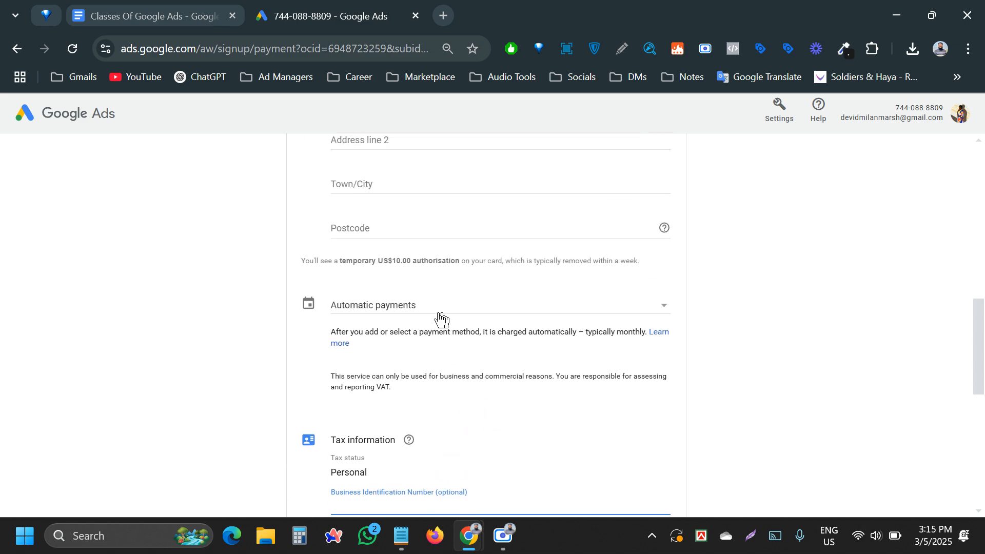
{"action": "scroll", "coordinate": [447, 319], "scroll_direction": "down", "scroll_amount": 3}
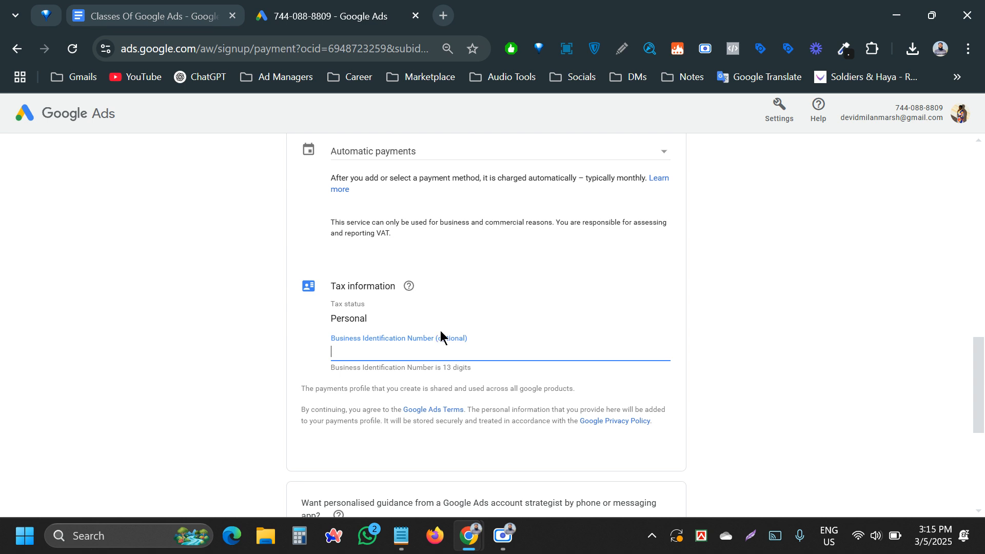
{"action": "scroll", "coordinate": [440, 331], "scroll_direction": "up", "scroll_amount": 3}
- Revisit the tax information and the Automatic/Manual payment choices without changing either
{"action": "left_click", "coordinate": [391, 311]}
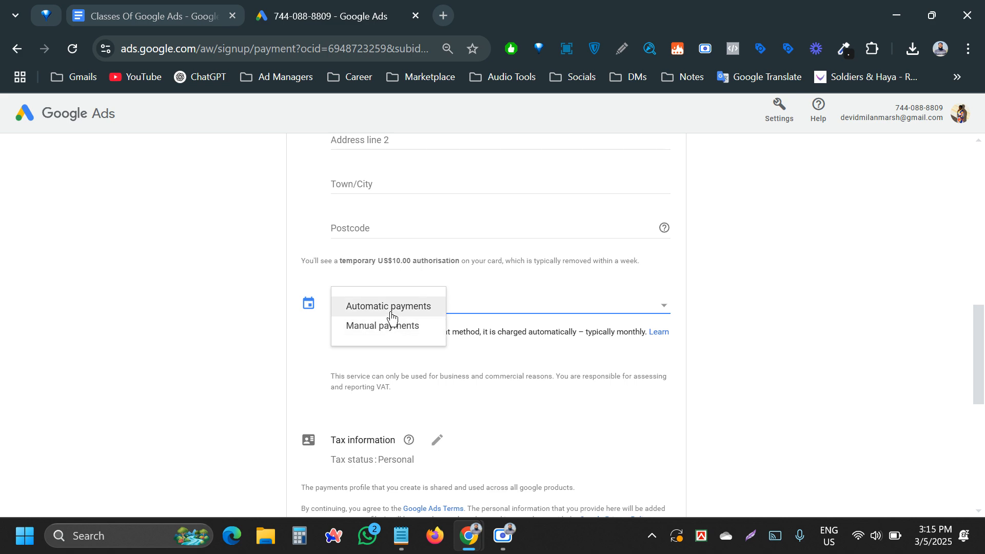
{"action": "left_click", "coordinate": [370, 309]}
{"action": "scroll", "coordinate": [262, 334], "scroll_direction": "down", "scroll_amount": 4}
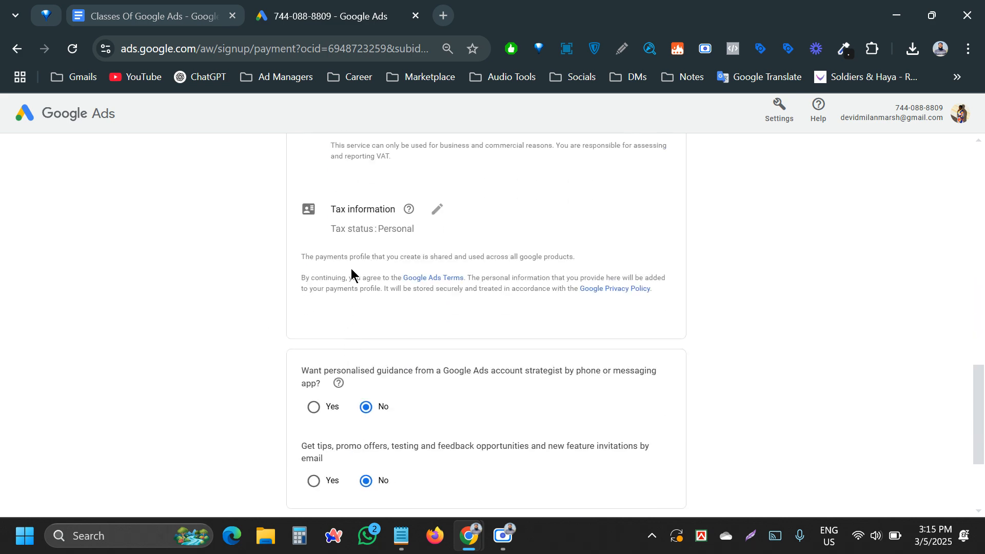
{"action": "left_click", "coordinate": [439, 215]}
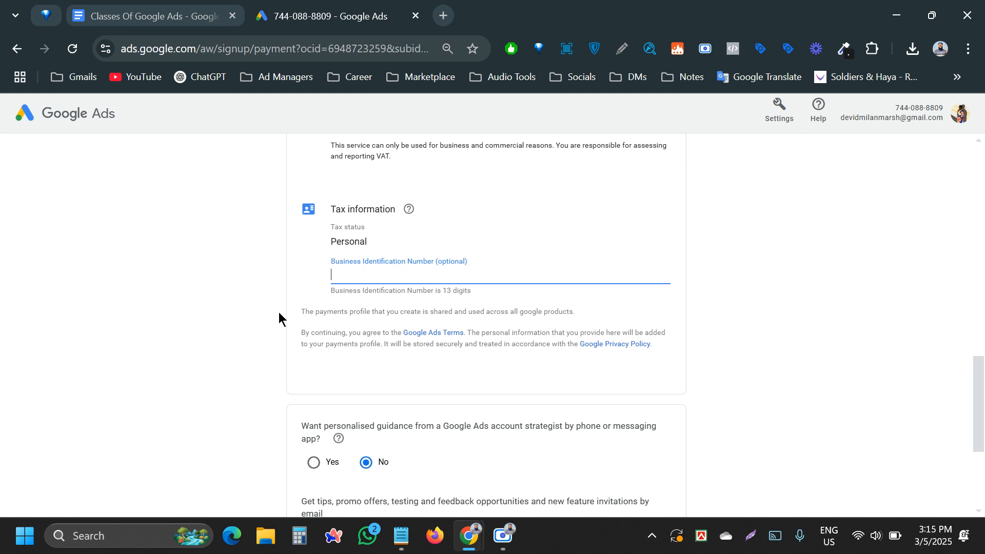
{"action": "scroll", "coordinate": [279, 312], "scroll_direction": "up", "scroll_amount": 3}
{"action": "scroll", "coordinate": [278, 312], "scroll_direction": "up", "scroll_amount": 2}
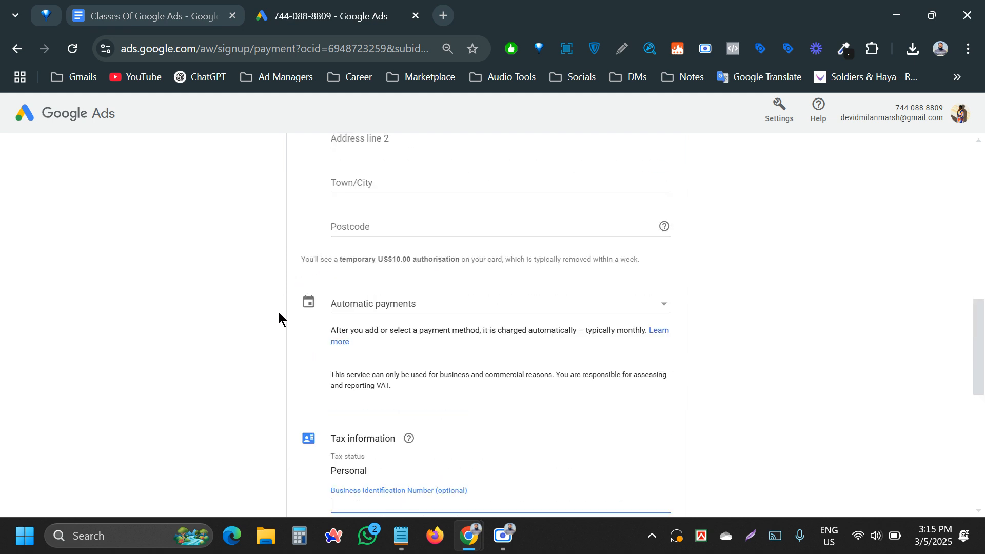
{"action": "left_click", "coordinate": [355, 308]}
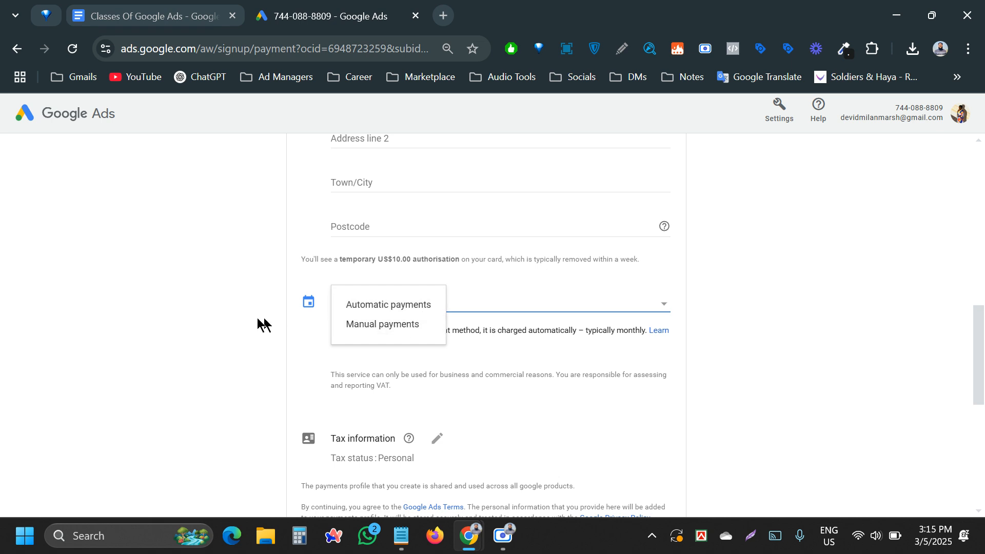
{"action": "left_click", "coordinate": [238, 316]}
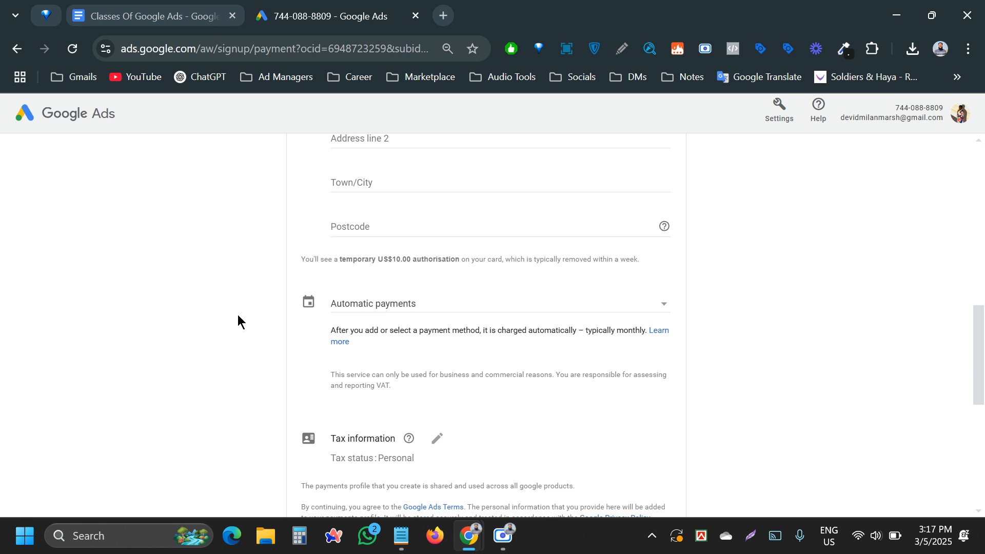
- Open, close and reopen the payments dropdown to show Automatic and Manual payments
{"action": "left_click", "coordinate": [394, 307]}
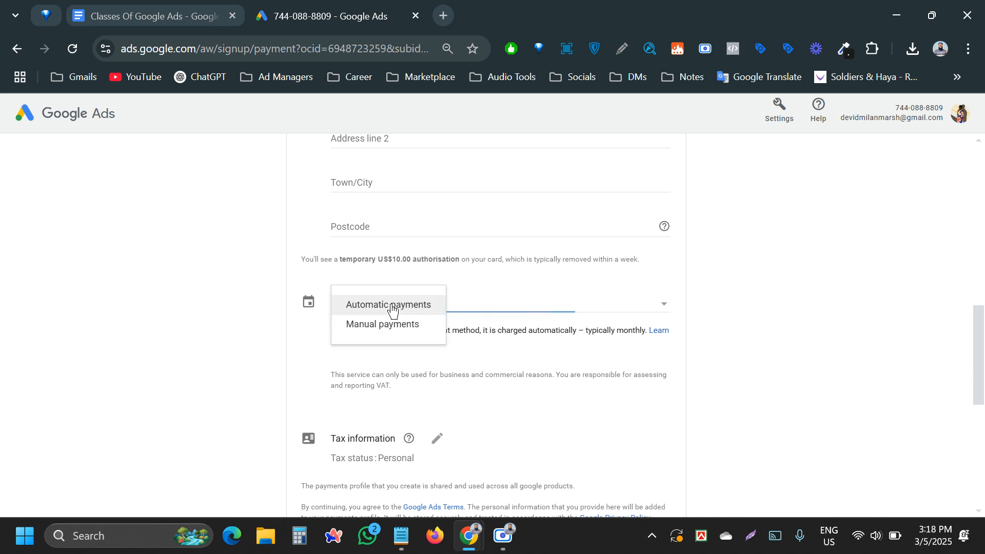
{"action": "left_click", "coordinate": [244, 327]}
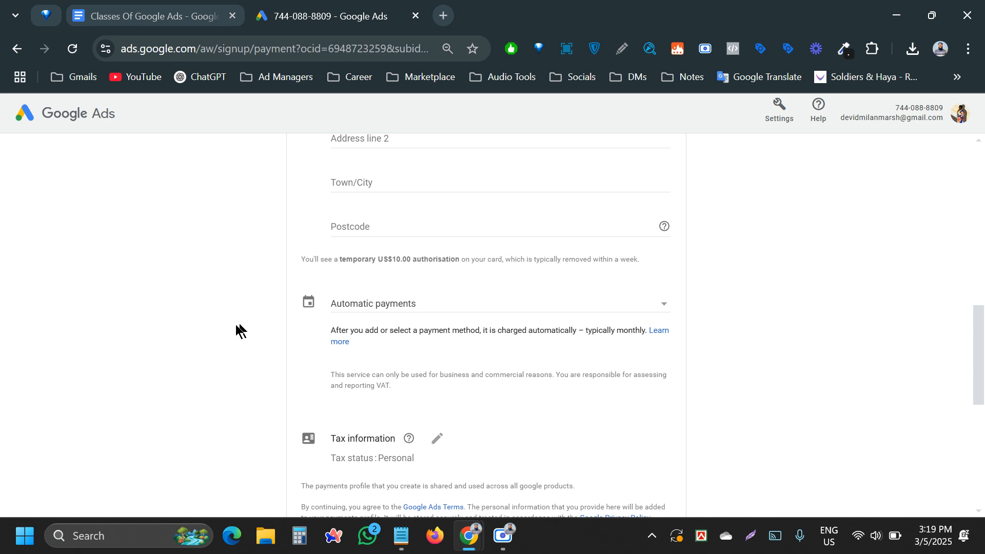
{"action": "left_click", "coordinate": [382, 308]}
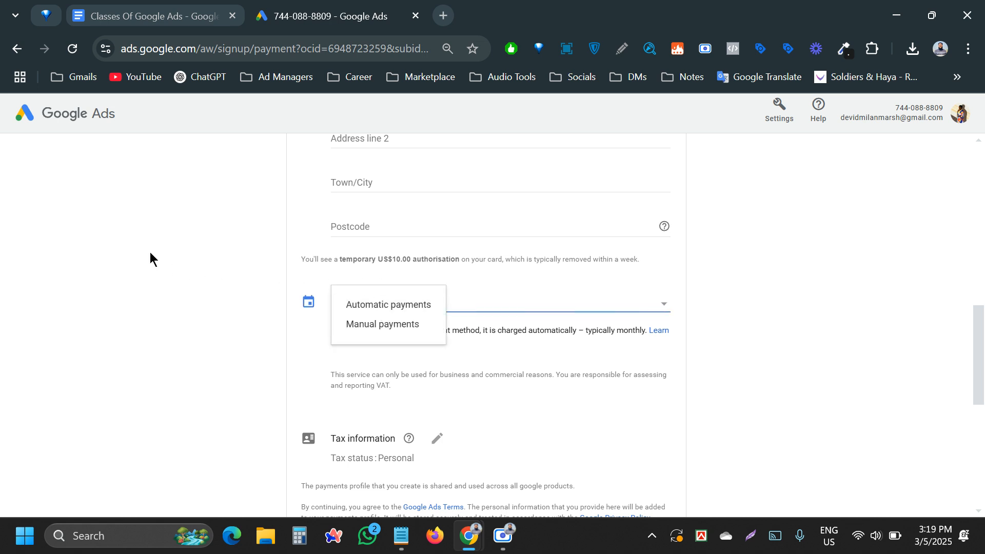
- Delete the in-progress Google Ads account from the account panel, confirm removal, and sign back in
{"action": "left_click", "coordinate": [117, 249]}
{"action": "scroll", "coordinate": [258, 274], "scroll_direction": "down", "scroll_amount": 7}
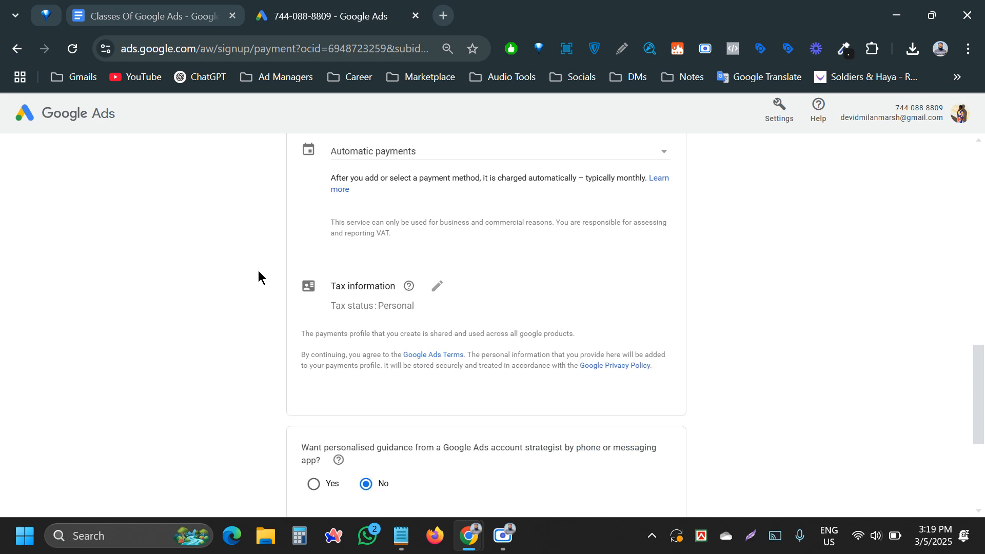
{"action": "scroll", "coordinate": [277, 315], "scroll_direction": "up", "scroll_amount": 10}
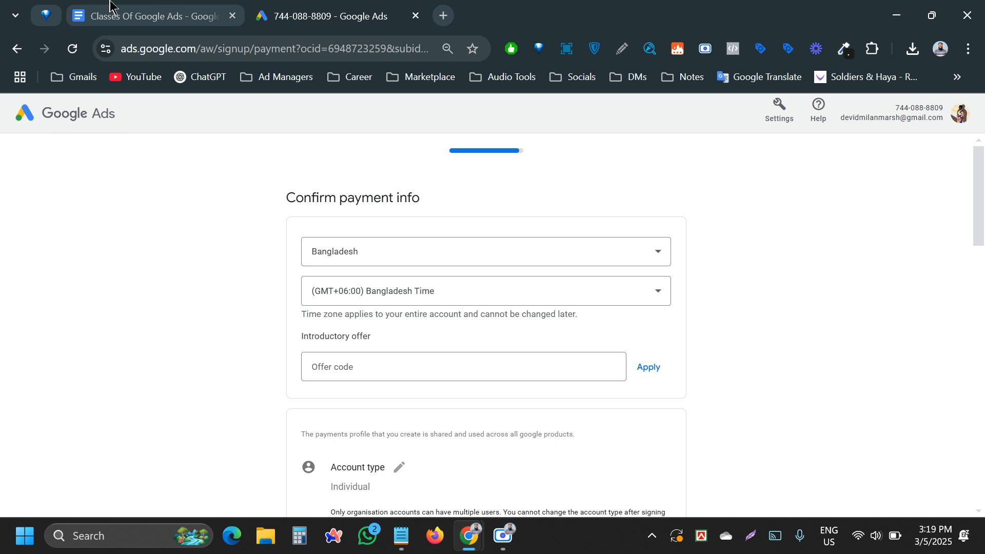
{"action": "left_click", "coordinate": [963, 117]}
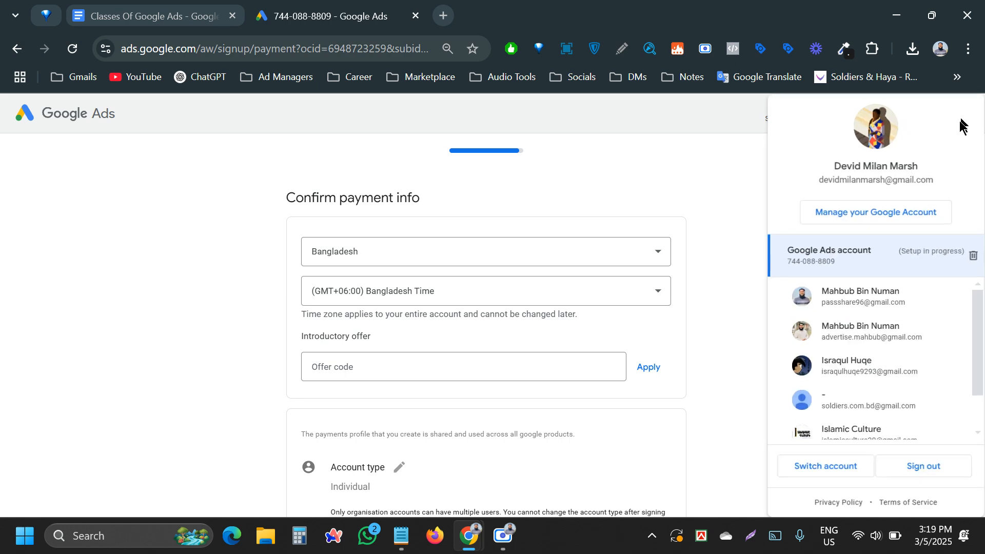
{"action": "left_click", "coordinate": [974, 259]}
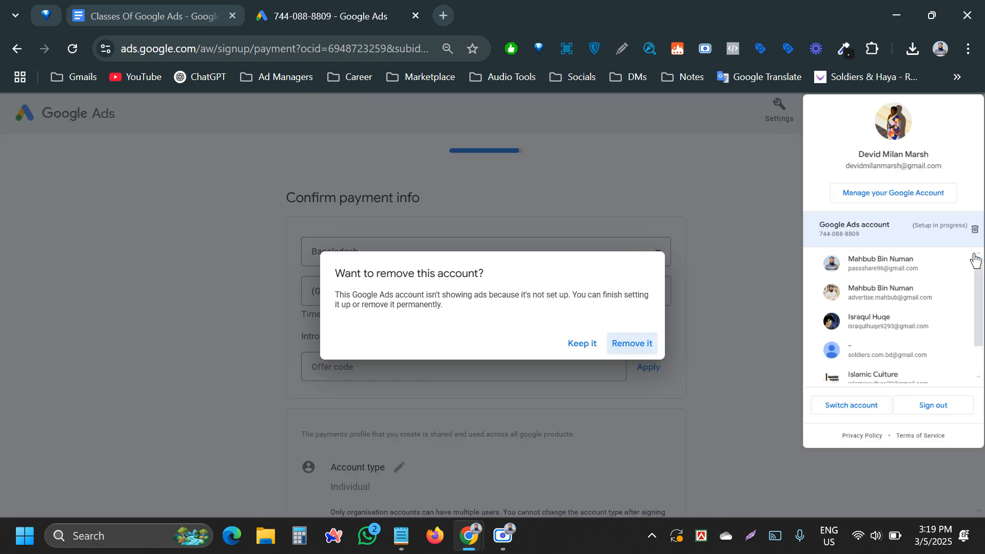
{"action": "left_click", "coordinate": [630, 342]}
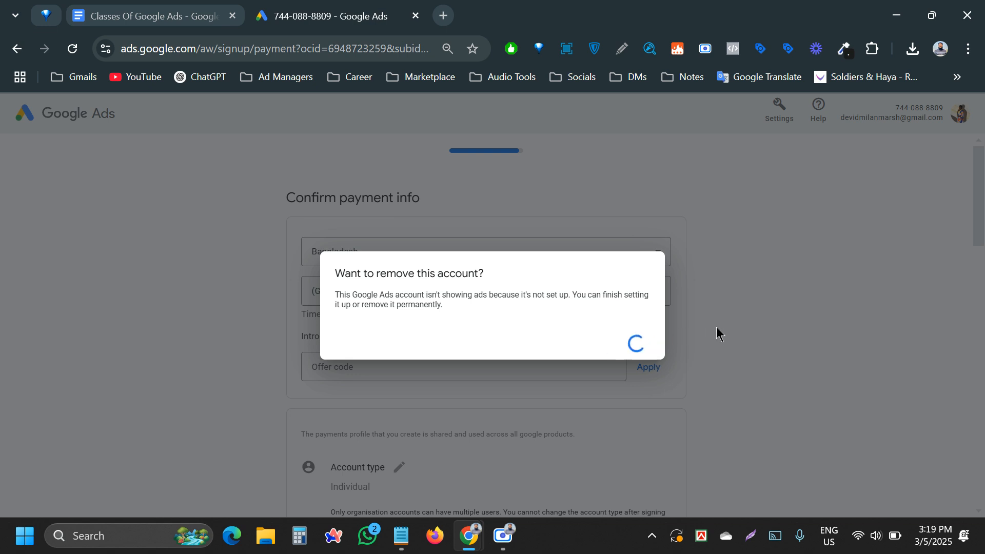
{"action": "left_click", "coordinate": [607, 345]}
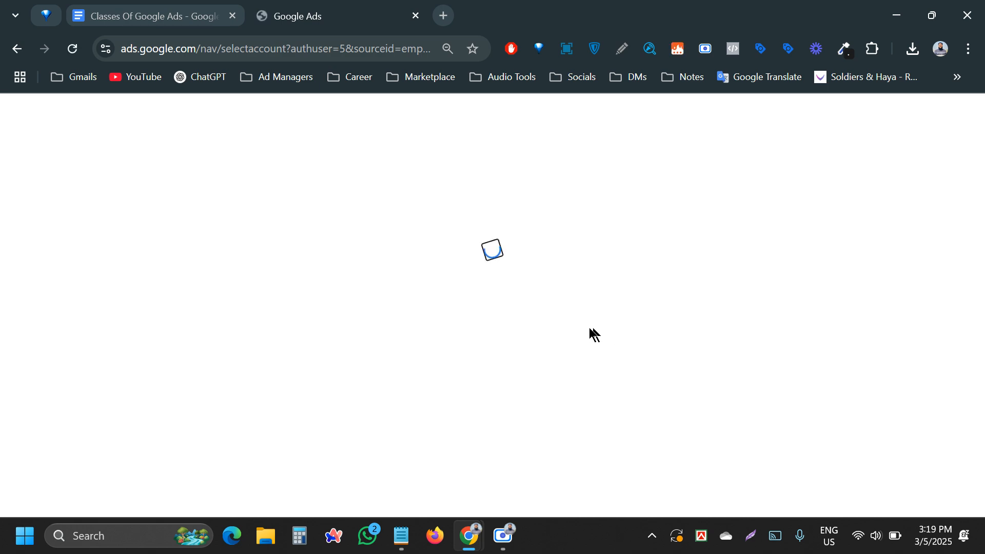
- Open a new tab, close the Google Ads tab, and return to the Classes Of Google Ads document
{"action": "left_click", "coordinate": [442, 16]}
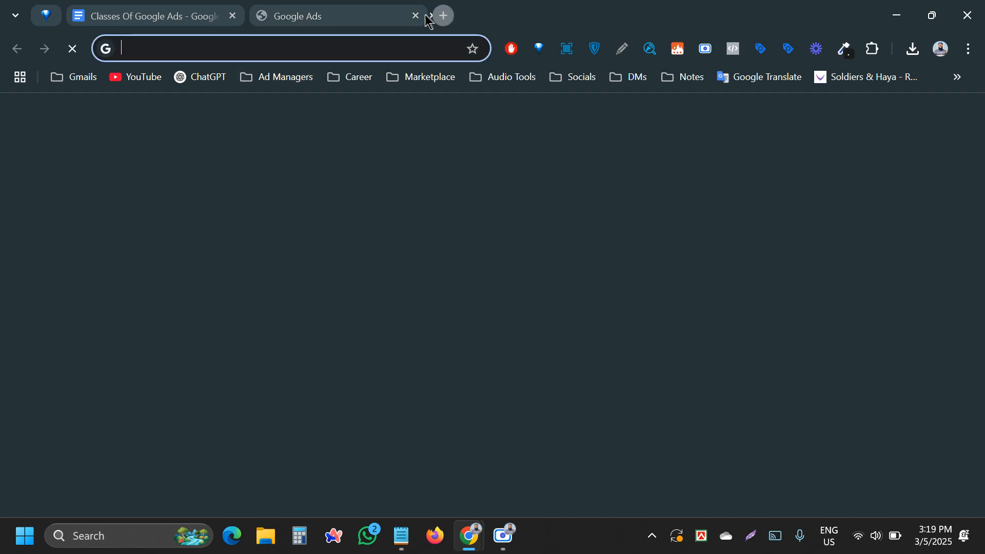
{"action": "left_click", "coordinate": [416, 16]}
{"action": "left_click", "coordinate": [184, 9]}
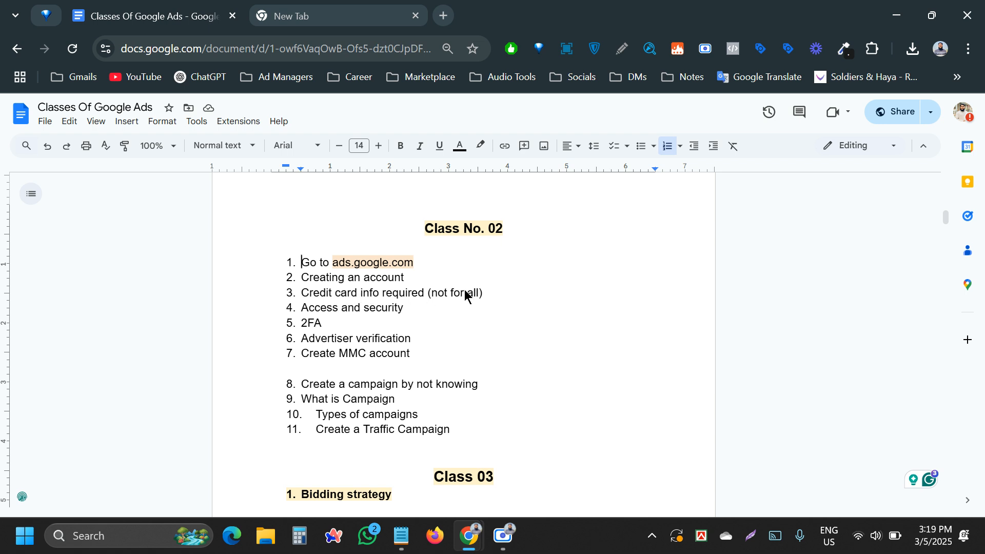
- Reword item 3 to 'Card info required' by deleting '(not for all)' and 'Credit'
{"action": "left_click_drag", "start_coordinate": [429, 297], "coordinate": [481, 300]}
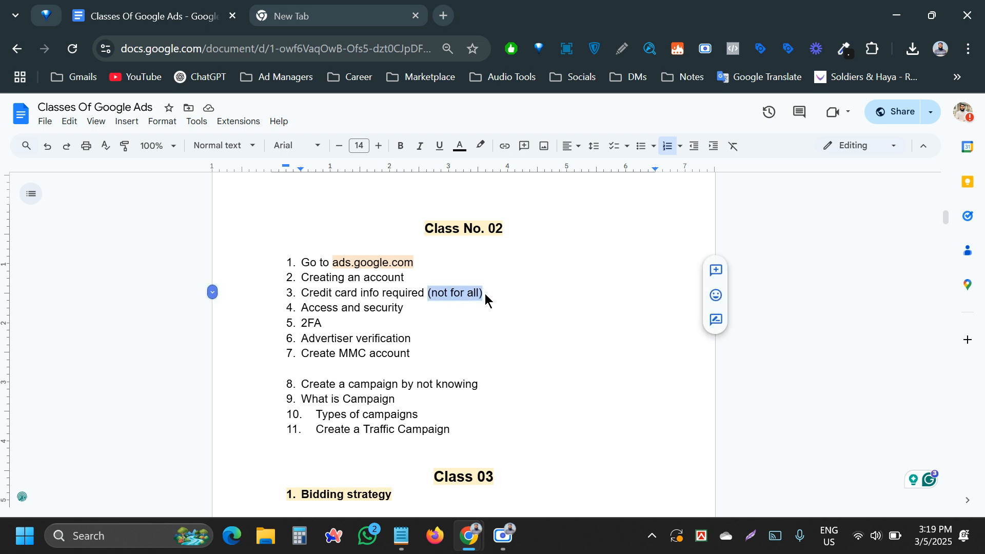
{"action": "key", "text": "BackSpace"}
{"action": "key", "text": "BackSpace"}
{"action": "left_click", "coordinate": [335, 298]}
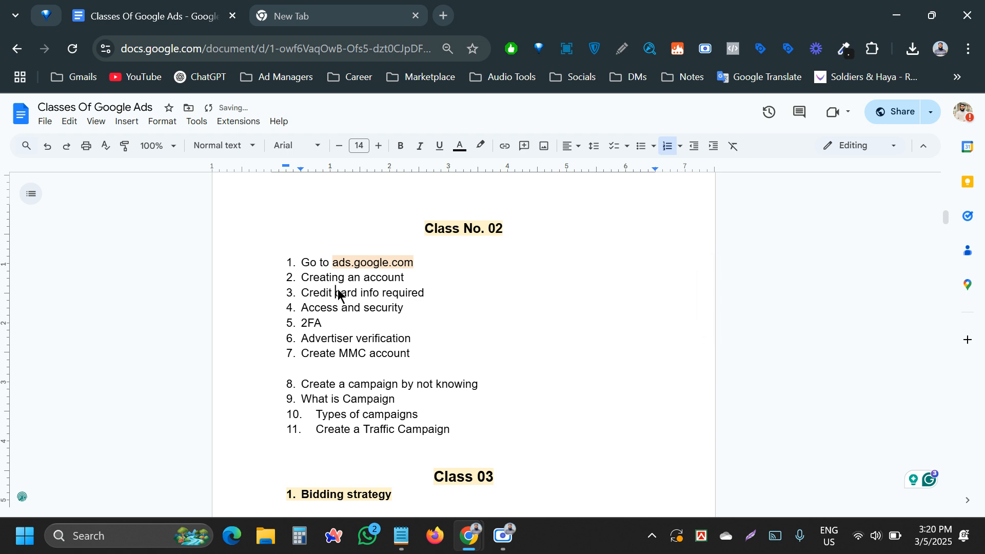
{"action": "key", "text": "Delete"}
{"action": "key", "text": "BackSpace"}
{"action": "key", "text": "BackSpace"}
{"action": "key", "text": "BackSpace"}
{"action": "key", "text": "BackSpace"}
{"action": "key", "text": "BackSpace"}
{"action": "key", "text": "BackSpace"}
{"action": "key", "text": "BackSpace"}
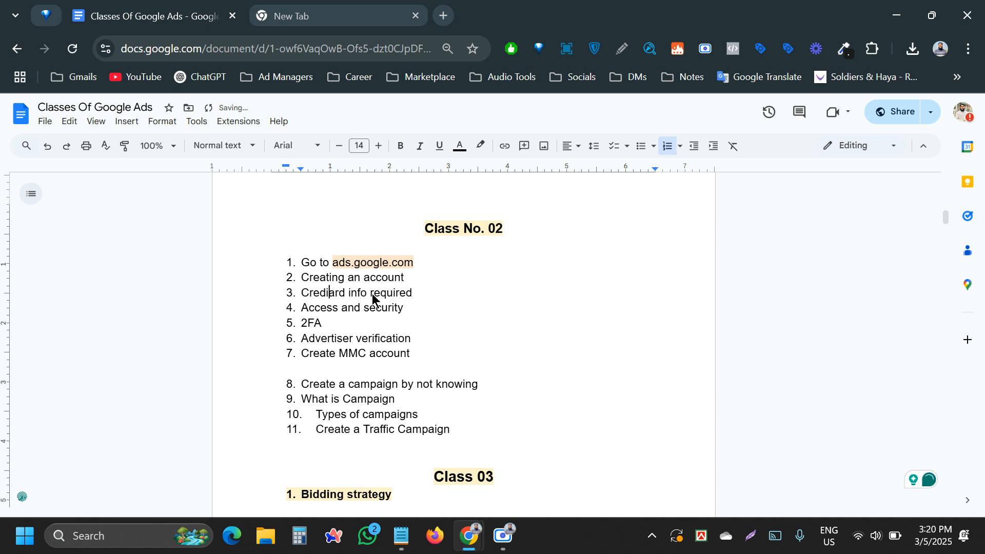
{"action": "type", "text": "C"}
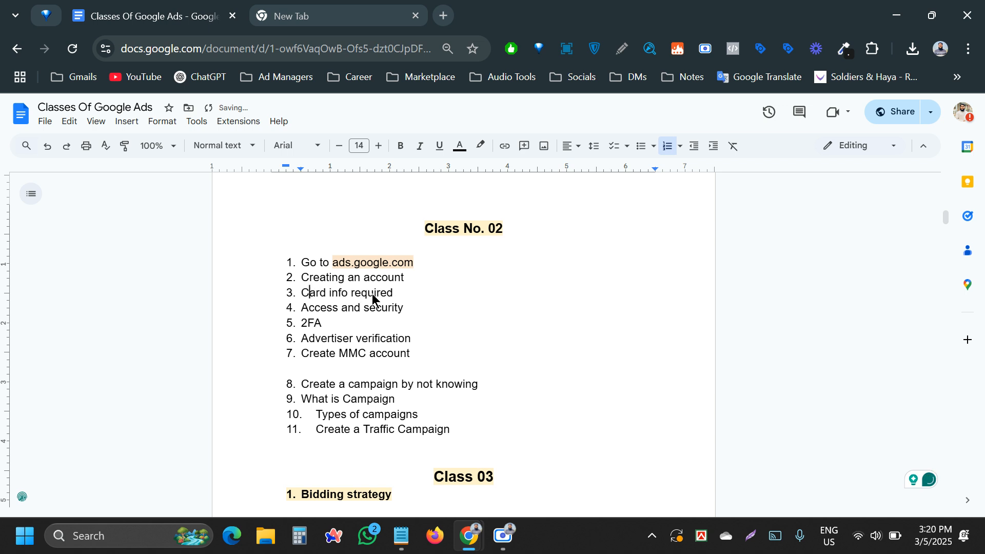
{"action": "left_click", "coordinate": [328, 323]}
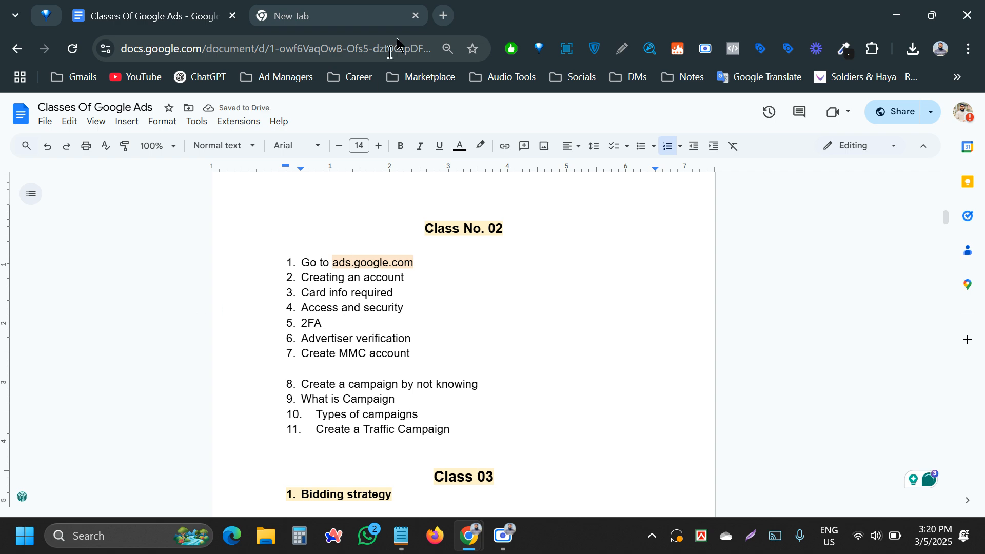
{"action": "left_click", "coordinate": [370, 7]}
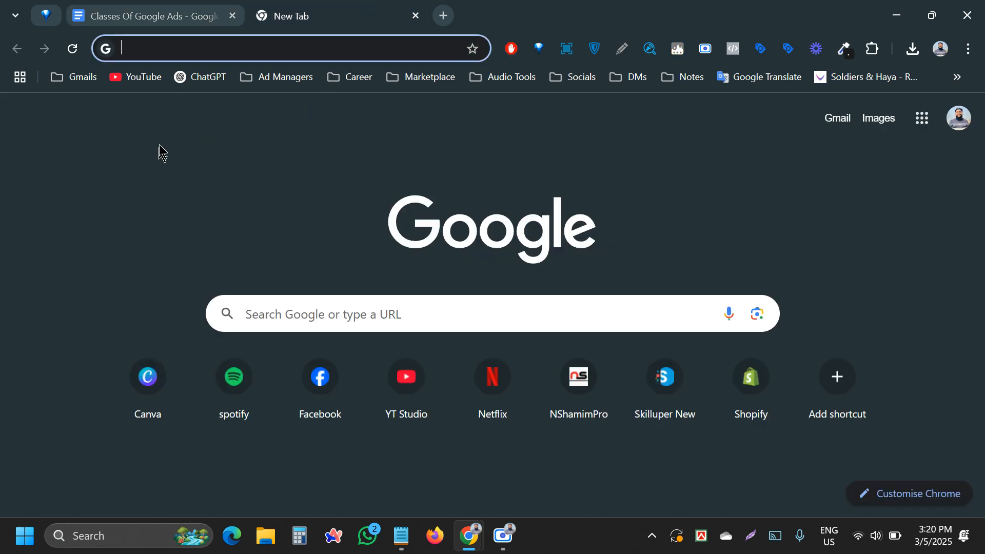
- Load 'Practice Account - Google Ads' from the Ad Managers bookmarks, showing its 12 users
{"action": "left_click", "coordinate": [296, 80]}
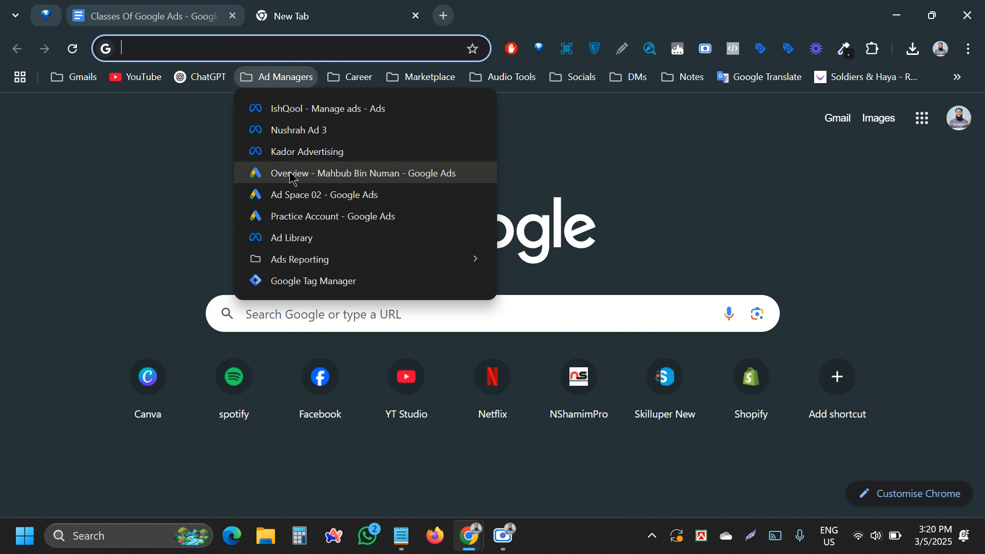
{"action": "left_click", "coordinate": [313, 220]}
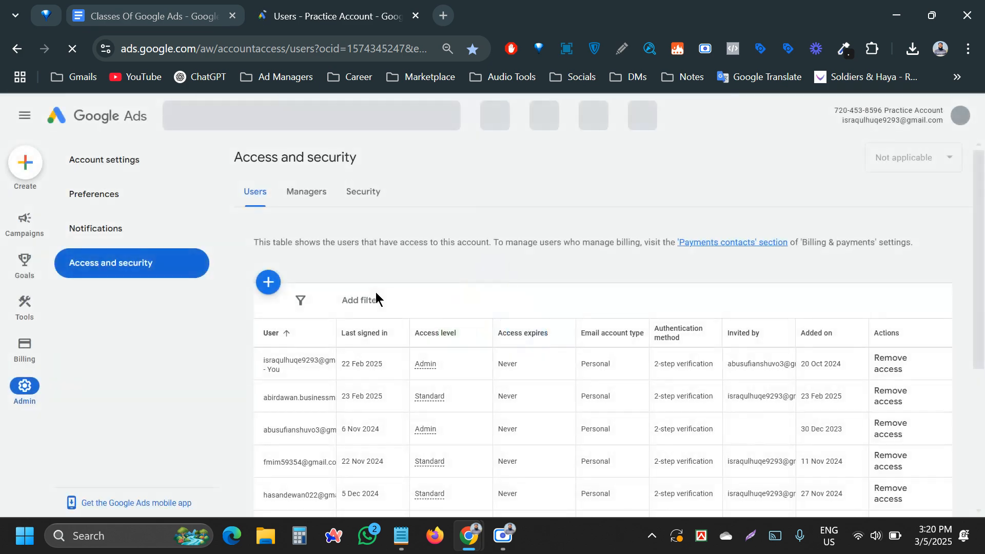
{"action": "scroll", "coordinate": [359, 333], "scroll_direction": "down", "scroll_amount": 5}
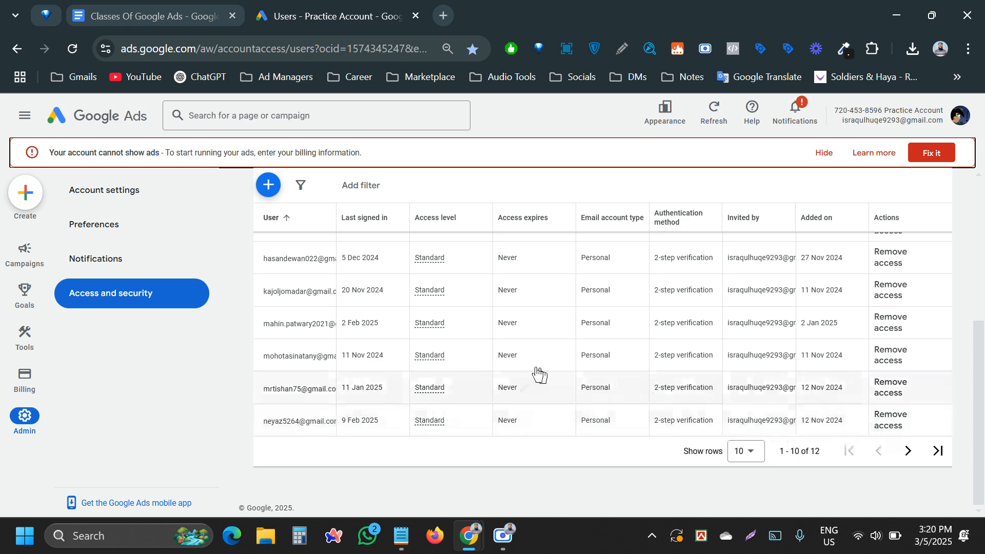
{"action": "scroll", "coordinate": [564, 375], "scroll_direction": "up", "scroll_amount": 5}
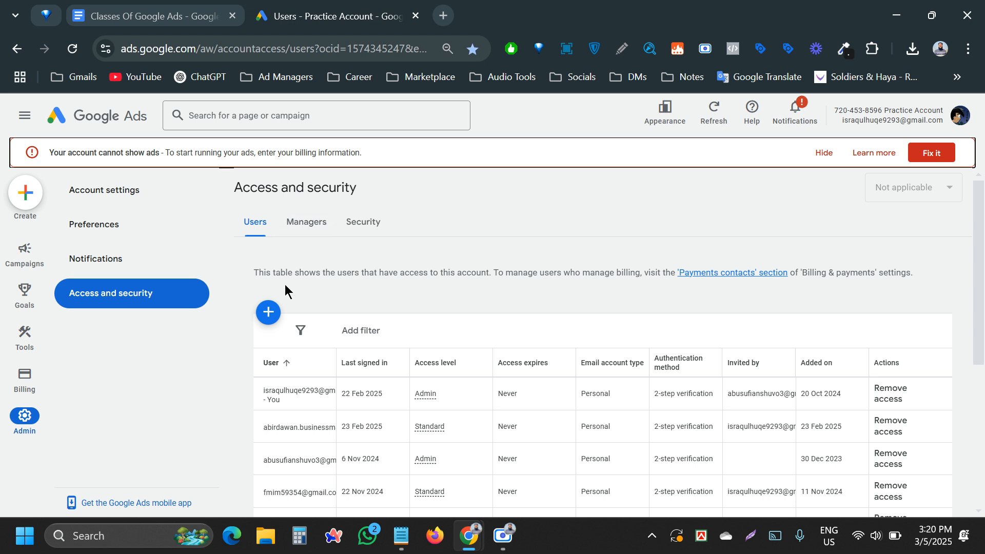
{"action": "scroll", "coordinate": [276, 307], "scroll_direction": "down", "scroll_amount": 3}
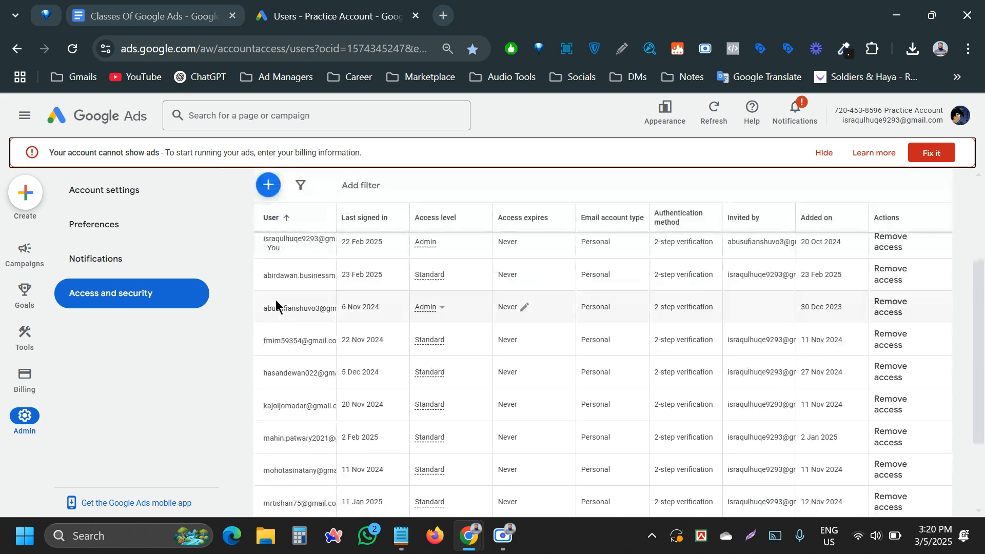
{"action": "scroll", "coordinate": [275, 296], "scroll_direction": "up", "scroll_amount": 3}
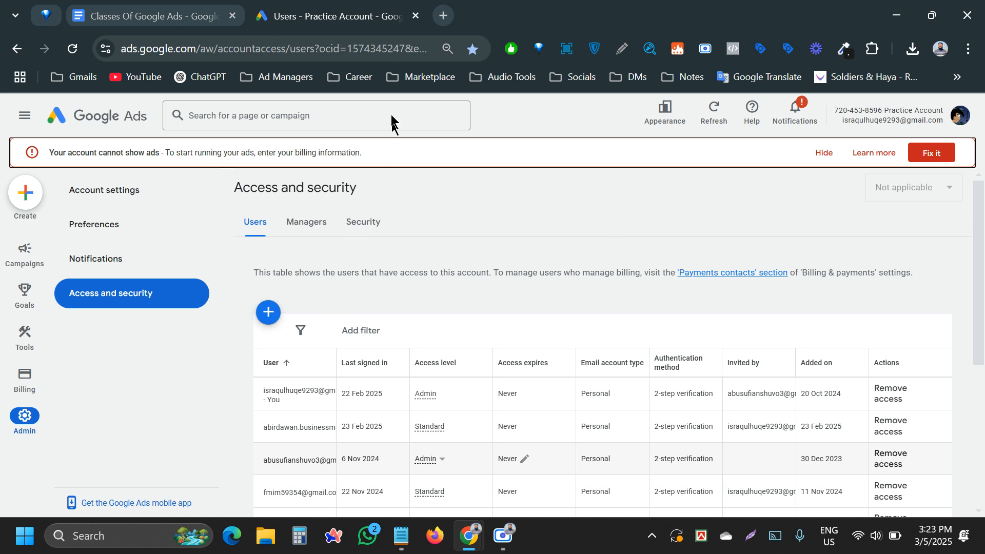
{"action": "left_click", "coordinate": [442, 14]}
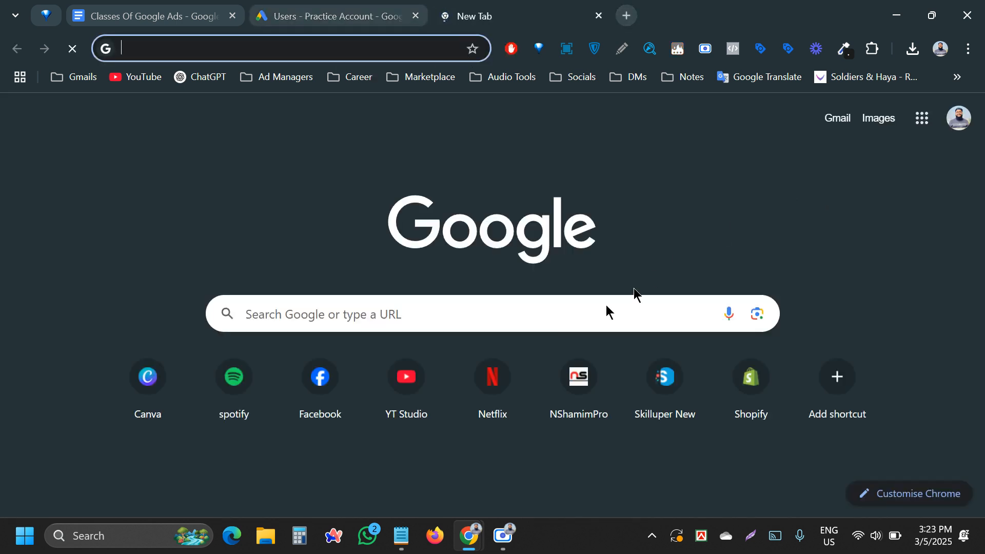
{"action": "key", "text": "ctrl+shift+Tab"}
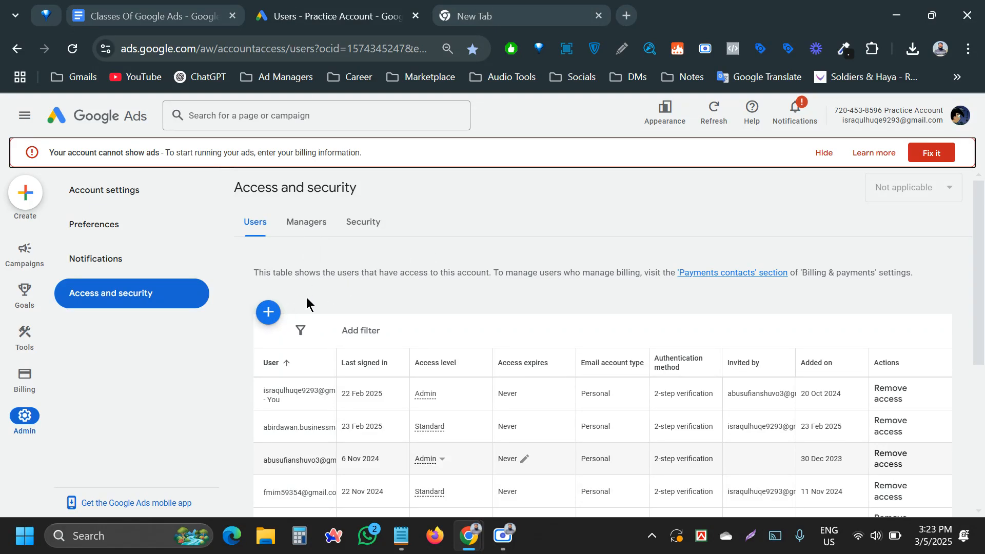
{"action": "scroll", "coordinate": [302, 297], "scroll_direction": "down", "scroll_amount": 2}
{"action": "scroll", "coordinate": [280, 292], "scroll_direction": "up", "scroll_amount": 2}
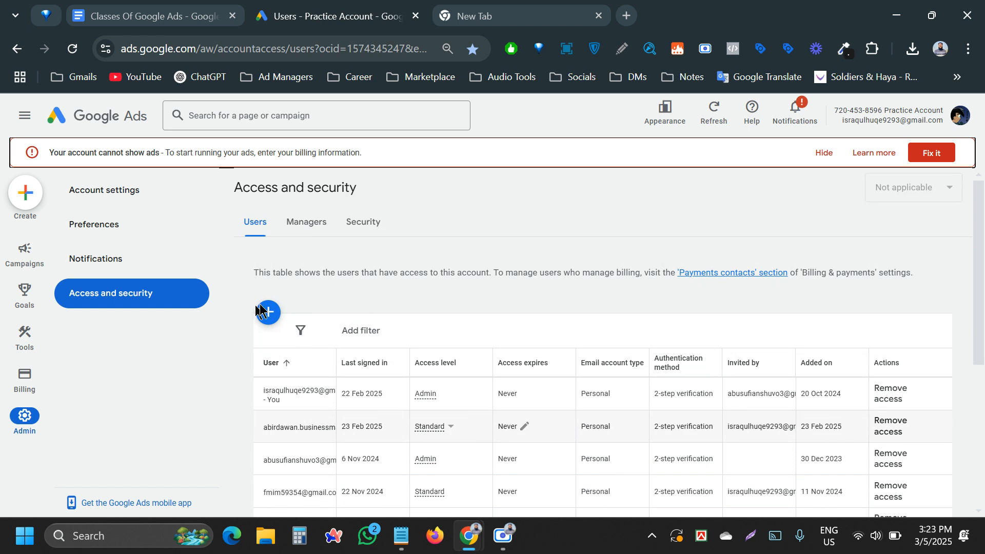
{"action": "mouse_move", "coordinate": [13, 256]}
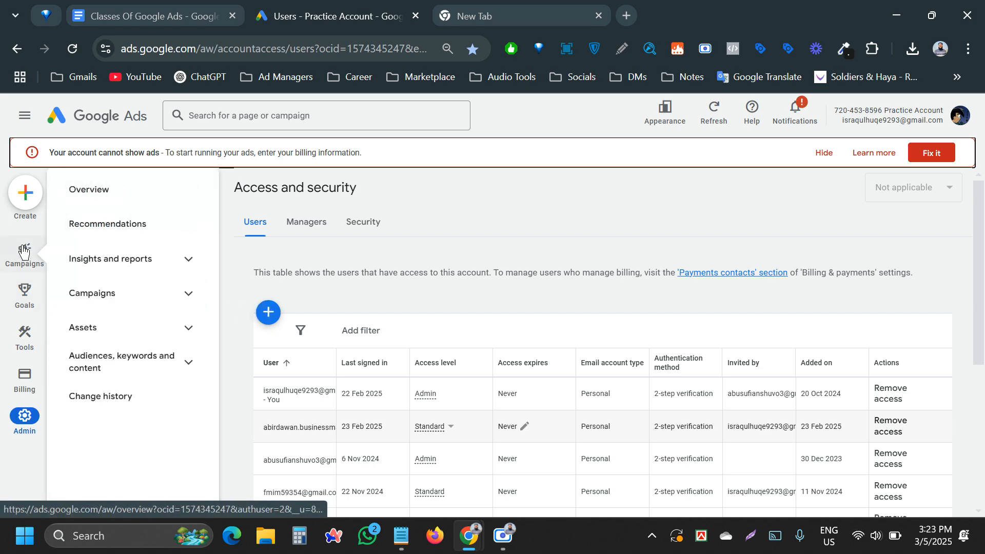
- Return to the Overview via the Google Ads logo, then open Admin account settings
{"action": "left_click", "coordinate": [79, 123]}
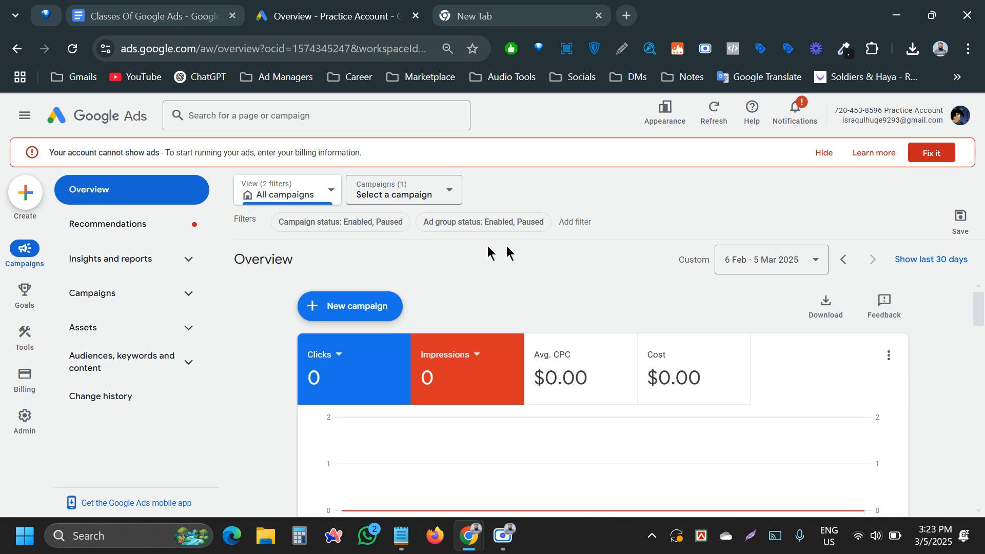
{"action": "mouse_move", "coordinate": [30, 439]}
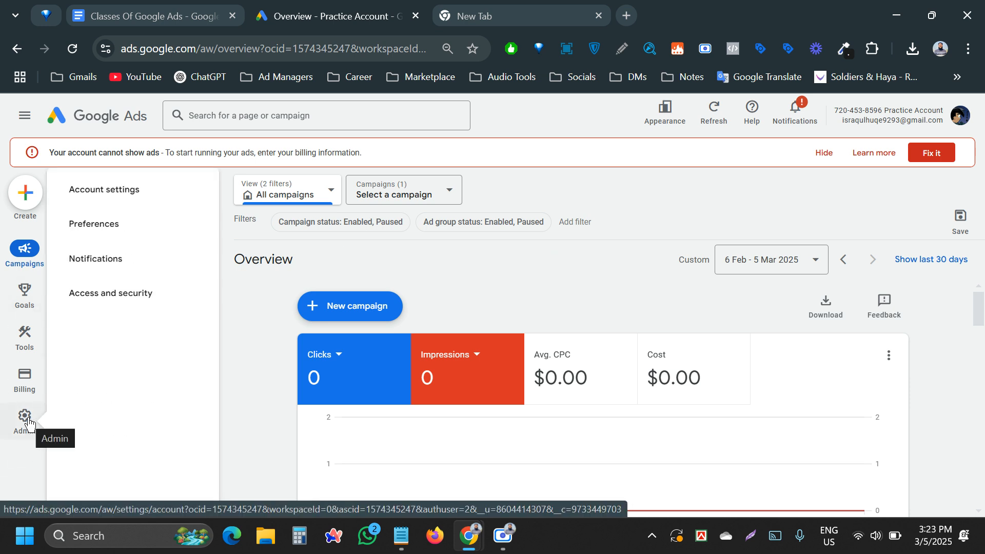
{"action": "left_click", "coordinate": [28, 423]}
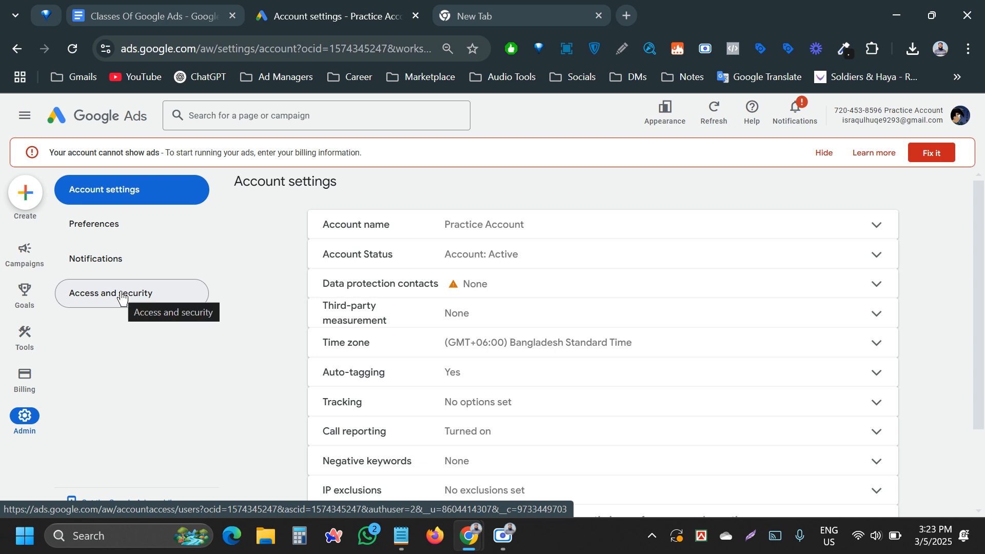
- Open Access and security and scroll the Users table listing each user's access level and inviter
{"action": "left_click", "coordinate": [121, 297]}
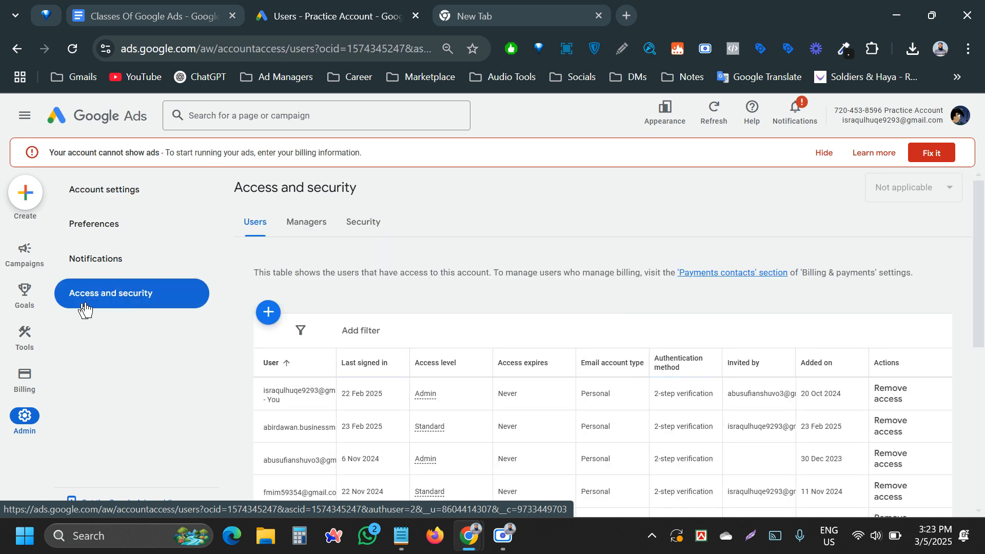
{"action": "mouse_move", "coordinate": [89, 301]}
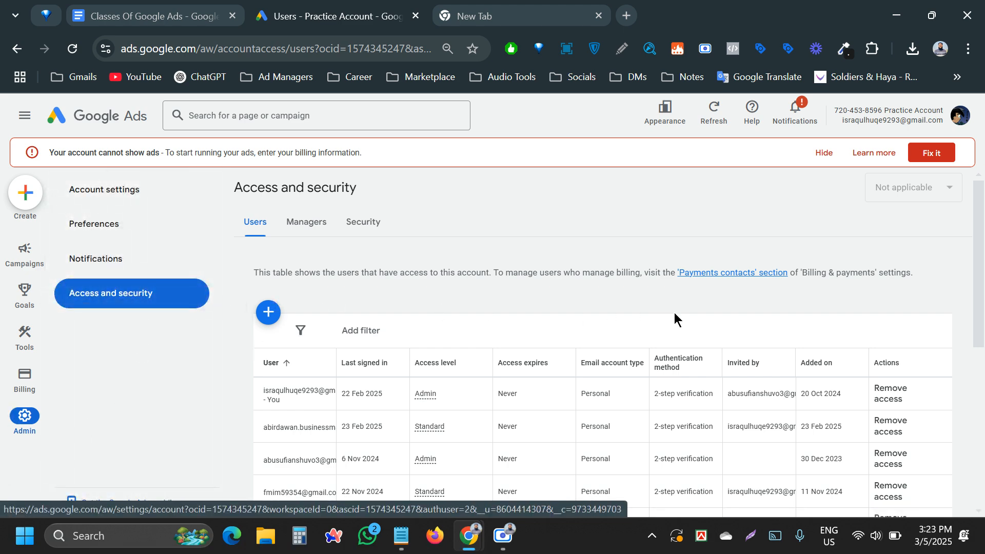
{"action": "scroll", "coordinate": [641, 336], "scroll_direction": "down", "scroll_amount": 6}
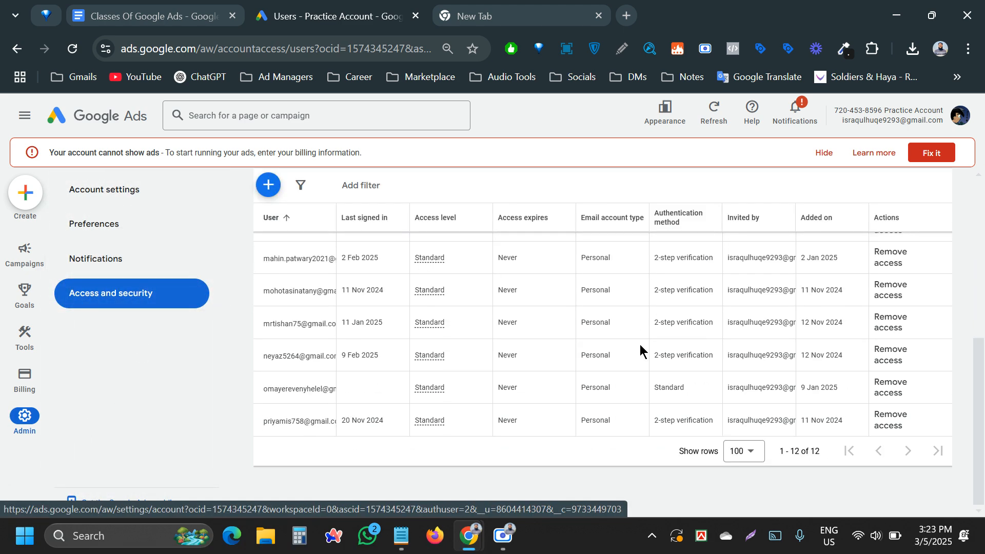
{"action": "scroll", "coordinate": [640, 352], "scroll_direction": "up", "scroll_amount": 6}
{"action": "scroll", "coordinate": [636, 343], "scroll_direction": "down", "scroll_amount": 4}
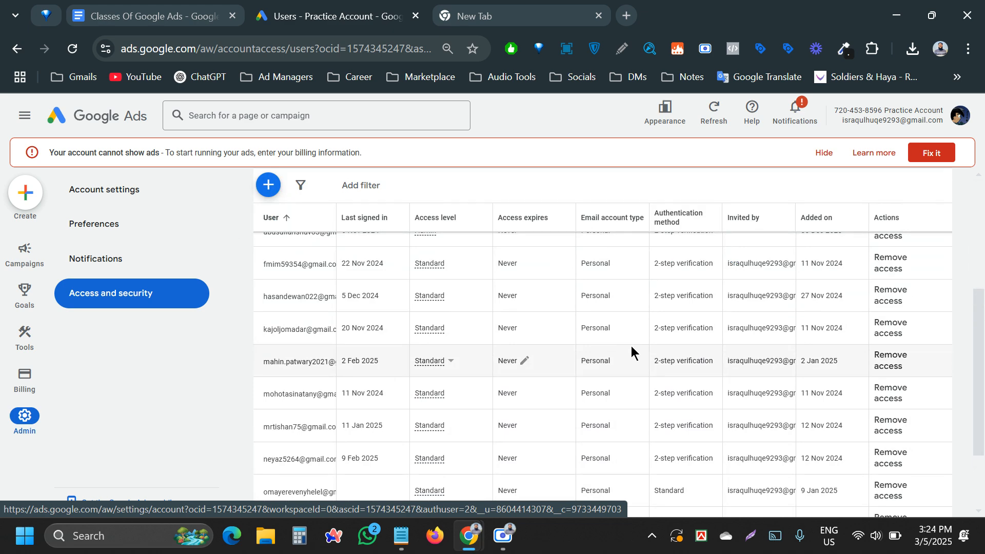
{"action": "scroll", "coordinate": [631, 346], "scroll_direction": "up", "scroll_amount": 4}
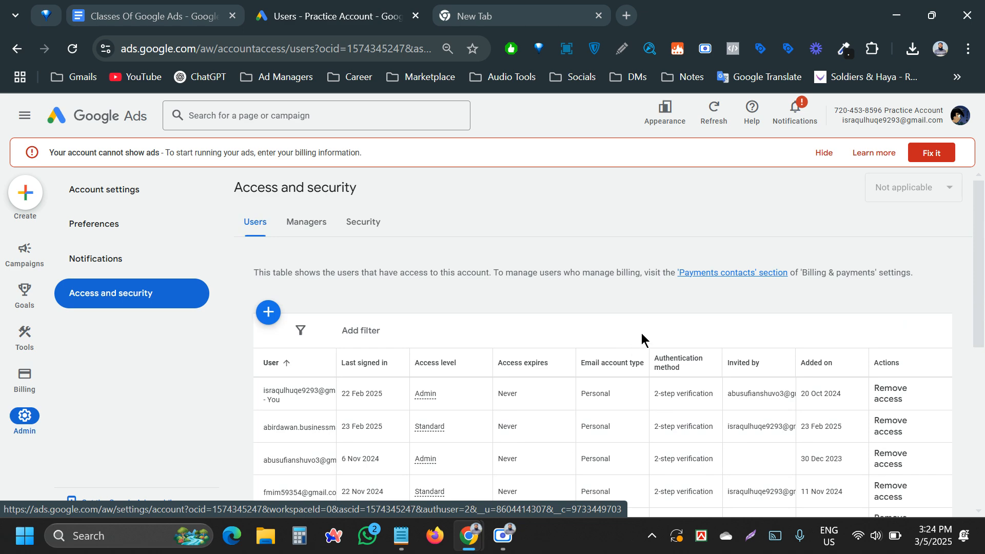
{"action": "scroll", "coordinate": [641, 336], "scroll_direction": "down", "scroll_amount": 2}
{"action": "scroll", "coordinate": [639, 334], "scroll_direction": "up", "scroll_amount": 2}
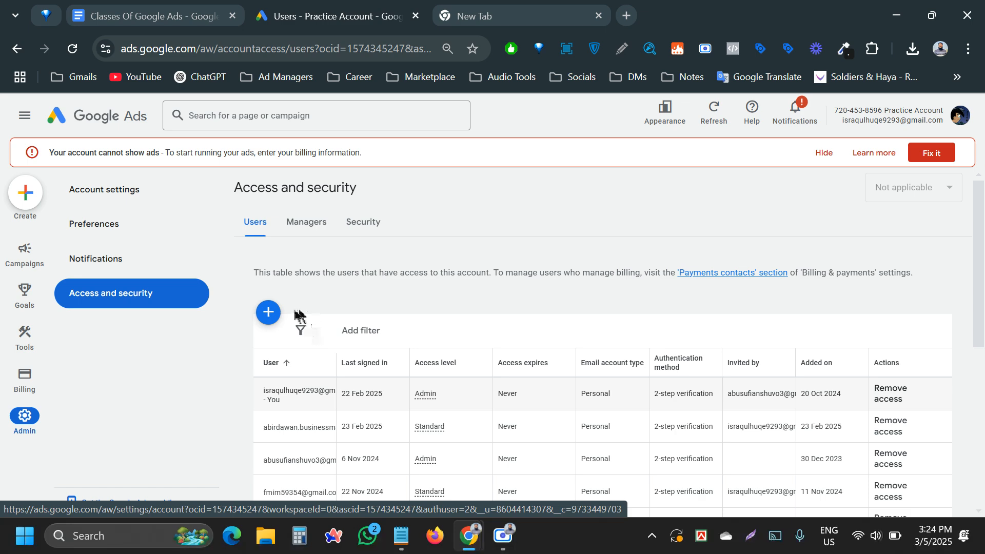
- Start a new user invite and enter the invitee's e-mail address, correcting the misspelled domain
{"action": "left_click", "coordinate": [267, 311]}
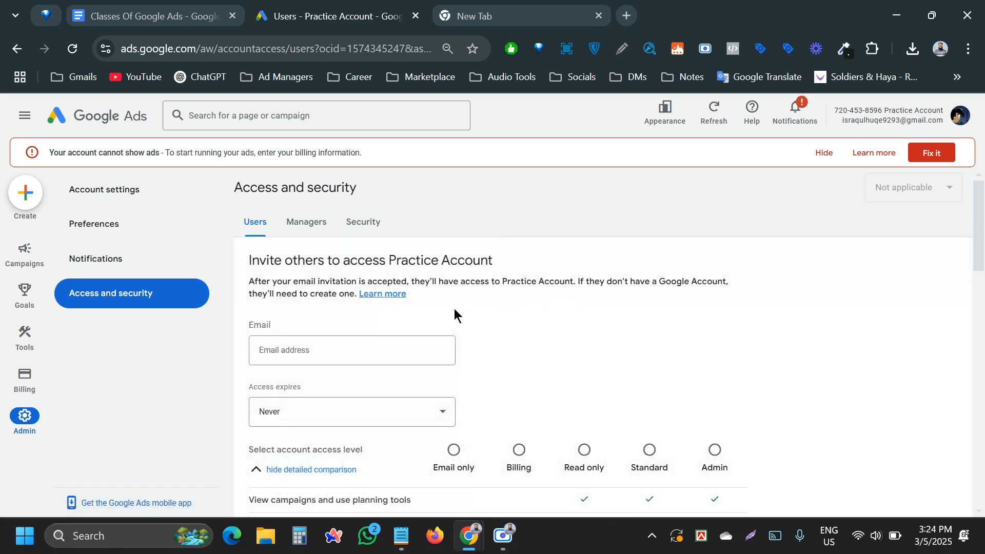
{"action": "scroll", "coordinate": [462, 310], "scroll_direction": "down", "scroll_amount": 2}
{"action": "left_click", "coordinate": [313, 271]}
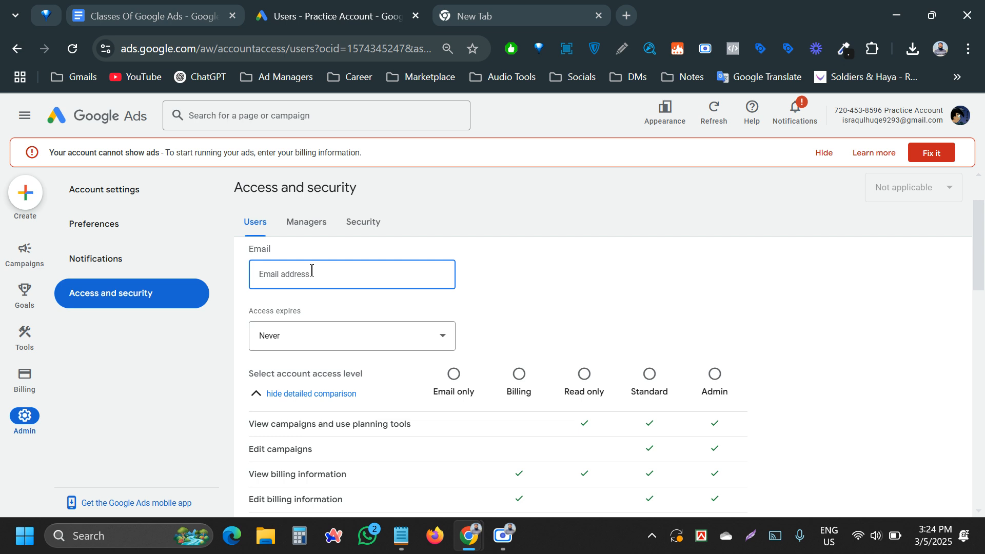
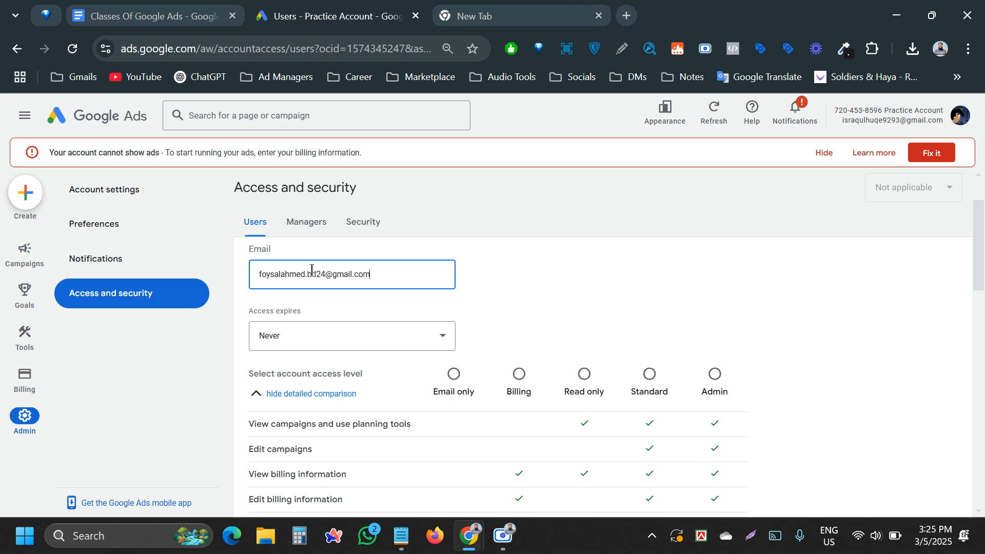
{"action": "key", "text": "ctrl+a"}
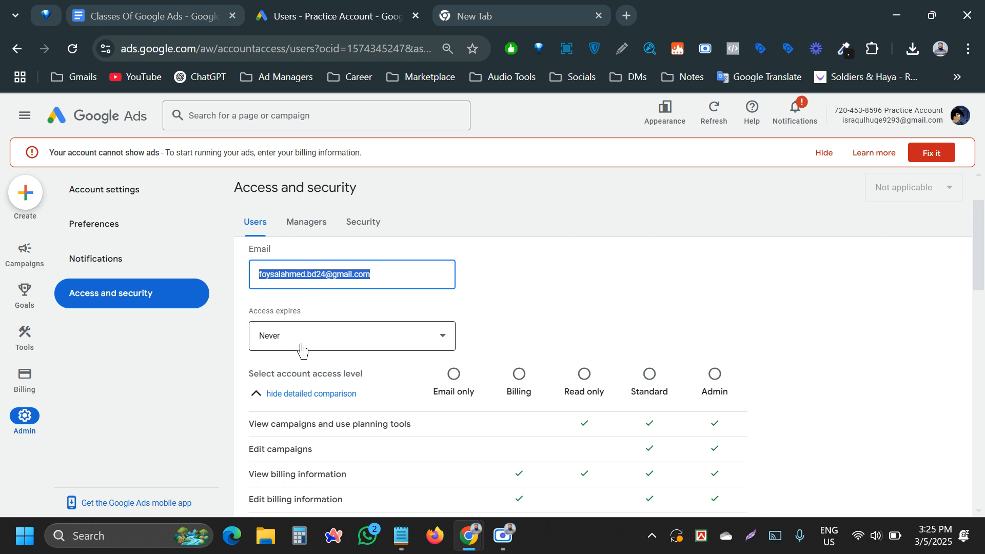
{"action": "left_click", "coordinate": [512, 311]}
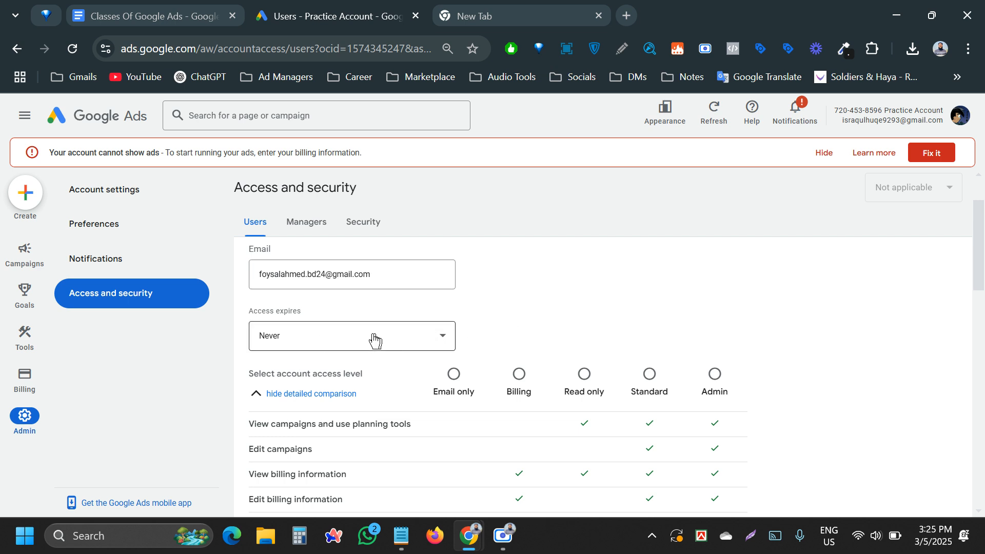
{"action": "left_click", "coordinate": [347, 346]}
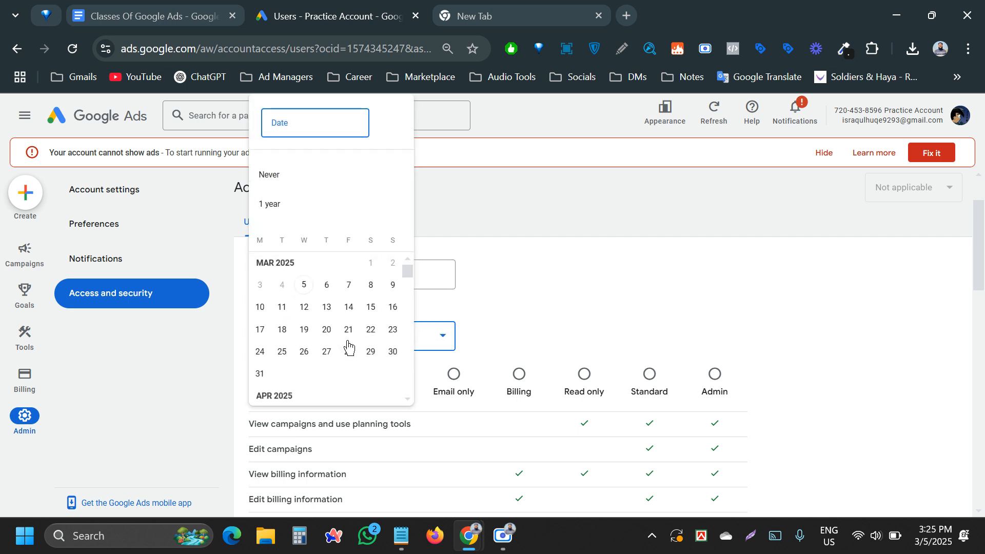
{"action": "left_click", "coordinate": [483, 282]}
{"action": "left_click", "coordinate": [404, 339]}
{"action": "left_click", "coordinate": [273, 208]}
{"action": "left_click", "coordinate": [263, 340]}
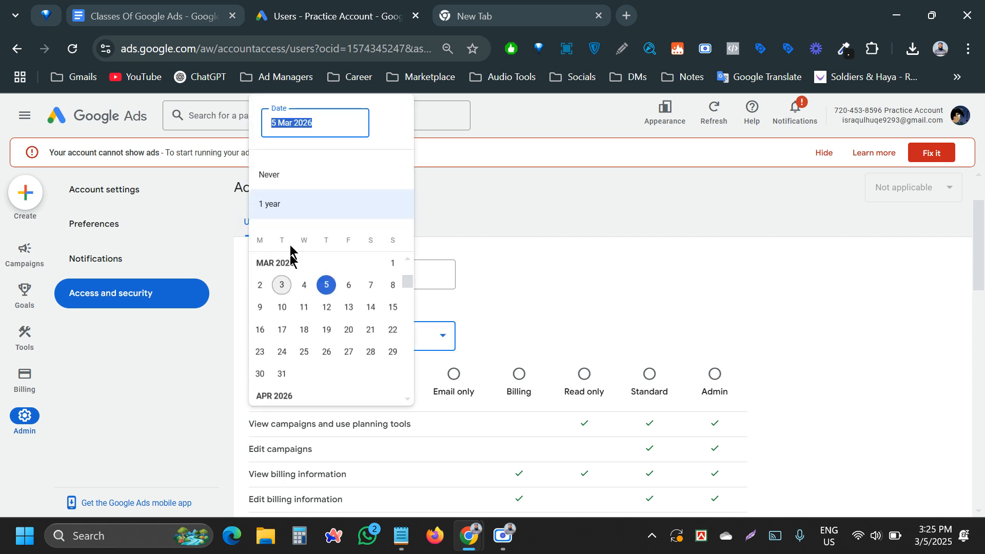
{"action": "left_click", "coordinate": [283, 176]}
{"action": "left_click", "coordinate": [269, 340]}
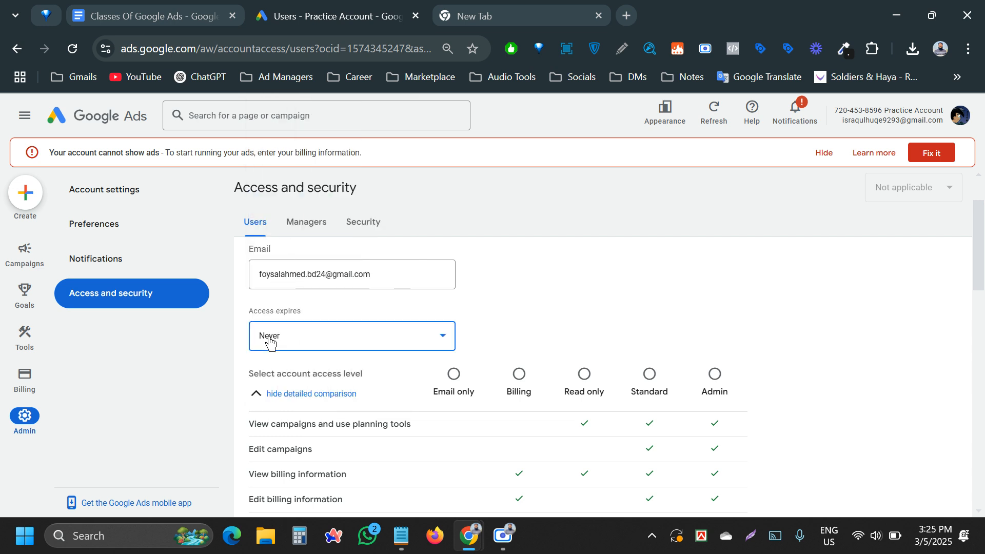
{"action": "left_click", "coordinate": [274, 208]}
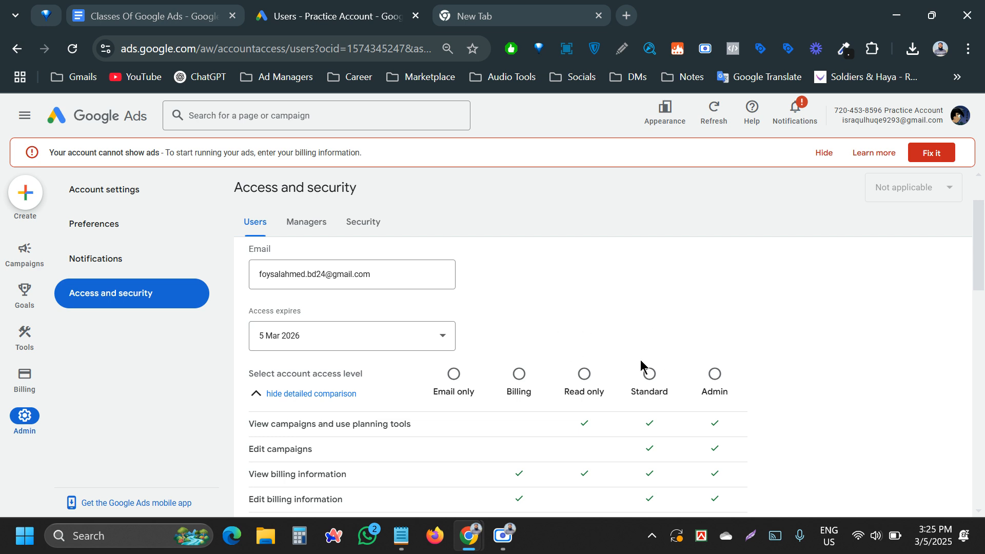
{"action": "left_click", "coordinate": [301, 340]}
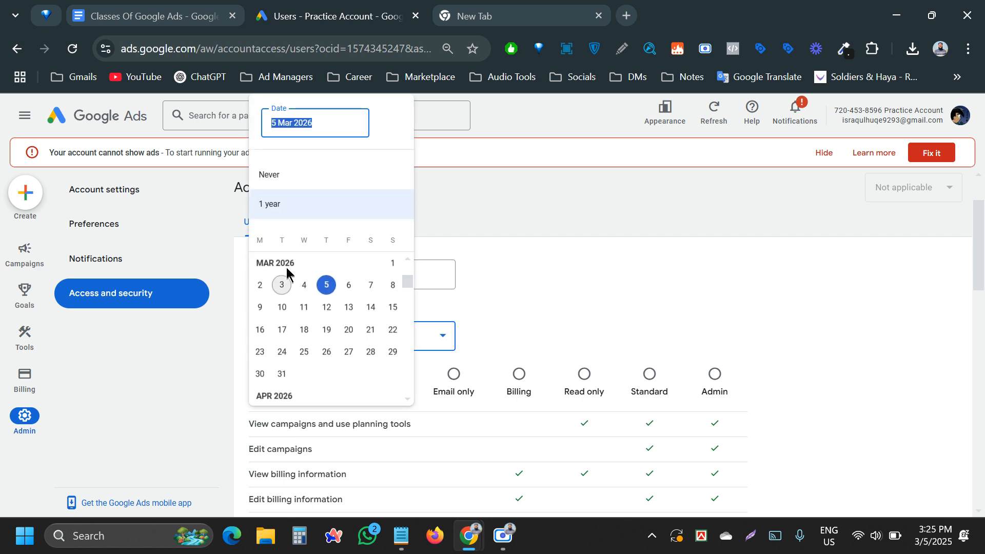
{"action": "left_click", "coordinate": [282, 177]}
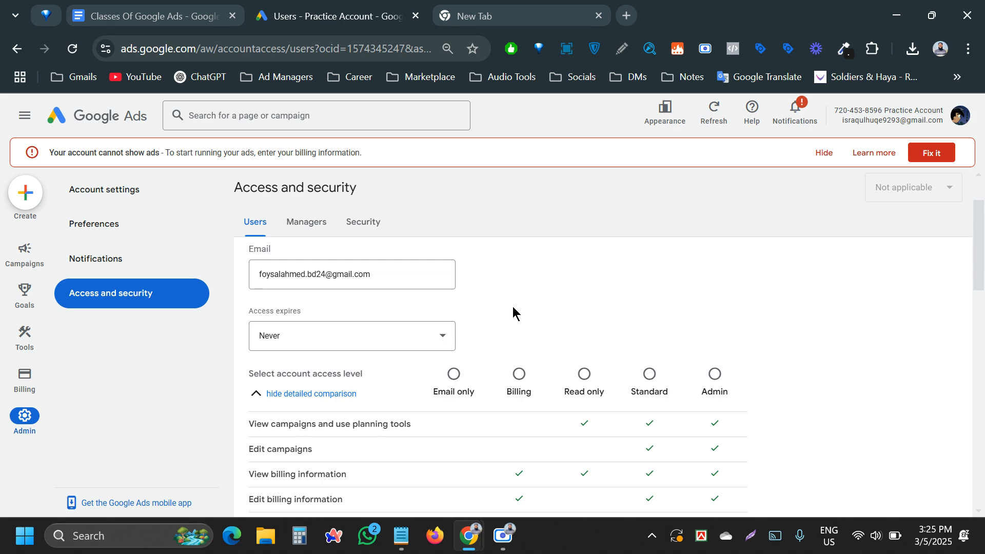
- Scroll through the access-level comparison table and select Standard access
{"action": "scroll", "coordinate": [512, 306], "scroll_direction": "down", "scroll_amount": 1}
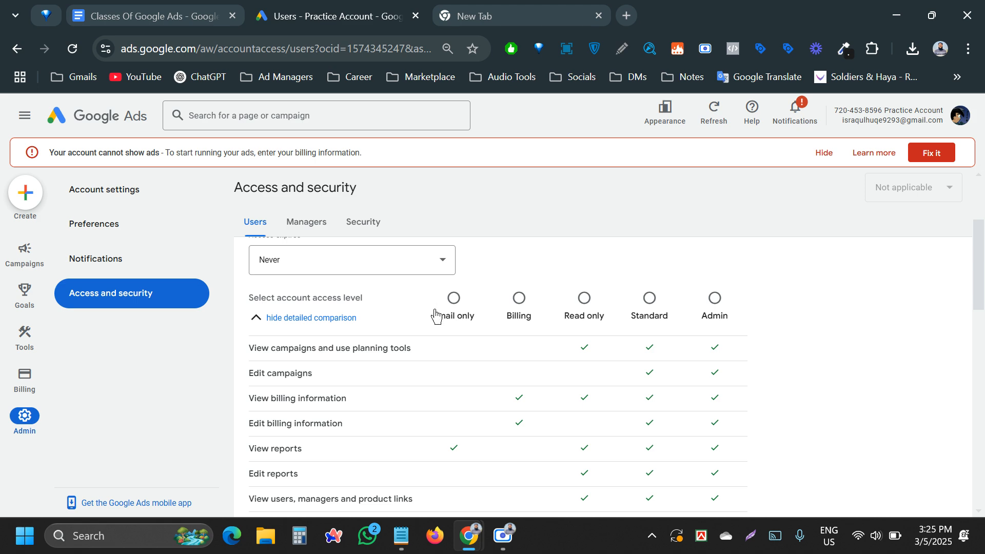
{"action": "scroll", "coordinate": [436, 313], "scroll_direction": "down", "scroll_amount": 1}
{"action": "scroll", "coordinate": [569, 390], "scroll_direction": "down", "scroll_amount": 2}
{"action": "scroll", "coordinate": [645, 379], "scroll_direction": "up", "scroll_amount": 5}
{"action": "scroll", "coordinate": [560, 382], "scroll_direction": "down", "scroll_amount": 3}
{"action": "scroll", "coordinate": [560, 382], "scroll_direction": "up", "scroll_amount": 3}
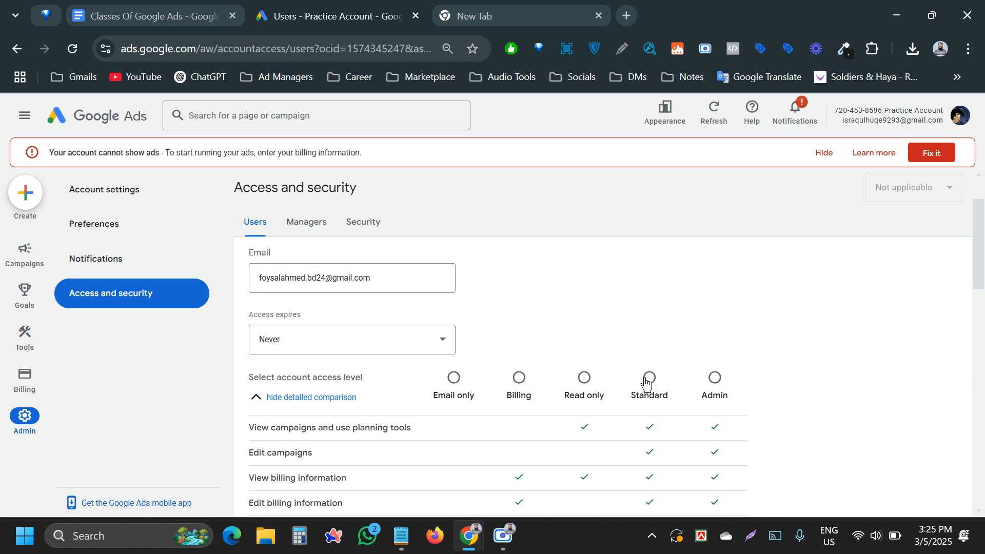
{"action": "scroll", "coordinate": [680, 376], "scroll_direction": "down", "scroll_amount": 2}
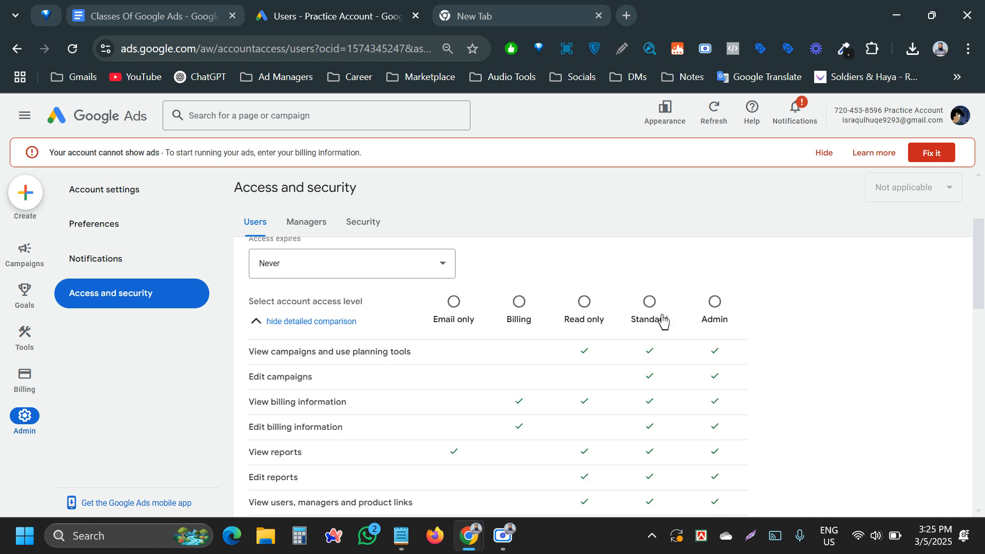
{"action": "scroll", "coordinate": [638, 299], "scroll_direction": "down", "scroll_amount": 1}
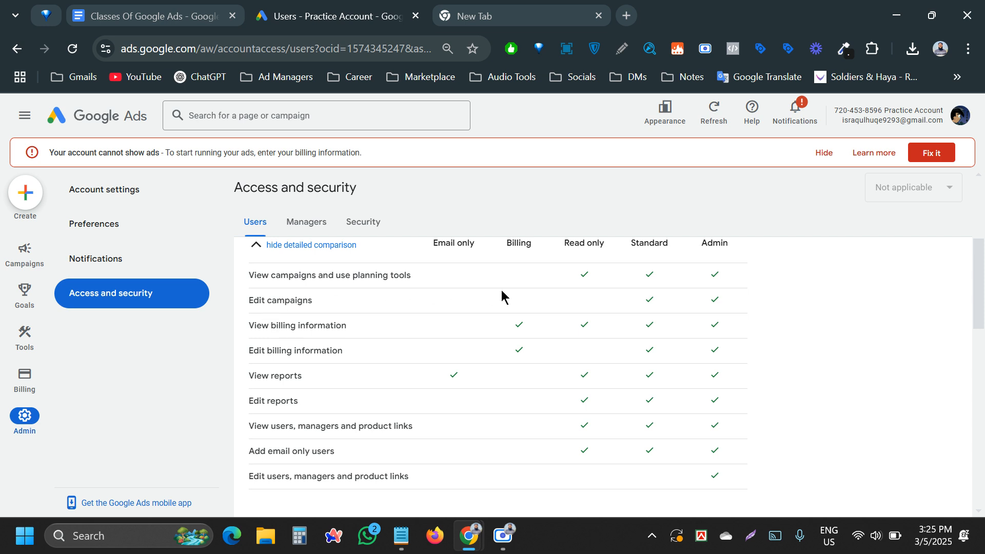
{"action": "scroll", "coordinate": [590, 302], "scroll_direction": "up", "scroll_amount": 3}
{"action": "left_click", "coordinate": [650, 380]}
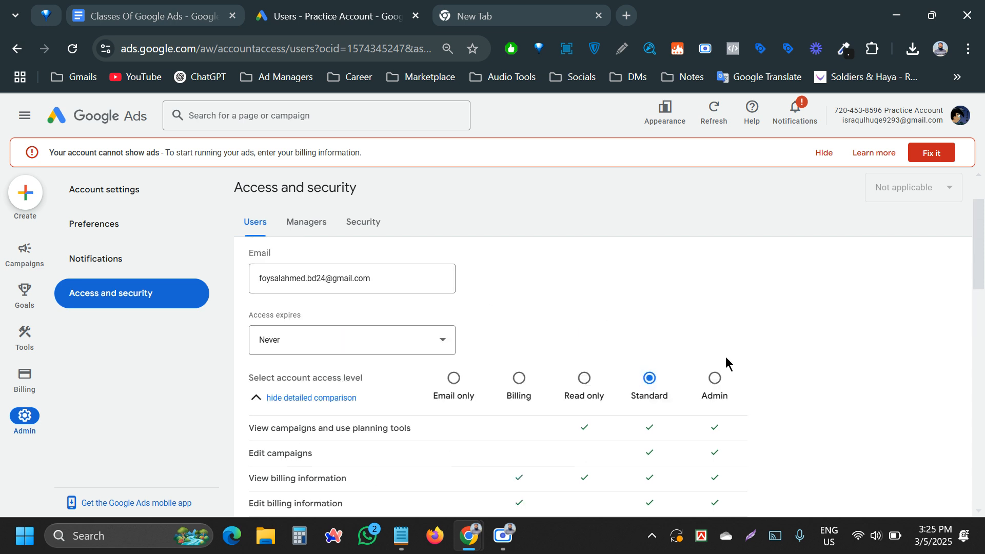
- Try Read only access against the permissions table, then switch back to Standard
{"action": "scroll", "coordinate": [754, 362], "scroll_direction": "down", "scroll_amount": 2}
{"action": "left_click", "coordinate": [585, 303]}
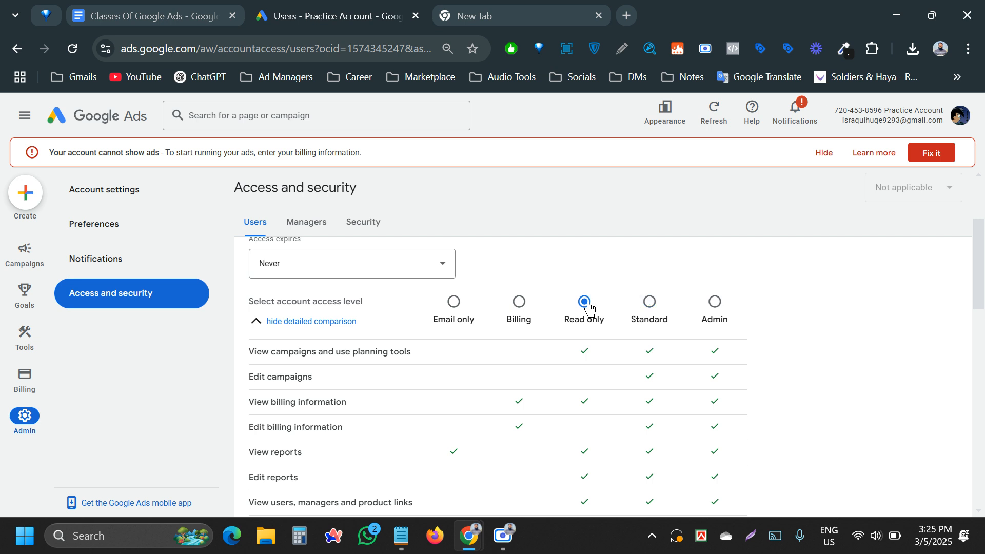
{"action": "scroll", "coordinate": [440, 315], "scroll_direction": "down", "scroll_amount": 2}
{"action": "left_click_drag", "start_coordinate": [248, 288], "coordinate": [462, 437]}
{"action": "left_click", "coordinate": [847, 326]}
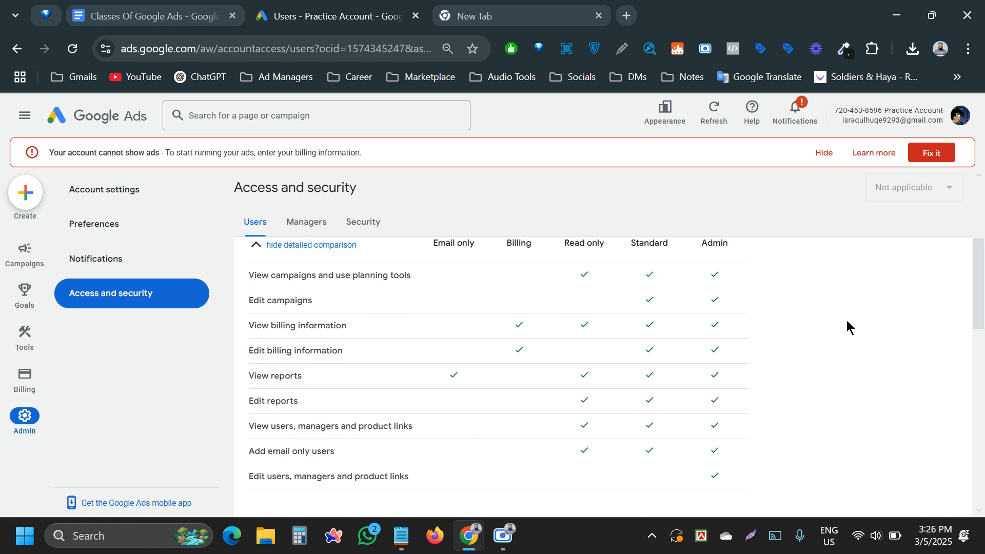
{"action": "scroll", "coordinate": [847, 327], "scroll_direction": "up", "scroll_amount": 2}
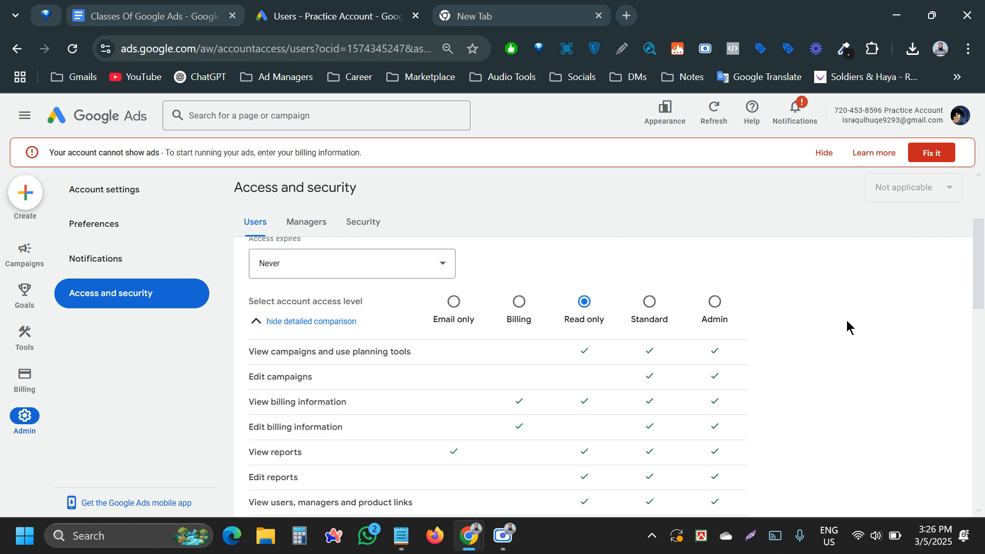
{"action": "left_click", "coordinate": [649, 302]}
- Compare the Edit users, managers and product links permission, try Admin, and settle on Standard
{"action": "scroll", "coordinate": [576, 356], "scroll_direction": "down", "scroll_amount": 6}
{"action": "scroll", "coordinate": [574, 357], "scroll_direction": "up", "scroll_amount": 3}
{"action": "scroll", "coordinate": [661, 364], "scroll_direction": "up", "scroll_amount": 3}
{"action": "scroll", "coordinate": [636, 372], "scroll_direction": "down", "scroll_amount": 3}
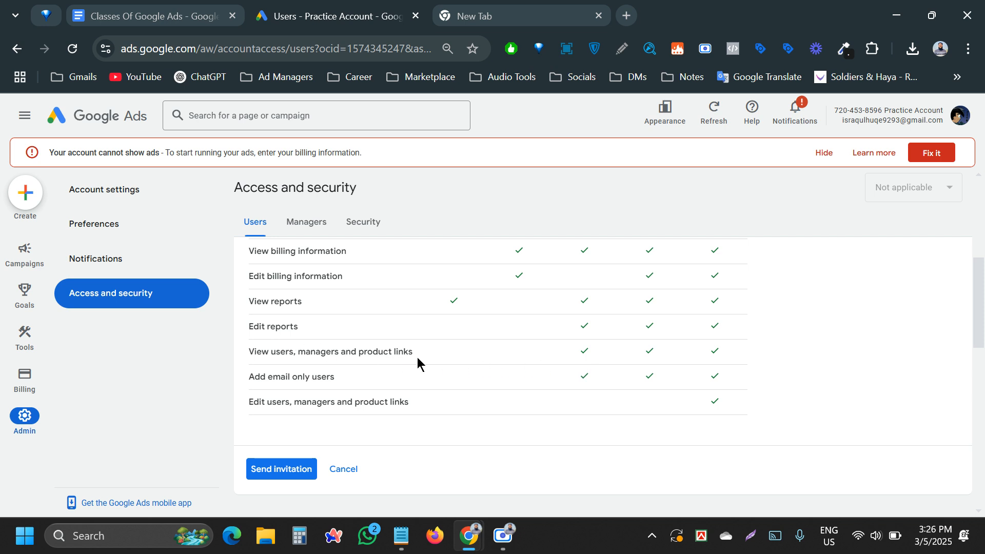
{"action": "scroll", "coordinate": [417, 356], "scroll_direction": "up", "scroll_amount": 1}
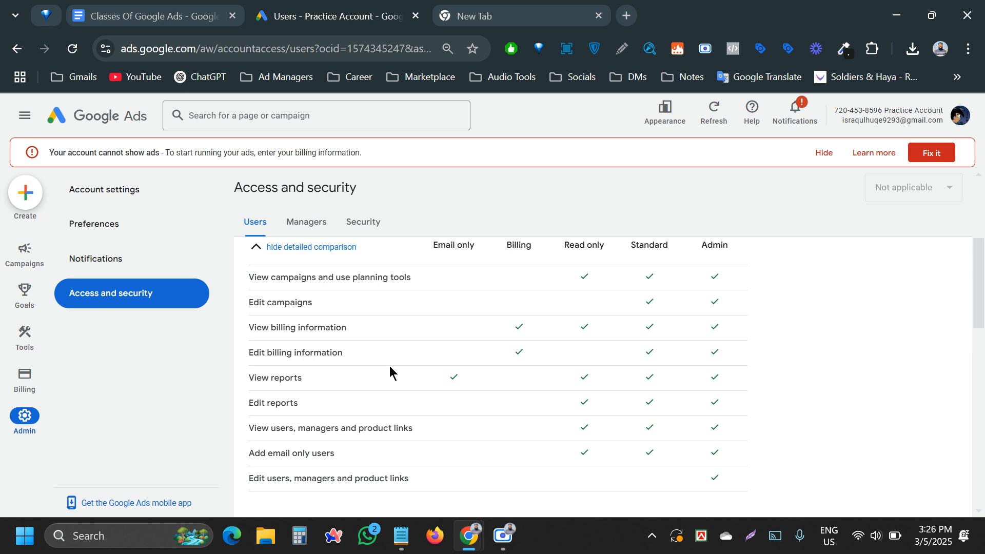
{"action": "scroll", "coordinate": [391, 371], "scroll_direction": "down", "scroll_amount": 1}
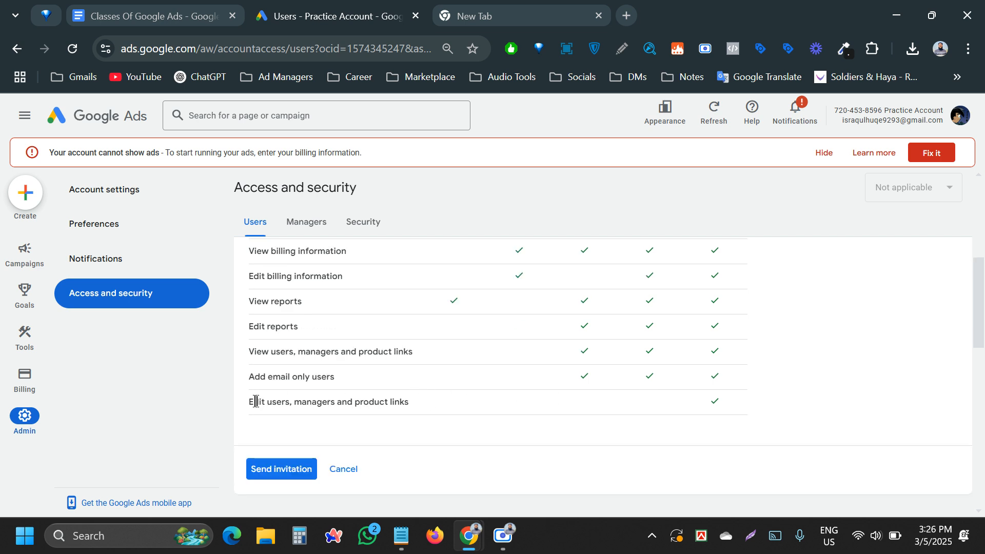
{"action": "left_click_drag", "start_coordinate": [249, 402], "coordinate": [428, 406]}
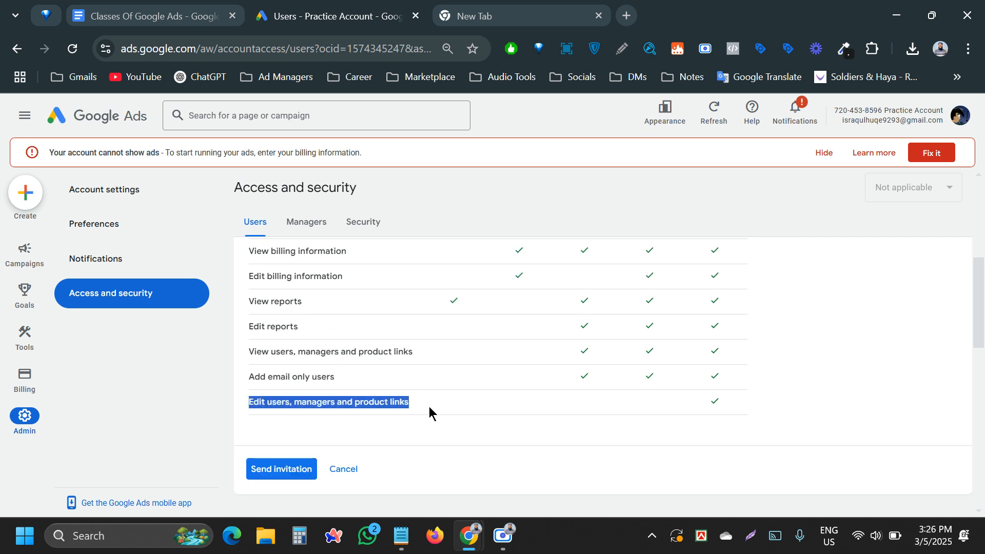
{"action": "left_click", "coordinate": [375, 396]}
{"action": "scroll", "coordinate": [508, 402], "scroll_direction": "up", "scroll_amount": 3}
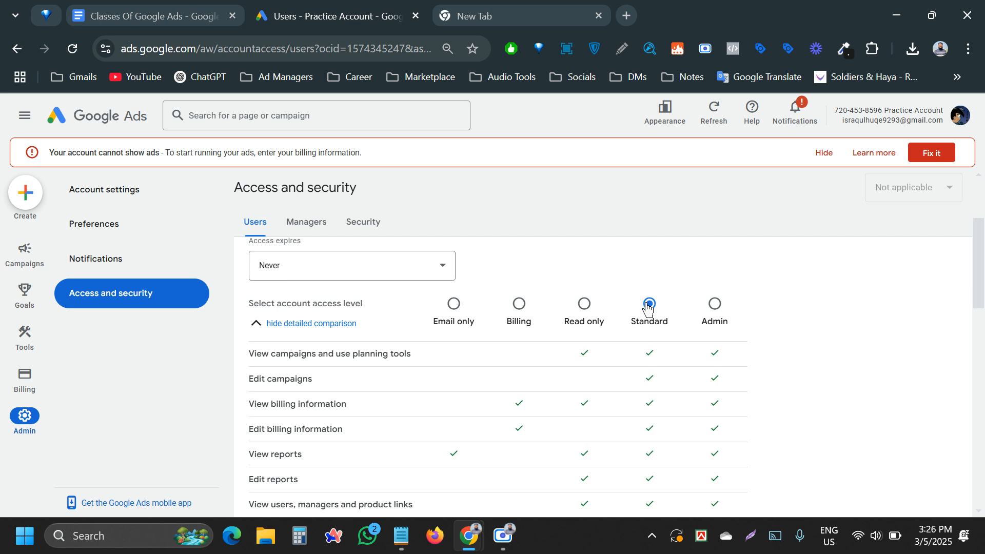
{"action": "scroll", "coordinate": [640, 307], "scroll_direction": "up", "scroll_amount": 1}
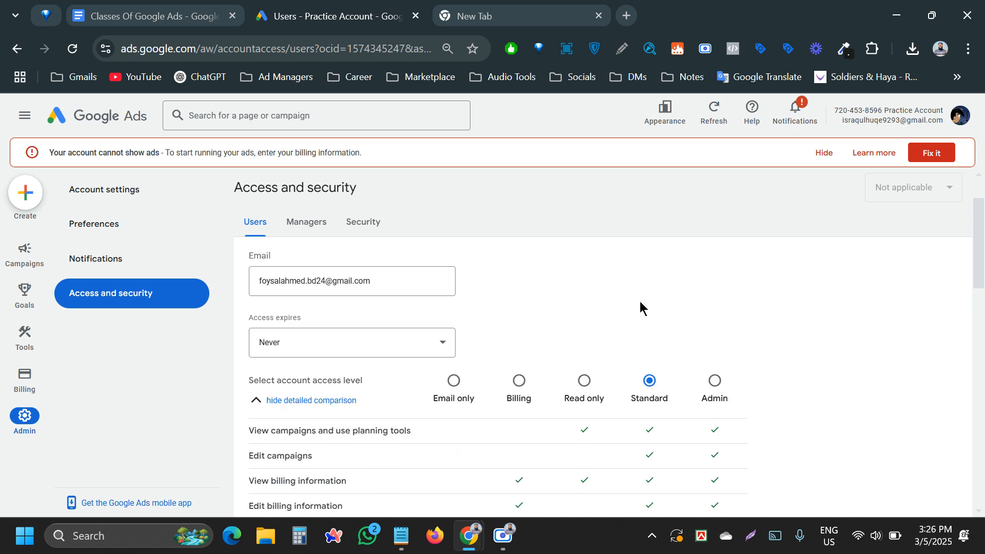
{"action": "left_click", "coordinate": [712, 382]}
{"action": "scroll", "coordinate": [650, 343], "scroll_direction": "down", "scroll_amount": 2}
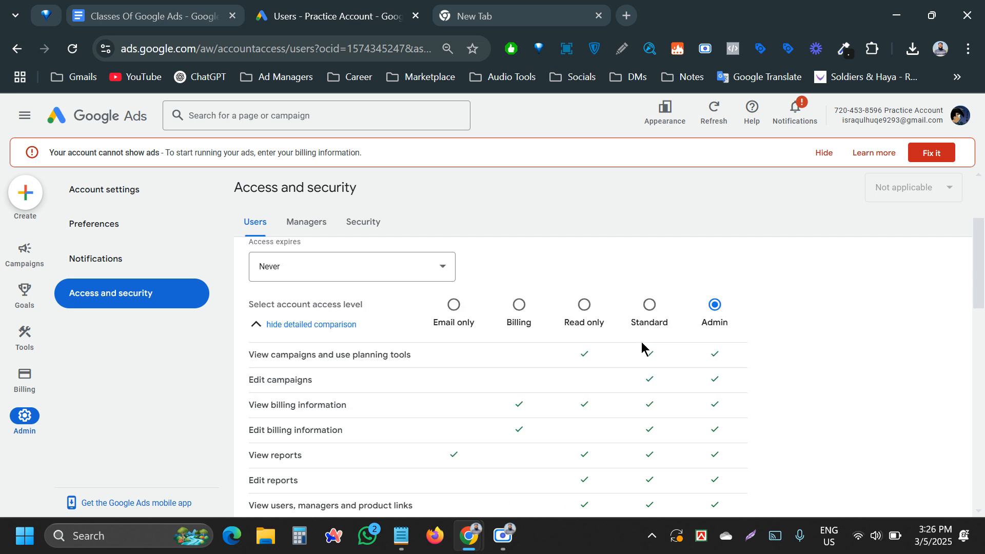
{"action": "left_click", "coordinate": [647, 307]}
{"action": "scroll", "coordinate": [624, 269], "scroll_direction": "down", "scroll_amount": 5}
- Submit the invitation and confirm your identity in the 'Confirm it's you' dialog
{"action": "left_click", "coordinate": [279, 393]}
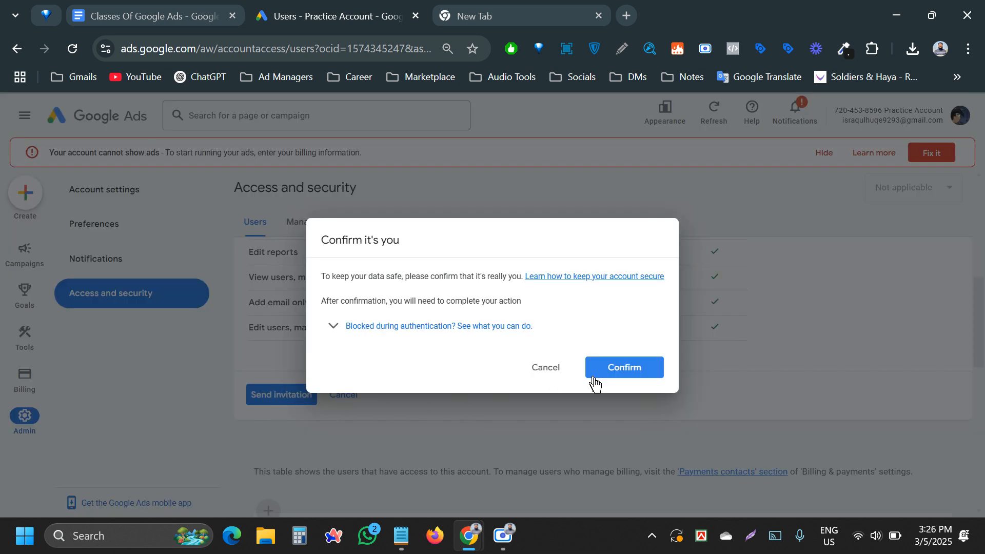
{"action": "left_click", "coordinate": [616, 371]}
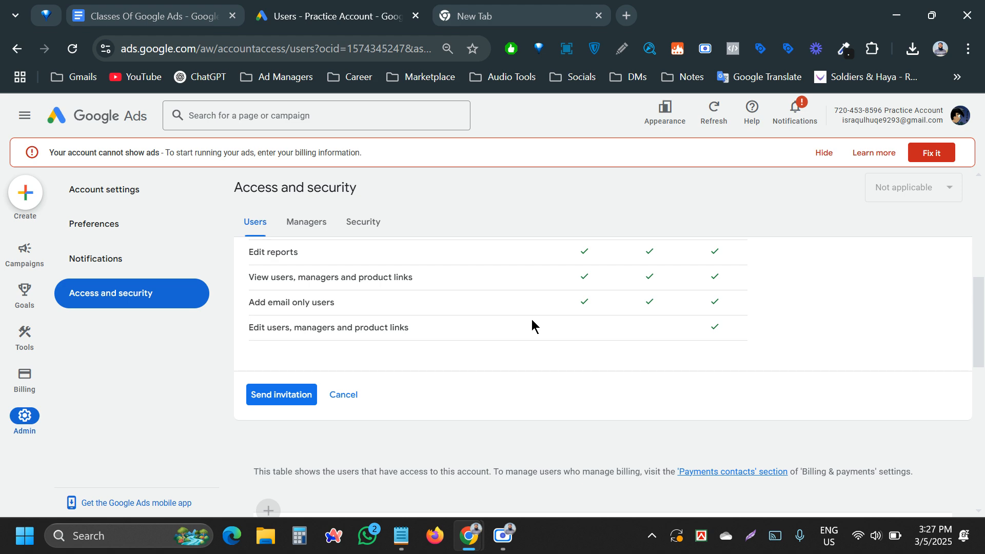
- Send the Standard-access invitation from the bottom of the invite form
{"action": "scroll", "coordinate": [490, 272], "scroll_direction": "up", "scroll_amount": 7}
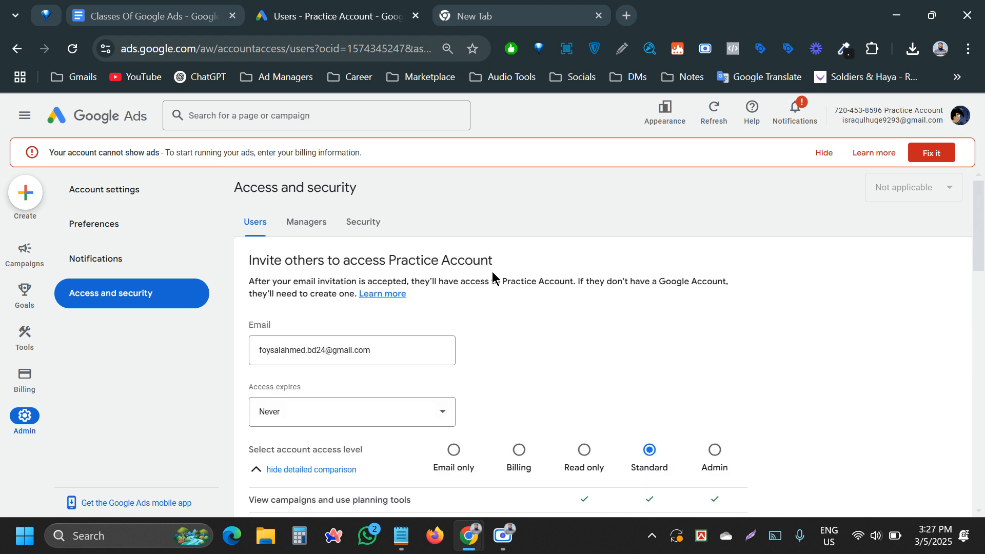
{"action": "scroll", "coordinate": [527, 284], "scroll_direction": "down", "scroll_amount": 7}
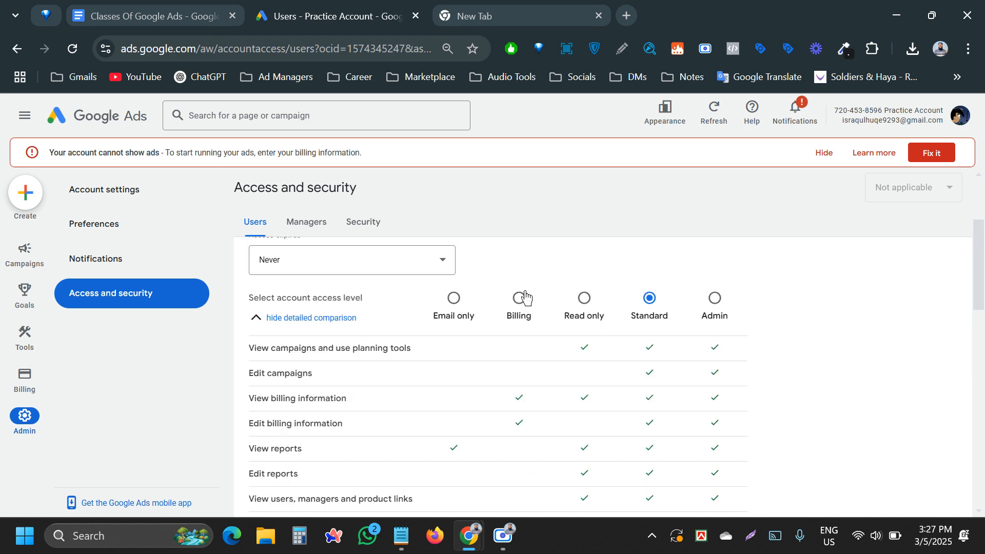
{"action": "left_click", "coordinate": [300, 312]}
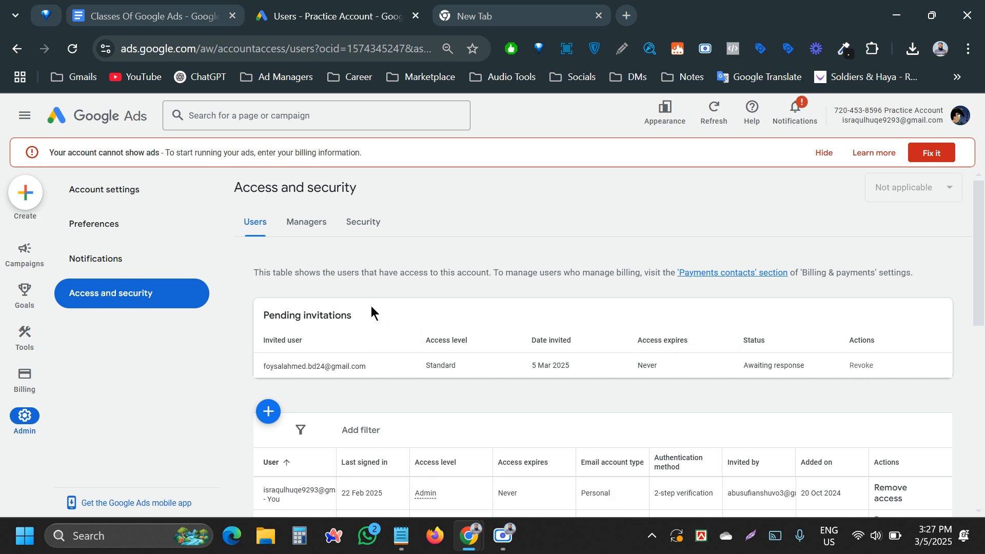
- View the linked manager accounts, then return to the Classes Of Google Ads document
{"action": "left_click", "coordinate": [311, 224]}
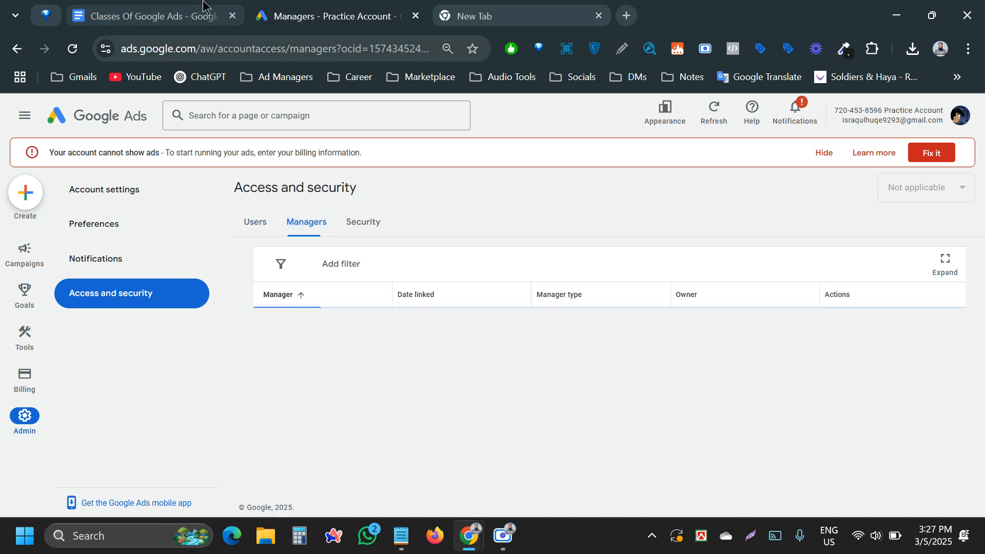
{"action": "left_click", "coordinate": [194, 10]}
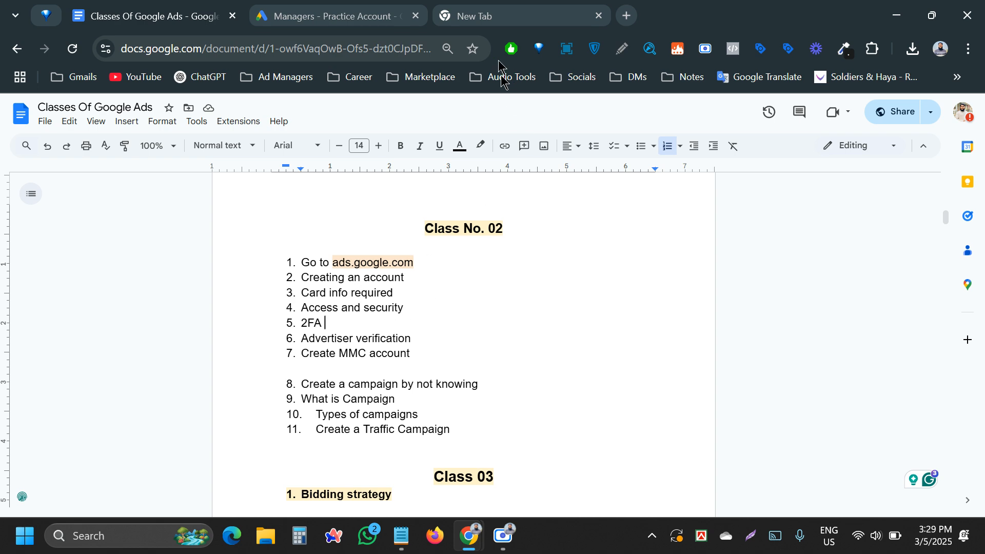
- In a new tab, search Google for 'google mcc account create'
{"action": "left_click", "coordinate": [479, 13]}
{"action": "left_click", "coordinate": [249, 313]}
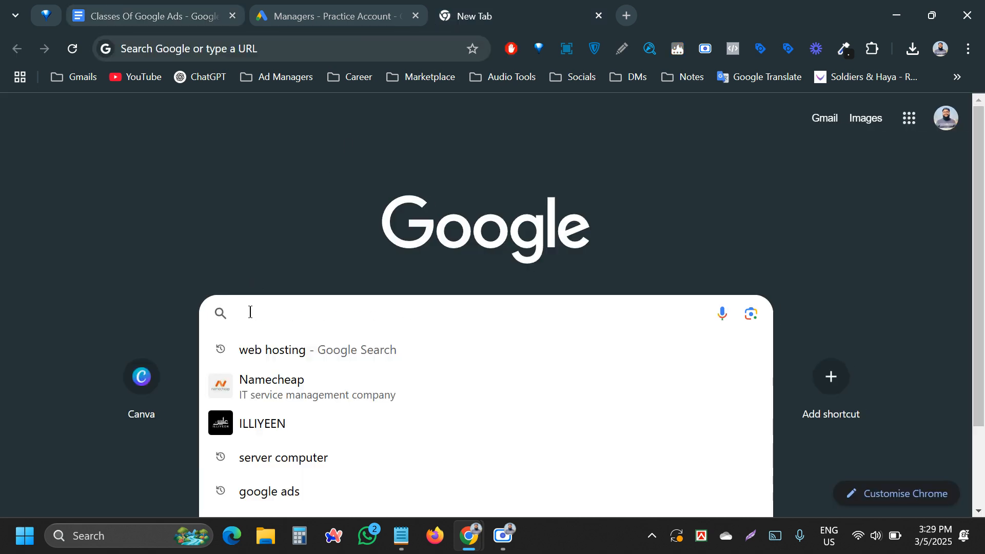
{"action": "type", "text": "google "}
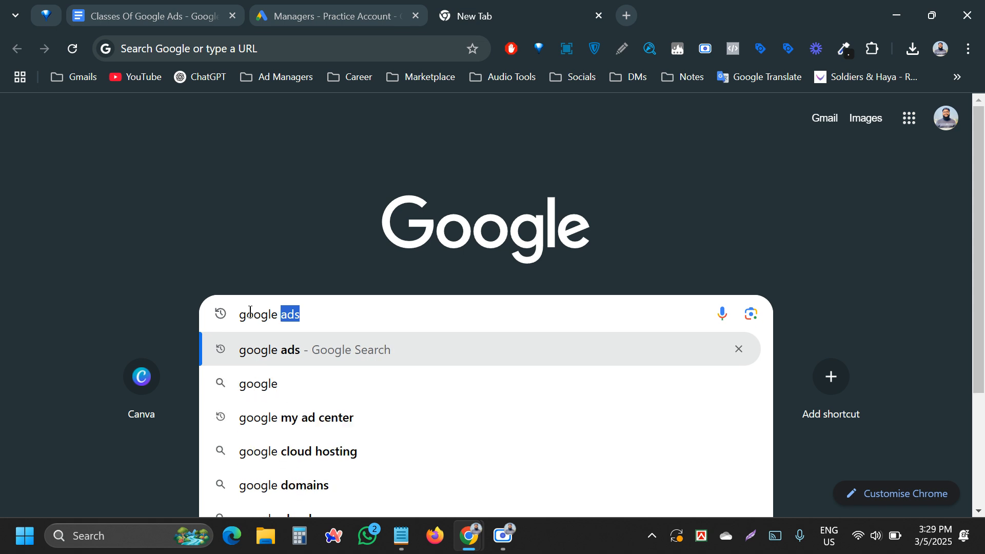
{"action": "type", "text": "mcc a"}
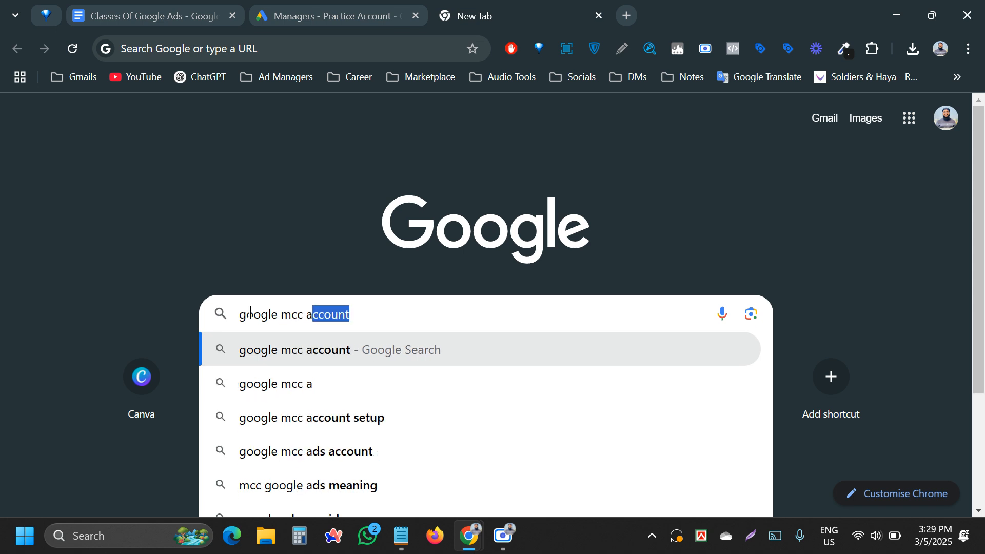
{"action": "key", "text": "Delete"}
{"action": "key", "text": "Return"}
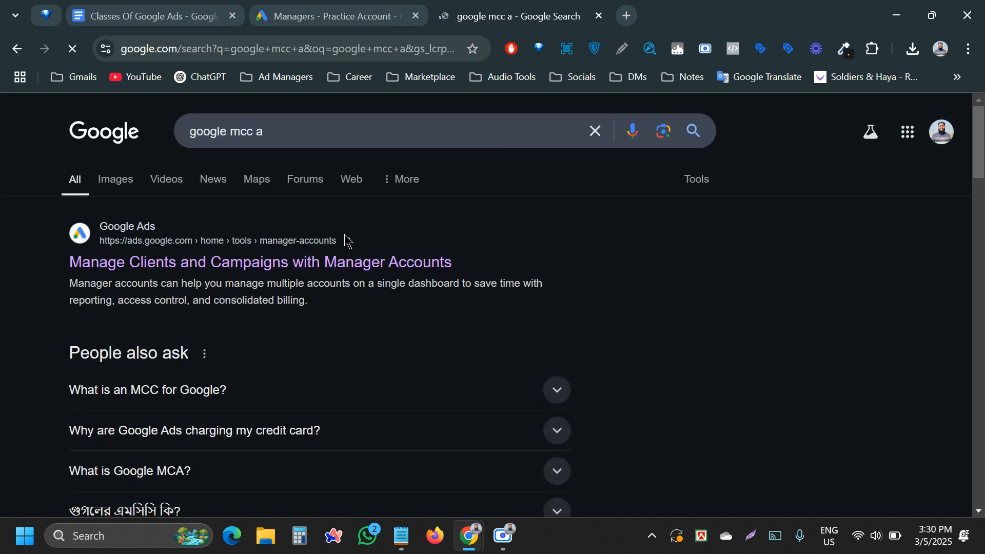
{"action": "left_click", "coordinate": [320, 134]}
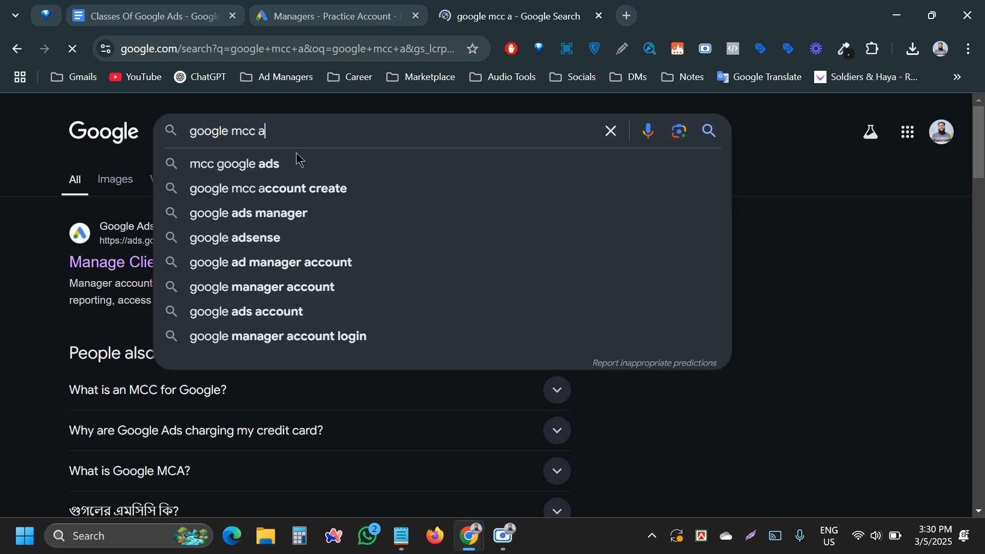
{"action": "left_click", "coordinate": [292, 186]}
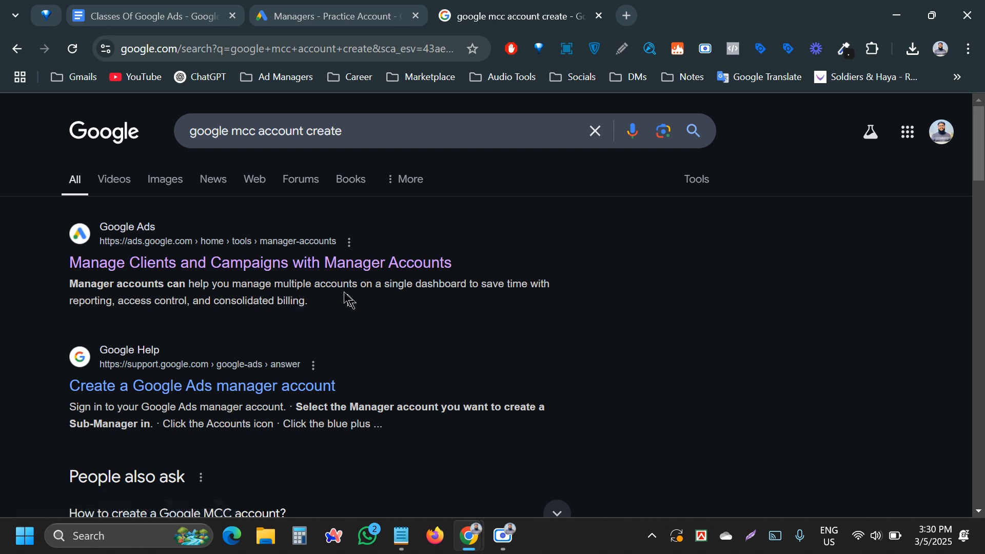
- Open Google's Manager Accounts page and go to the manager account signup form
{"action": "left_click", "coordinate": [341, 263]}
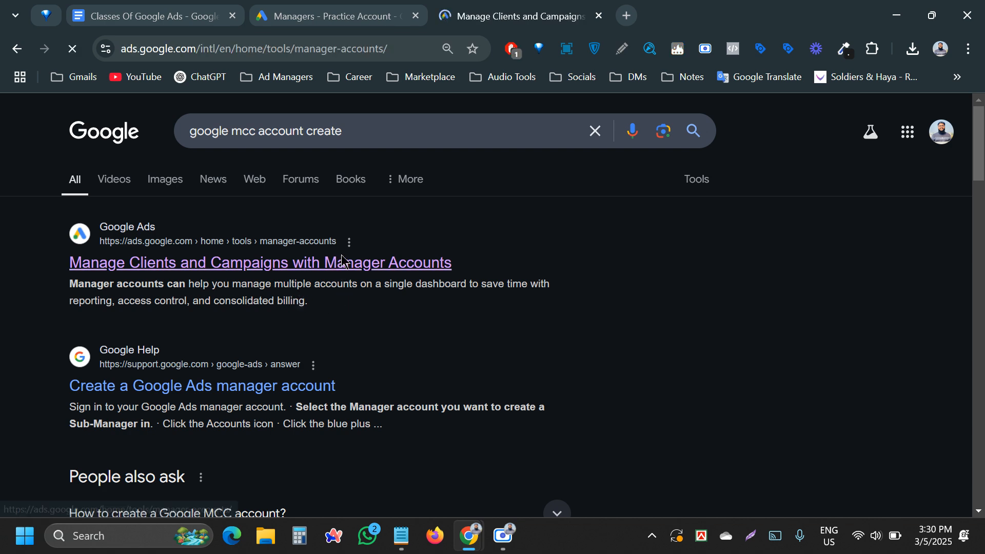
{"action": "scroll", "coordinate": [411, 313], "scroll_direction": "down", "scroll_amount": 3}
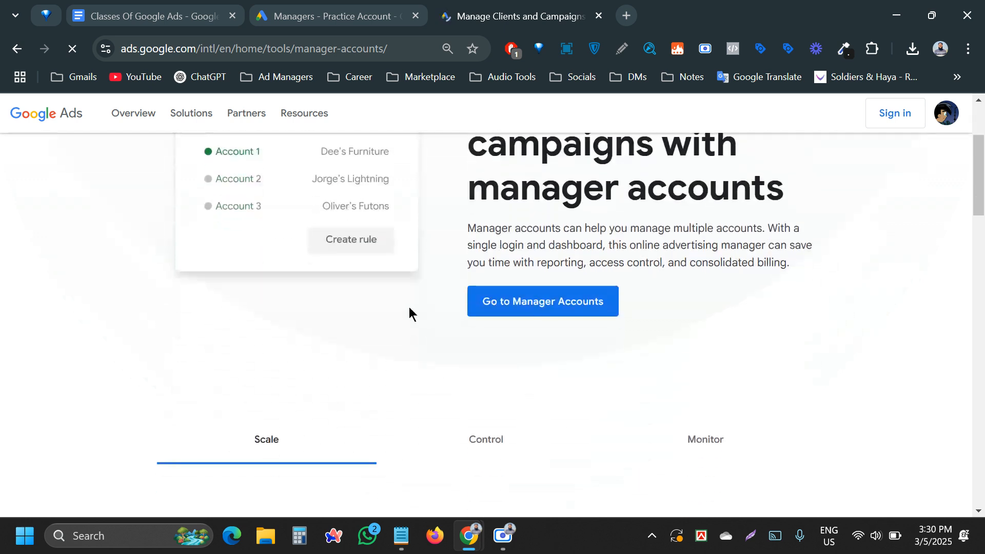
{"action": "left_click", "coordinate": [549, 294]}
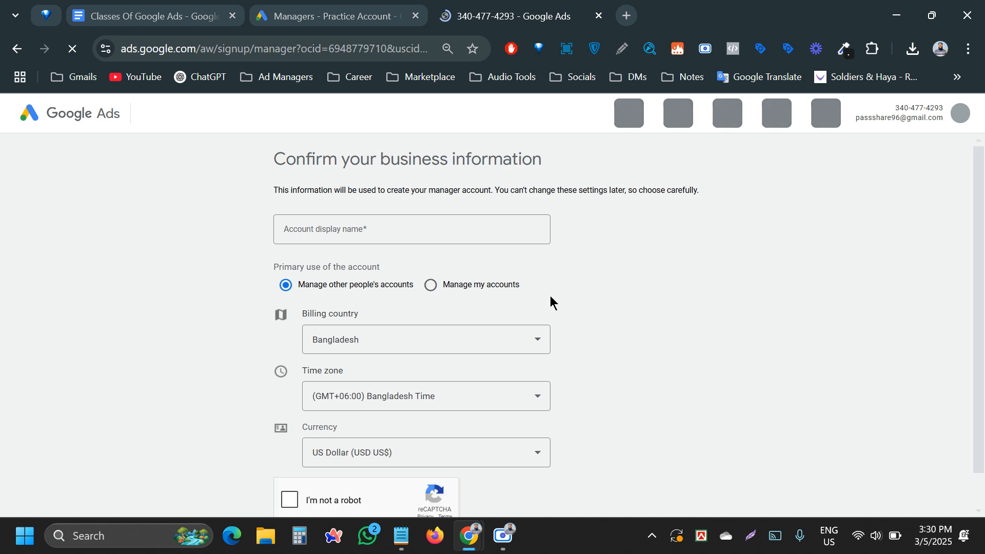
- Place the cursor in the signup form's Account display name field and clear a stray selection
{"action": "scroll", "coordinate": [548, 294], "scroll_direction": "down", "scroll_amount": 1}
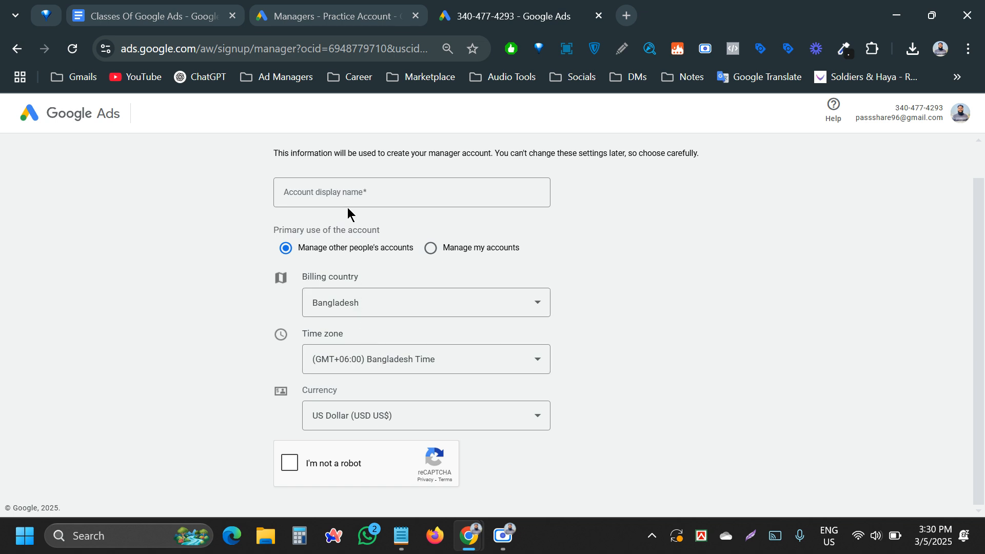
{"action": "left_click", "coordinate": [338, 189]}
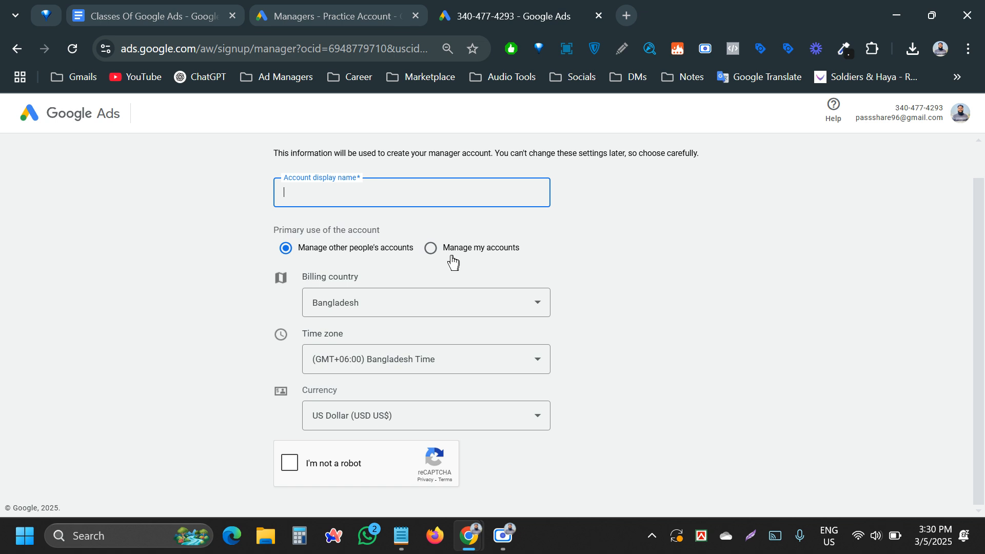
{"action": "left_click_drag", "start_coordinate": [345, 250], "coordinate": [372, 258]}
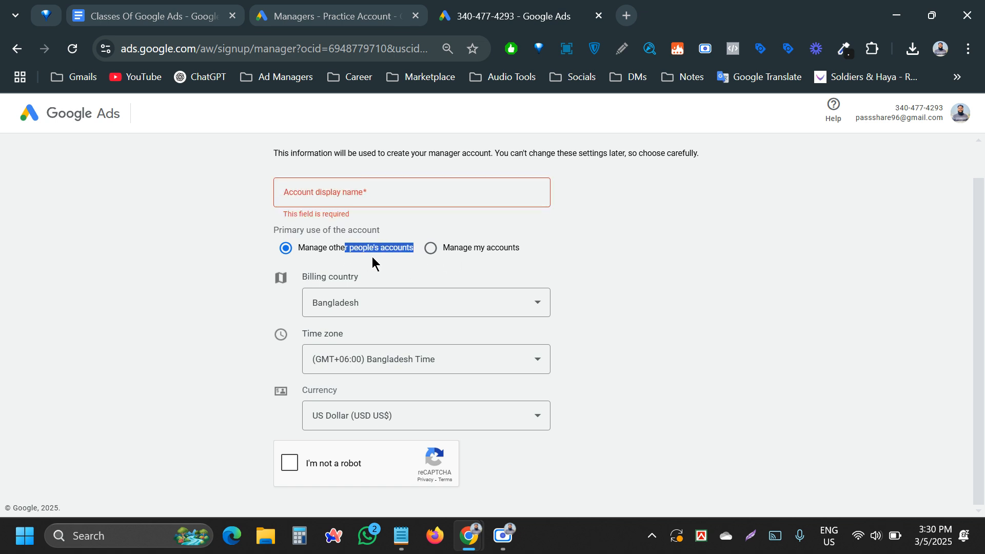
{"action": "left_click", "coordinate": [208, 280]}
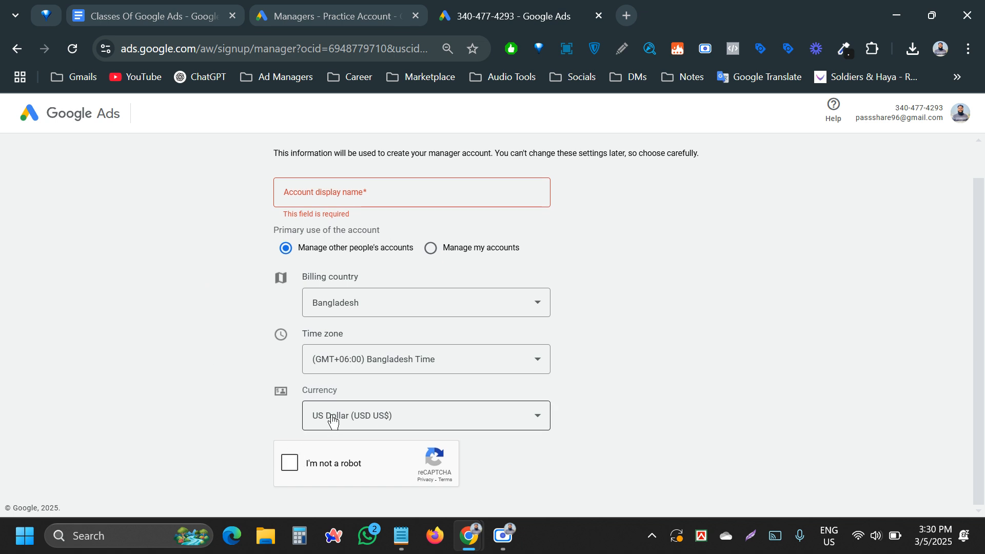
- Start the reCAPTCHA check and select the motorcycle tiles in both challenges
{"action": "left_click", "coordinate": [288, 464]}
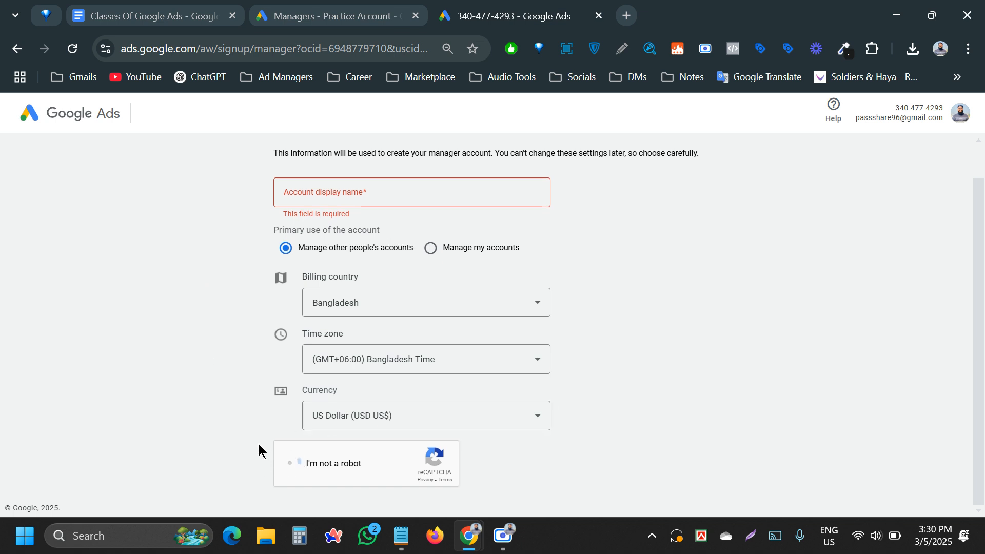
{"action": "left_click", "coordinate": [482, 435]}
{"action": "left_click", "coordinate": [457, 382]}
{"action": "left_click", "coordinate": [518, 382]}
{"action": "left_click", "coordinate": [518, 441]}
{"action": "left_click", "coordinate": [518, 496]}
{"action": "left_click", "coordinate": [399, 321]}
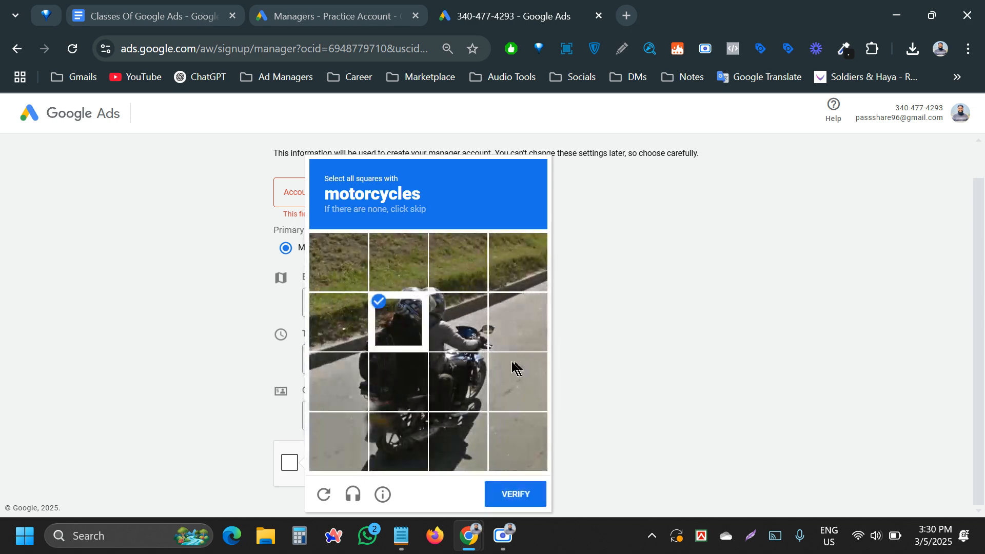
{"action": "left_click", "coordinate": [461, 329]}
{"action": "left_click", "coordinate": [452, 378]}
{"action": "left_click", "coordinate": [408, 395]}
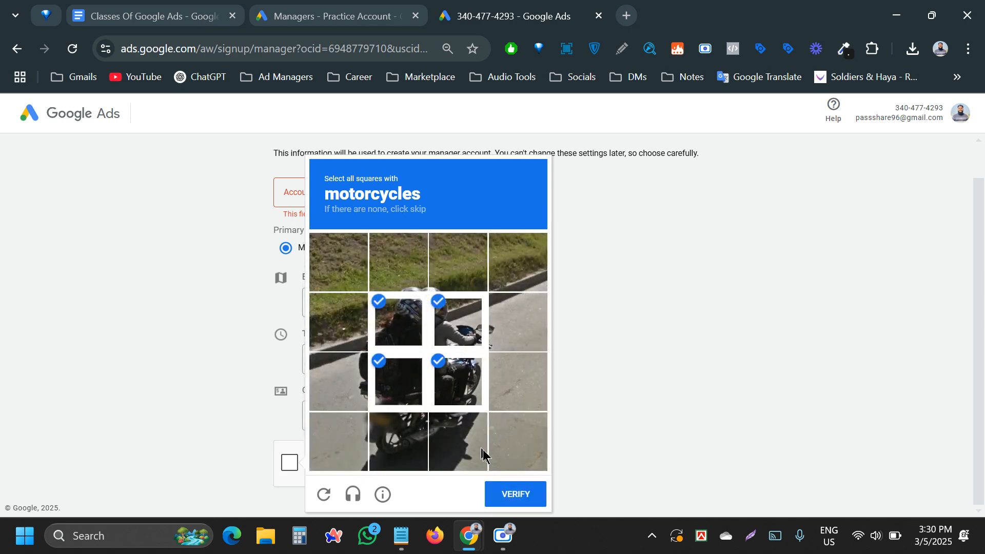
{"action": "left_click", "coordinate": [504, 494]}
- Select the traffic-light tiles in both challenges and verify the reCAPTCHA
{"action": "left_click", "coordinate": [464, 323]}
{"action": "left_click", "coordinate": [514, 318]}
{"action": "left_click", "coordinate": [513, 382]}
{"action": "left_click", "coordinate": [510, 494]}
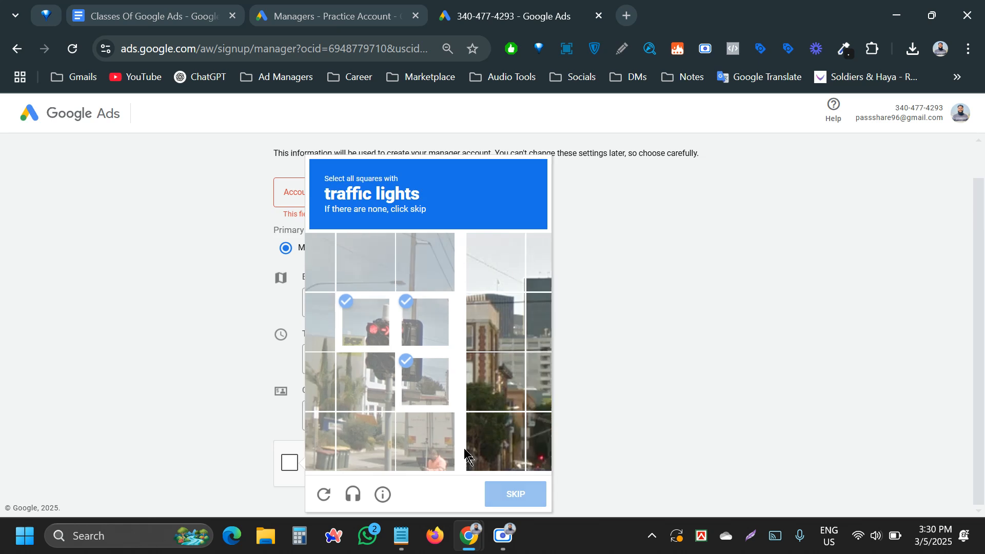
{"action": "left_click", "coordinate": [453, 277]}
{"action": "left_click", "coordinate": [454, 305]}
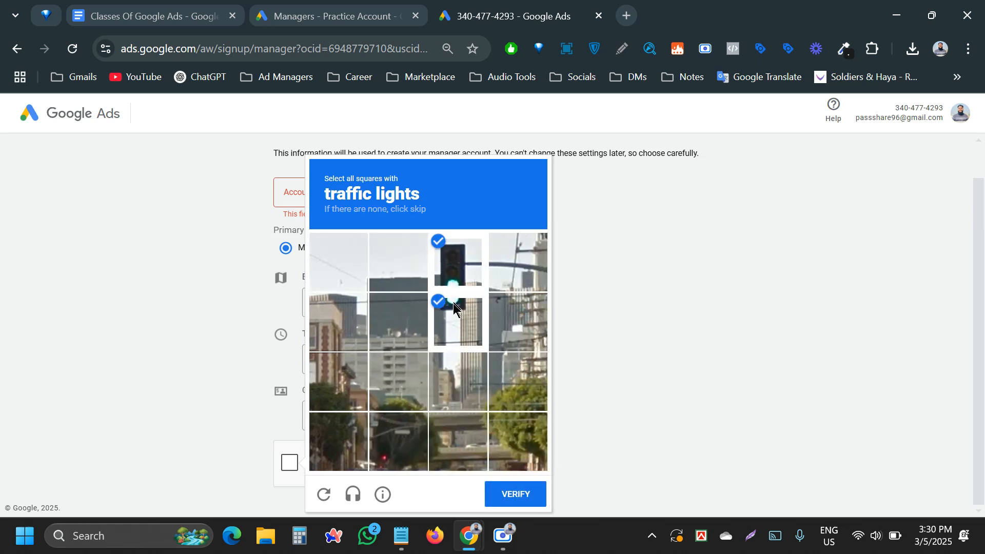
{"action": "left_click", "coordinate": [494, 492]}
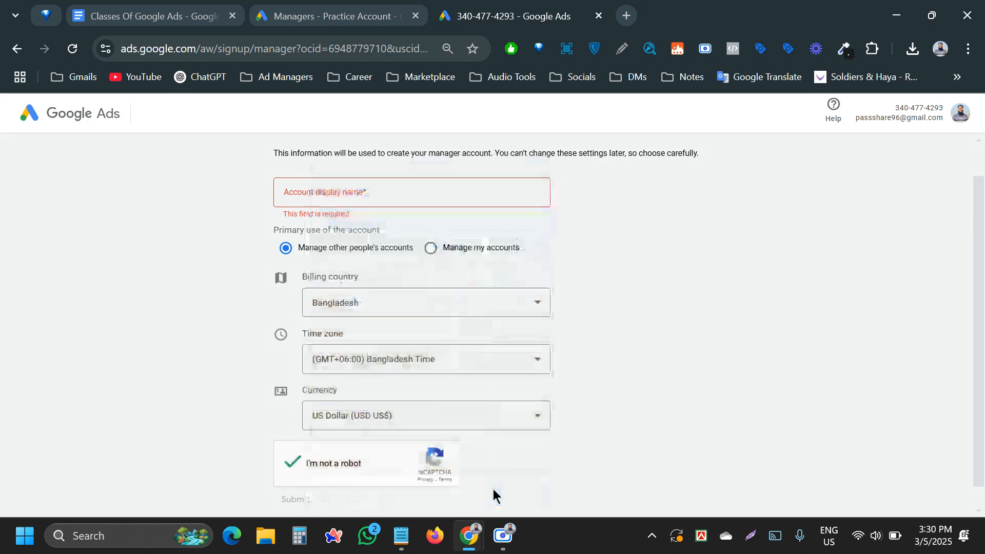
{"action": "scroll", "coordinate": [369, 441], "scroll_direction": "down", "scroll_amount": 1}
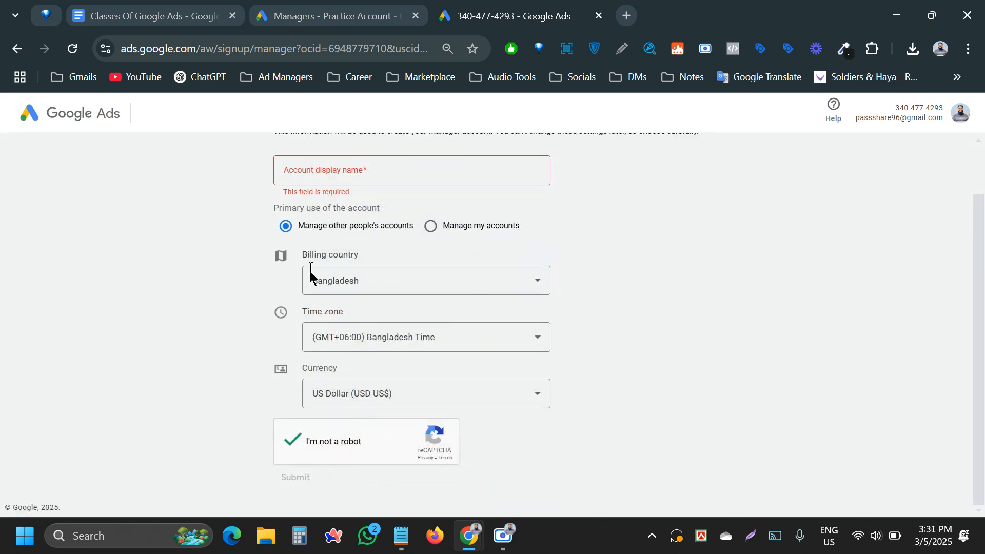
- Enter 'Ad Space' as the manager account's display name
{"action": "left_click", "coordinate": [354, 170]}
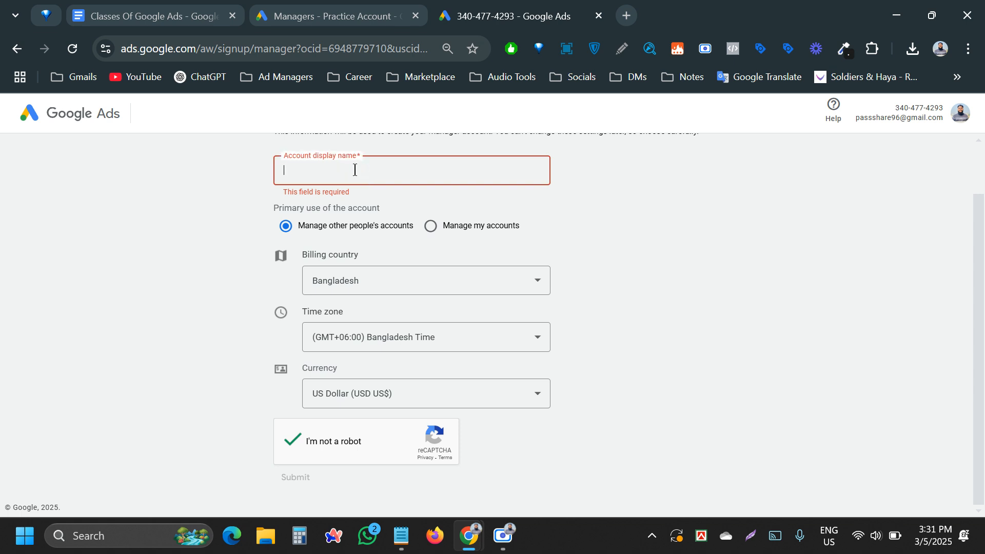
{"action": "type", "text": "Ad"}
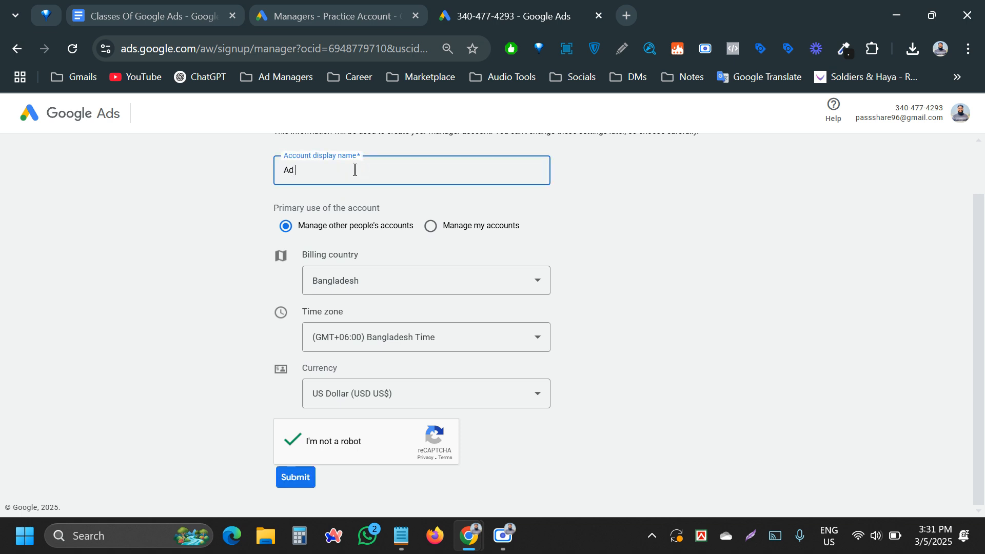
{"action": "type", "text": " Space"}
{"action": "left_click", "coordinate": [684, 307]}
{"action": "scroll", "coordinate": [561, 306], "scroll_direction": "up", "scroll_amount": 2}
{"action": "scroll", "coordinate": [410, 287], "scroll_direction": "down", "scroll_amount": 1}
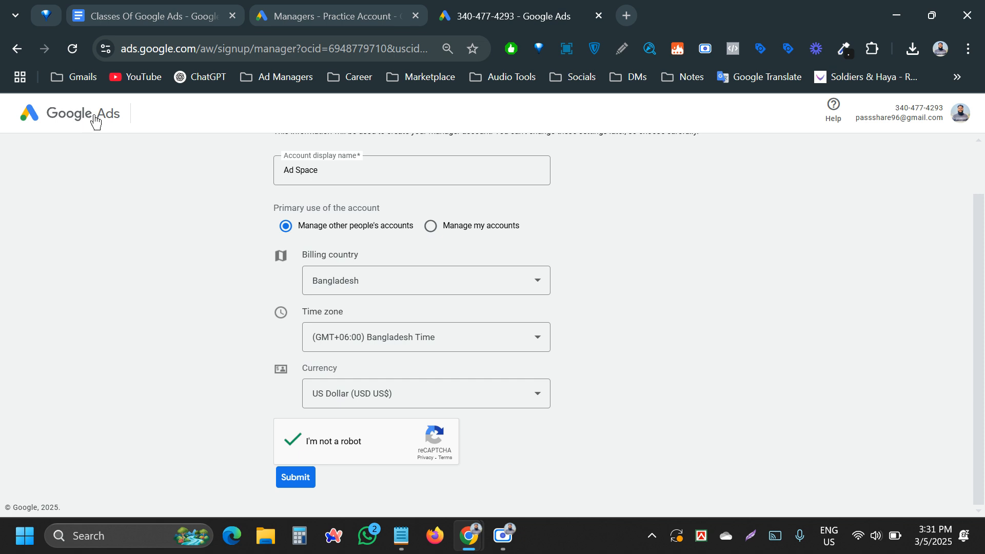
- Show the list of signed-in Google Ads accounts from the profile avatar
{"action": "left_click", "coordinate": [959, 114]}
{"action": "scroll", "coordinate": [892, 371], "scroll_direction": "down", "scroll_amount": 1}
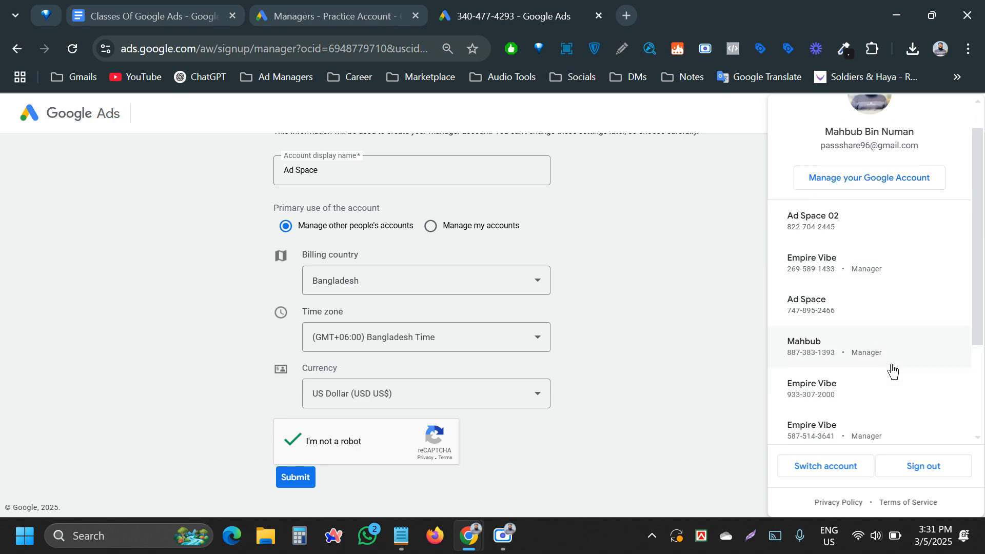
{"action": "scroll", "coordinate": [892, 370], "scroll_direction": "down", "scroll_amount": 3}
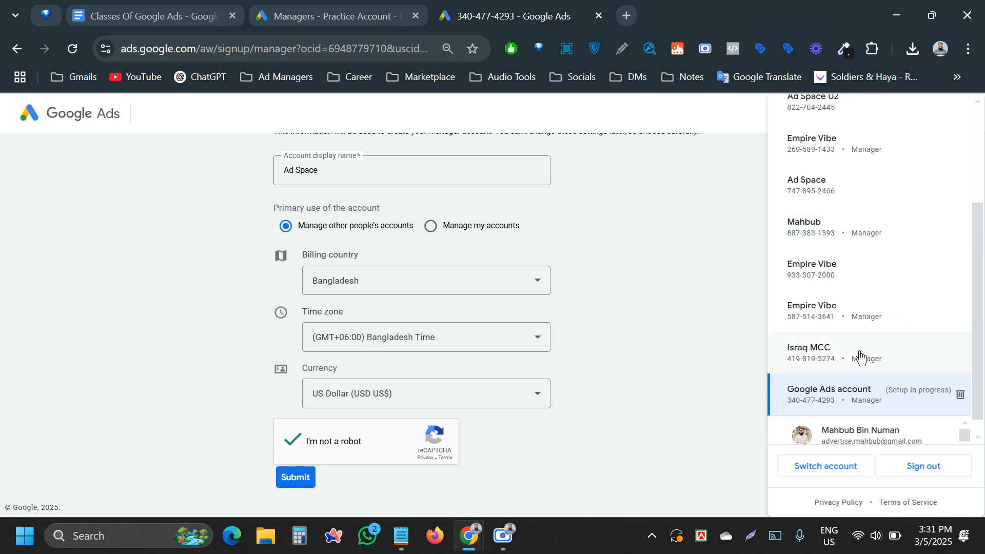
- Remove the 'Setup in progress' draft account and start signing back in
{"action": "left_click", "coordinate": [961, 396]}
{"action": "left_click", "coordinate": [619, 344]}
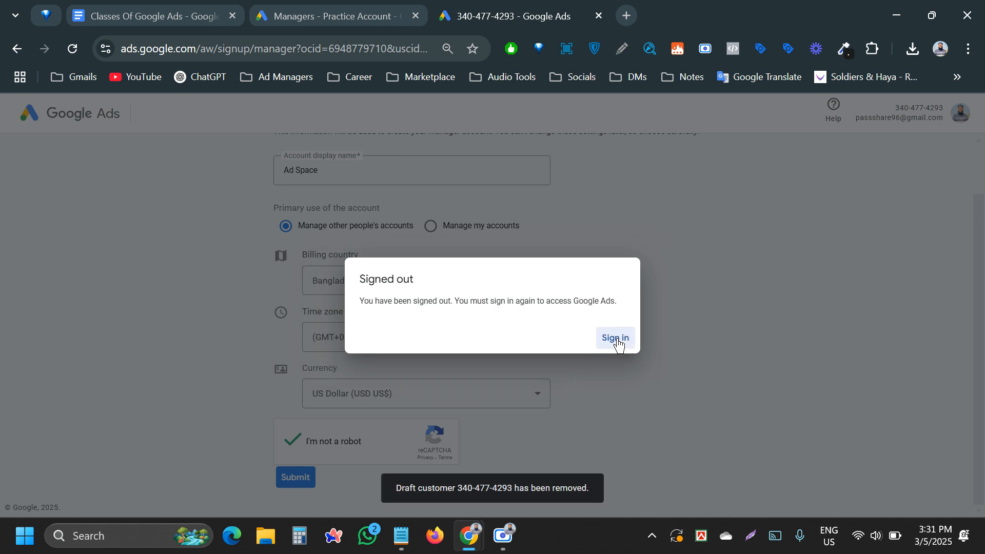
{"action": "left_click", "coordinate": [610, 345]}
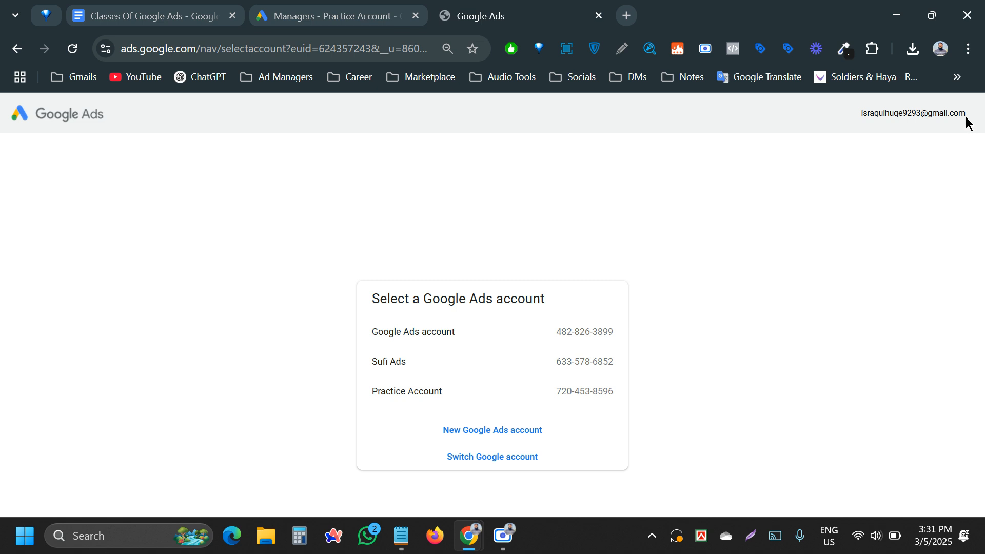
- Sign in with the first listed Google account and open the manager account
{"action": "left_click", "coordinate": [493, 459]}
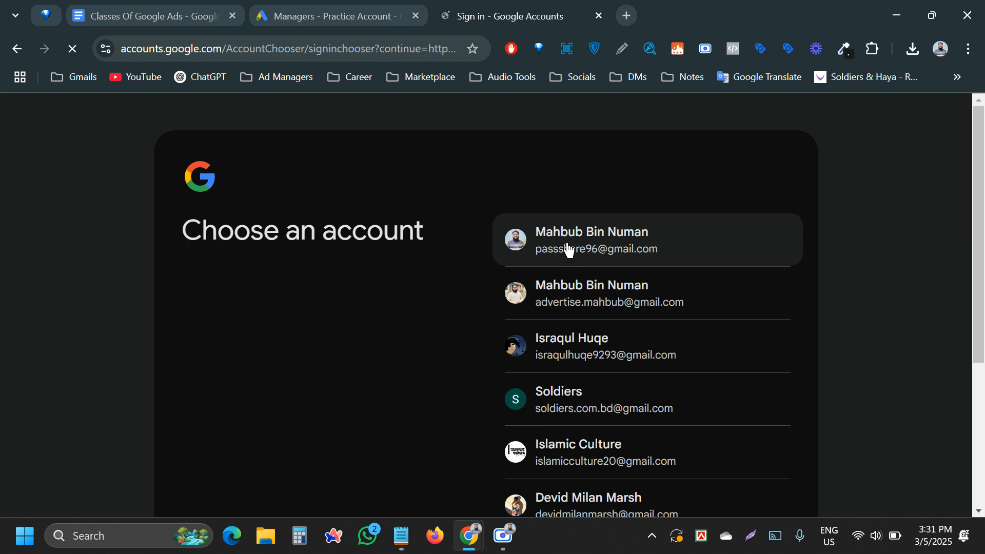
{"action": "left_click", "coordinate": [568, 246]}
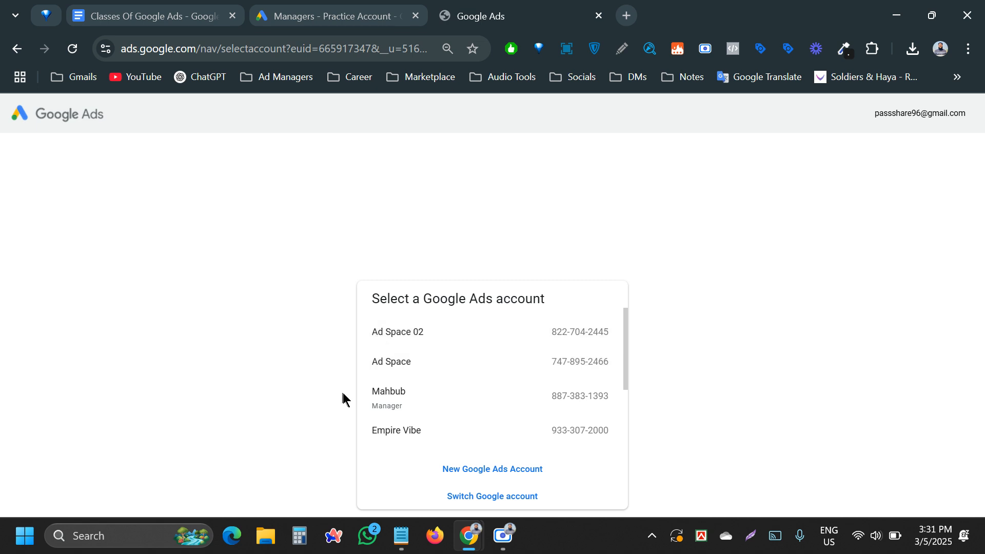
{"action": "left_click", "coordinate": [396, 405]}
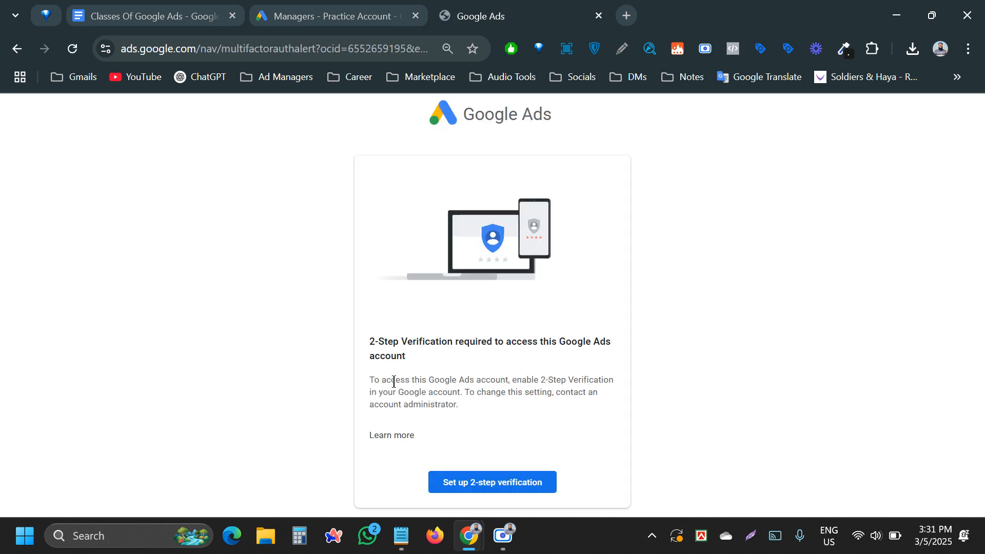
- Start 2-Step Verification setup and confirm the account password to continue
{"action": "left_click", "coordinate": [482, 484]}
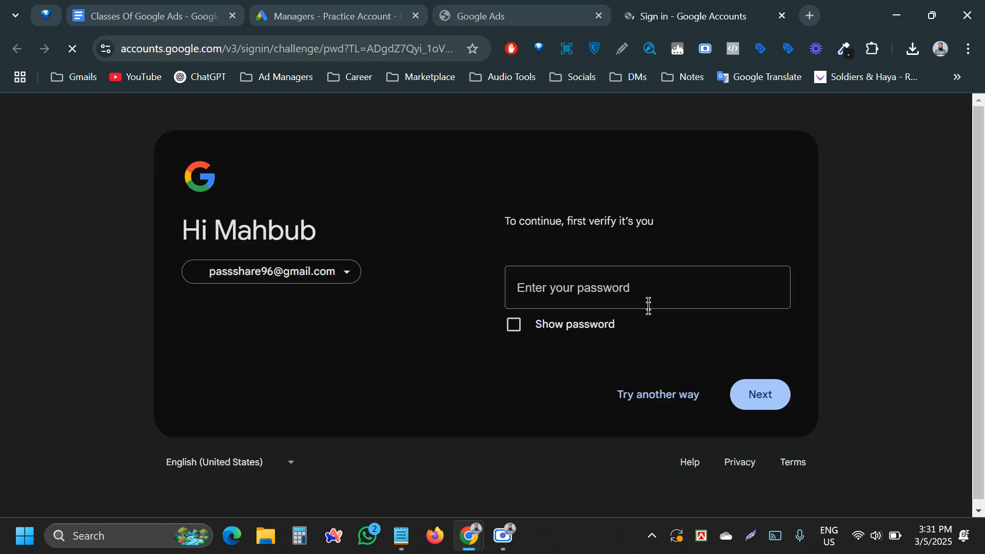
{"action": "left_click", "coordinate": [565, 266]}
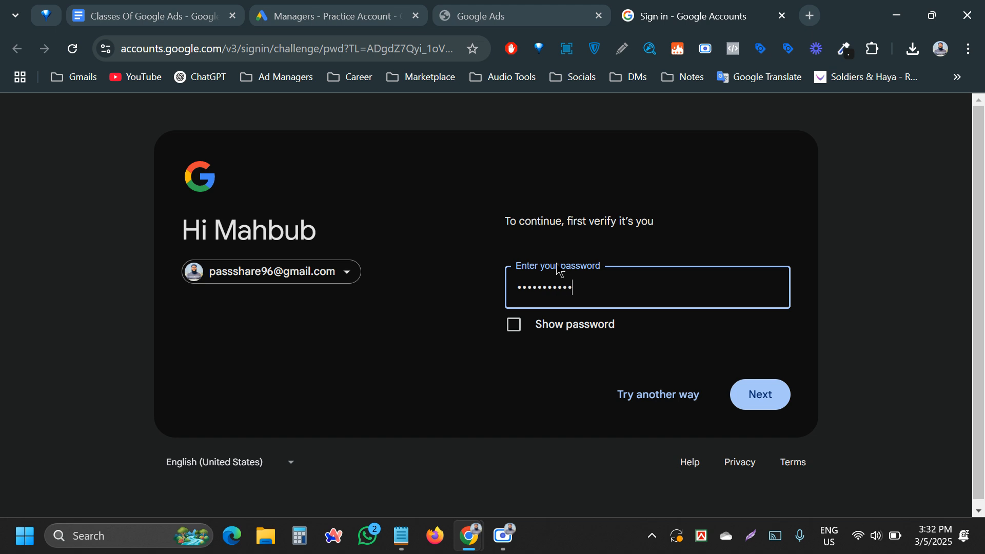
{"action": "key", "text": "Return"}
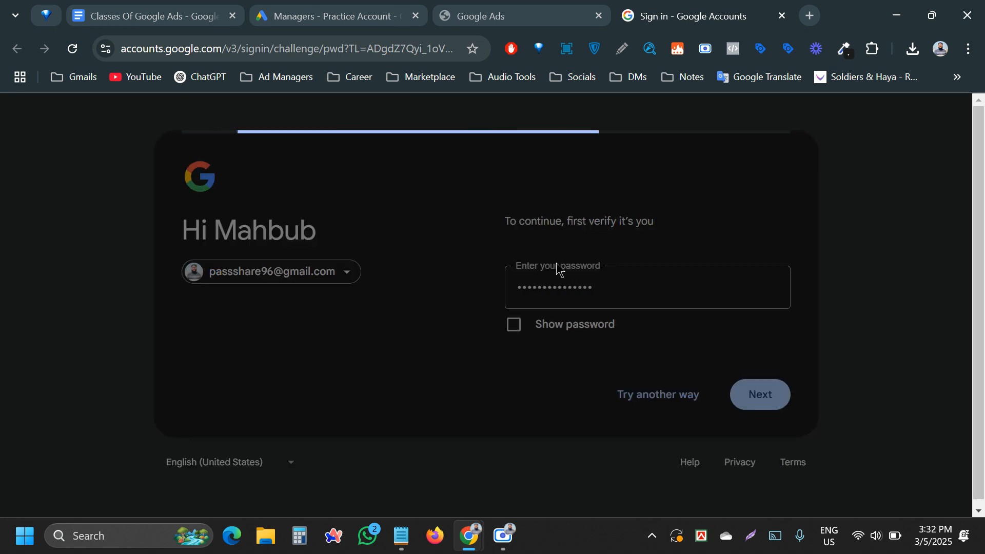
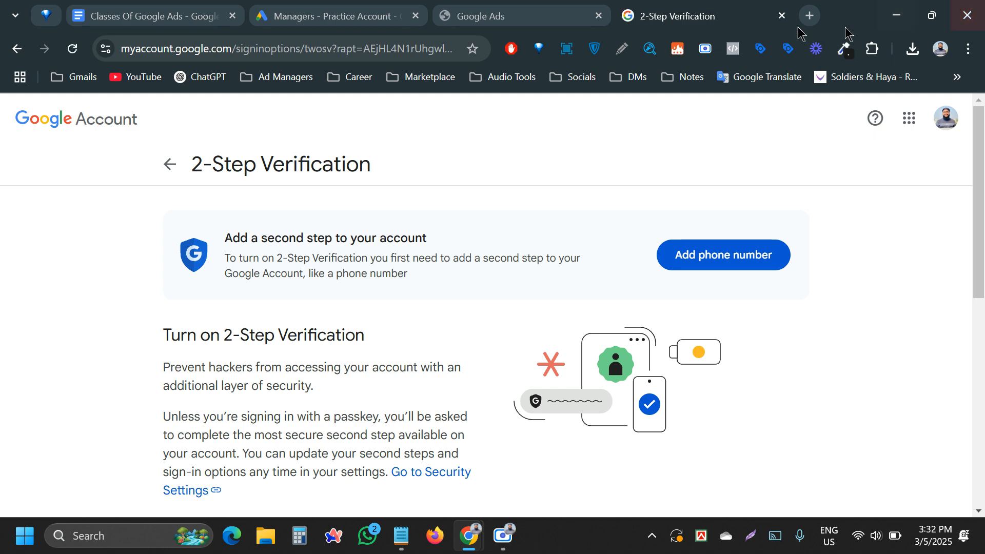
- Revisit the Security and 2-Step Verification pages, reloading them and the Google Ads tab
{"action": "scroll", "coordinate": [378, 305], "scroll_direction": "down", "scroll_amount": 10}
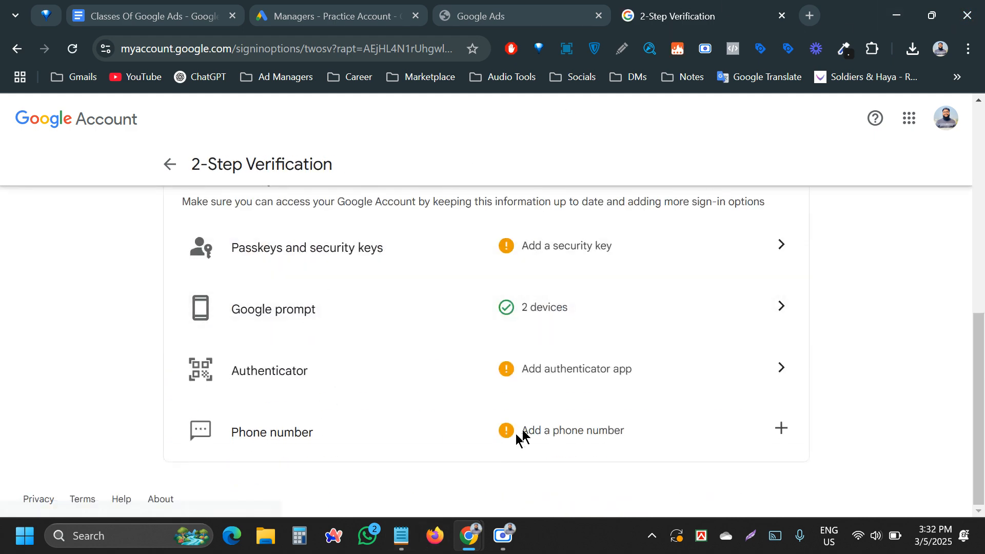
{"action": "scroll", "coordinate": [490, 410], "scroll_direction": "up", "scroll_amount": 7}
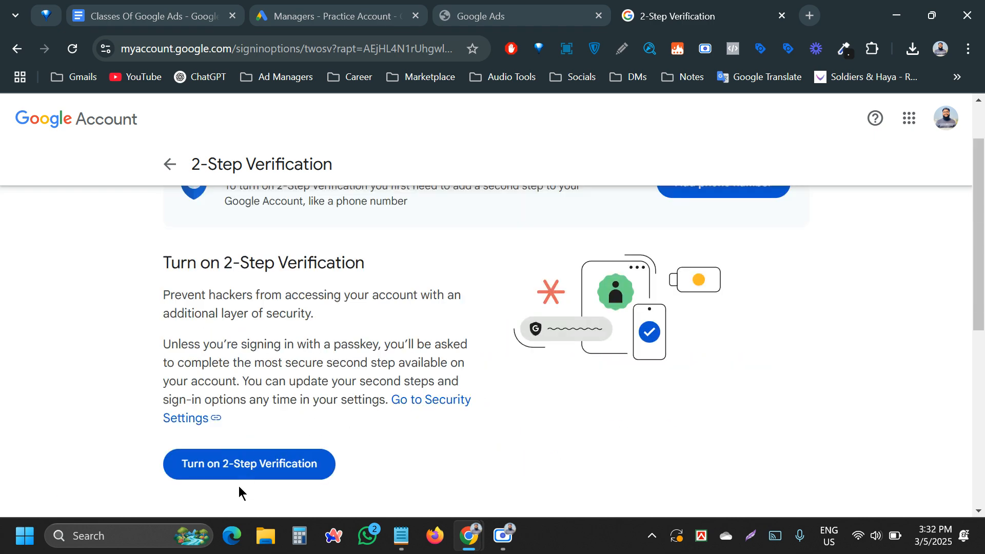
{"action": "scroll", "coordinate": [243, 477], "scroll_direction": "up", "scroll_amount": 1}
{"action": "scroll", "coordinate": [251, 457], "scroll_direction": "down", "scroll_amount": 4}
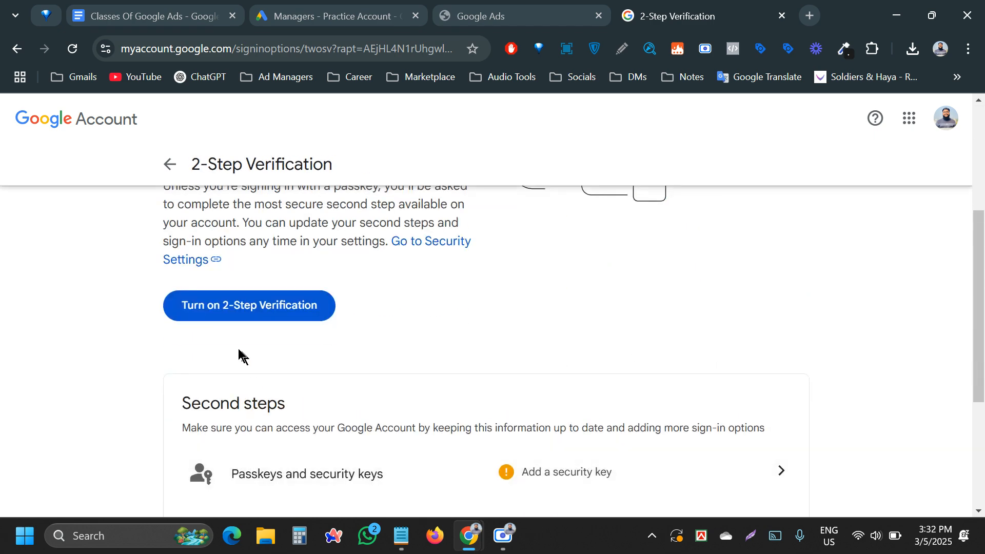
{"action": "left_click", "coordinate": [168, 174]}
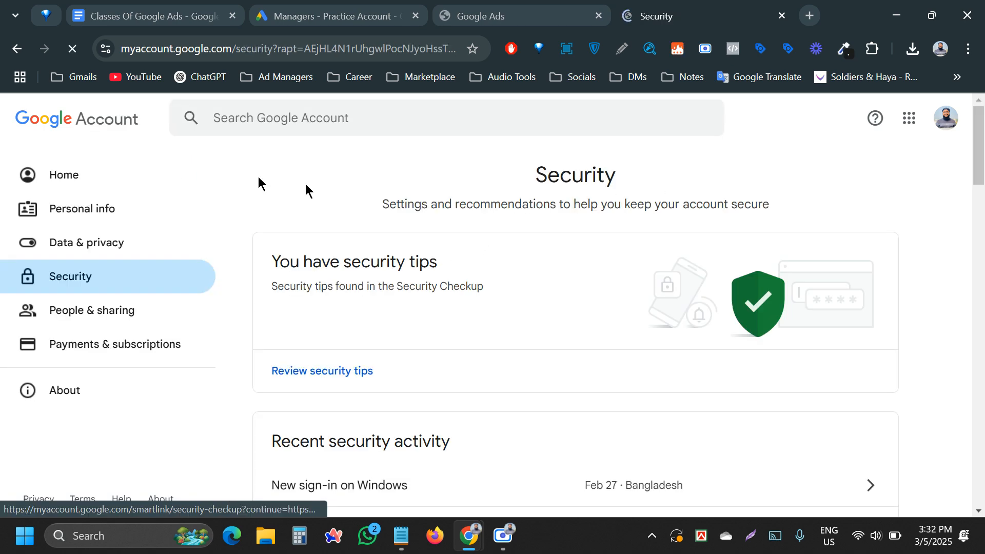
{"action": "left_click", "coordinate": [16, 50]}
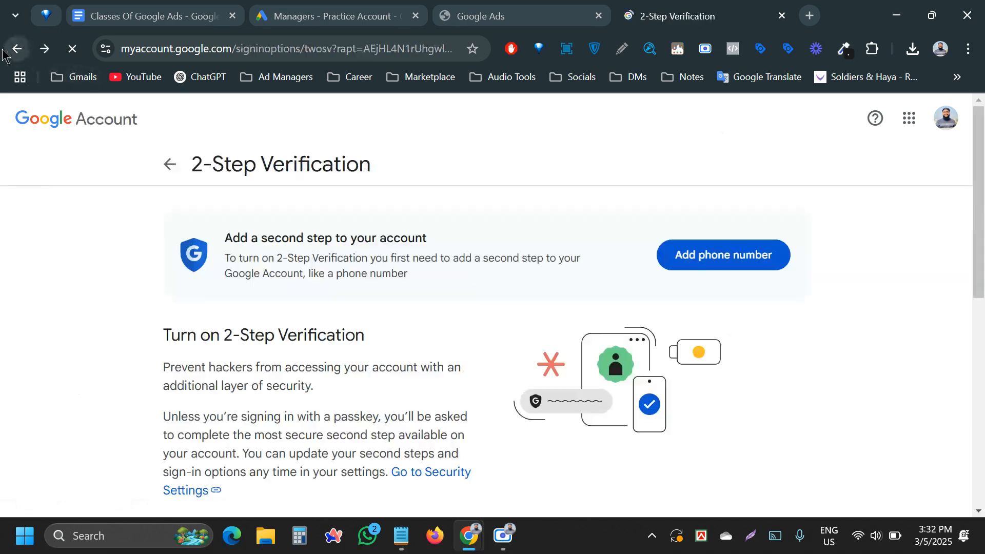
{"action": "left_click", "coordinate": [11, 49]}
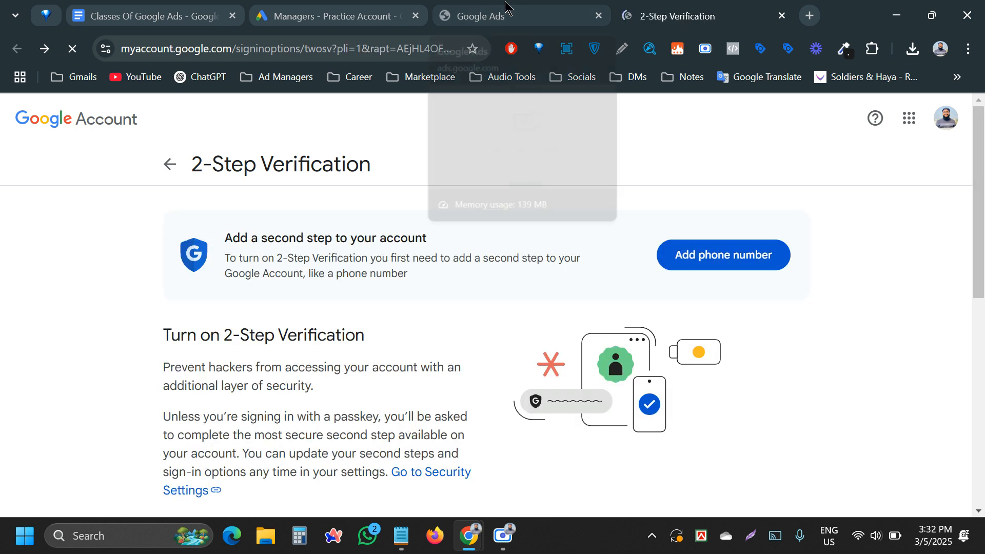
{"action": "left_click", "coordinate": [506, 7]}
{"action": "left_click", "coordinate": [72, 48]}
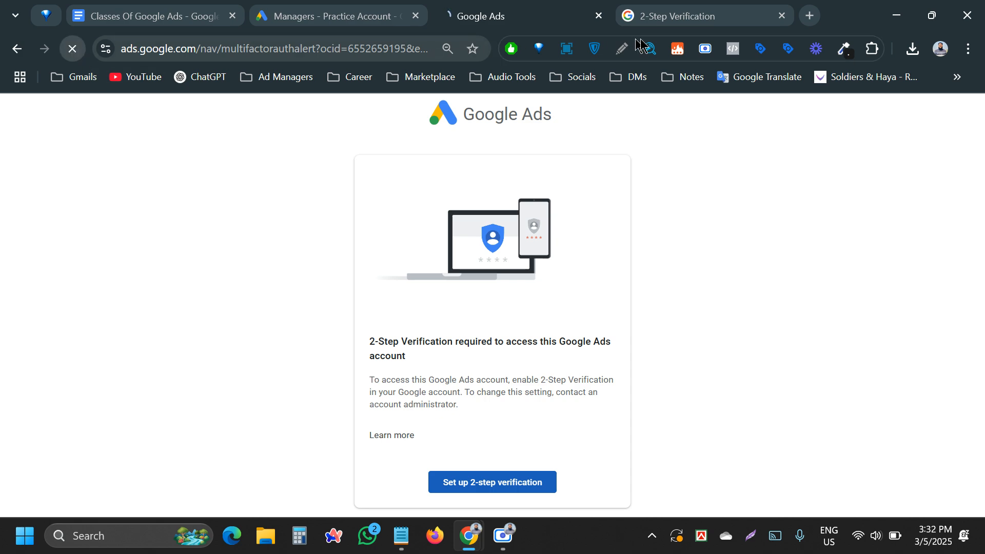
{"action": "left_click", "coordinate": [781, 16]}
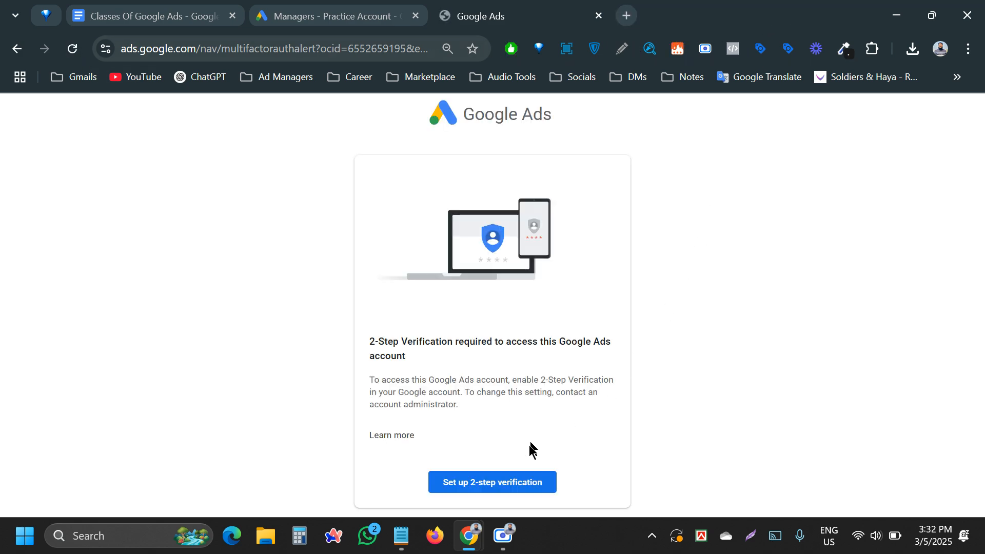
- Turn on 2-Step Verification, dismiss the confirmation, and return to the Google Ads tab
{"action": "left_click", "coordinate": [500, 480]}
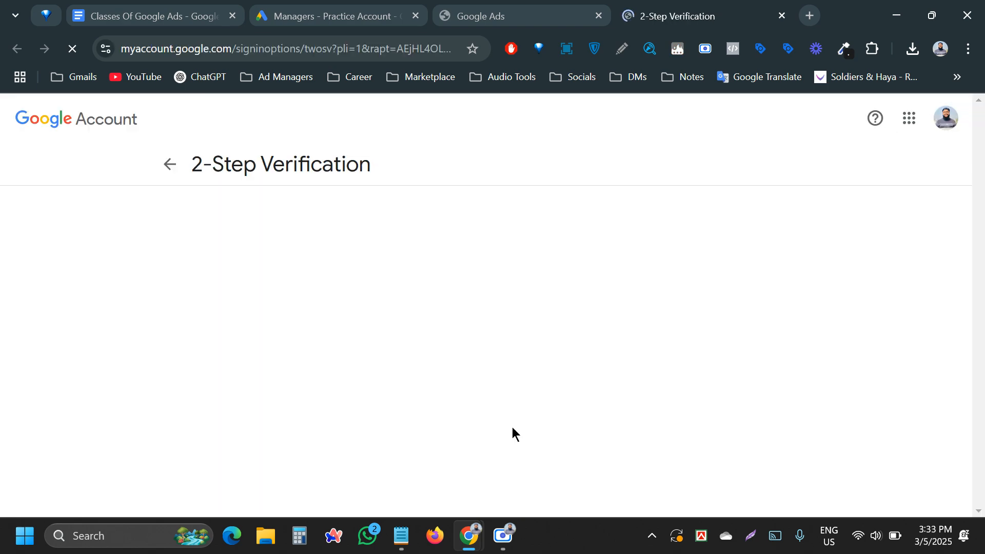
{"action": "scroll", "coordinate": [579, 369], "scroll_direction": "down", "scroll_amount": 5}
{"action": "scroll", "coordinate": [427, 386], "scroll_direction": "down", "scroll_amount": 1}
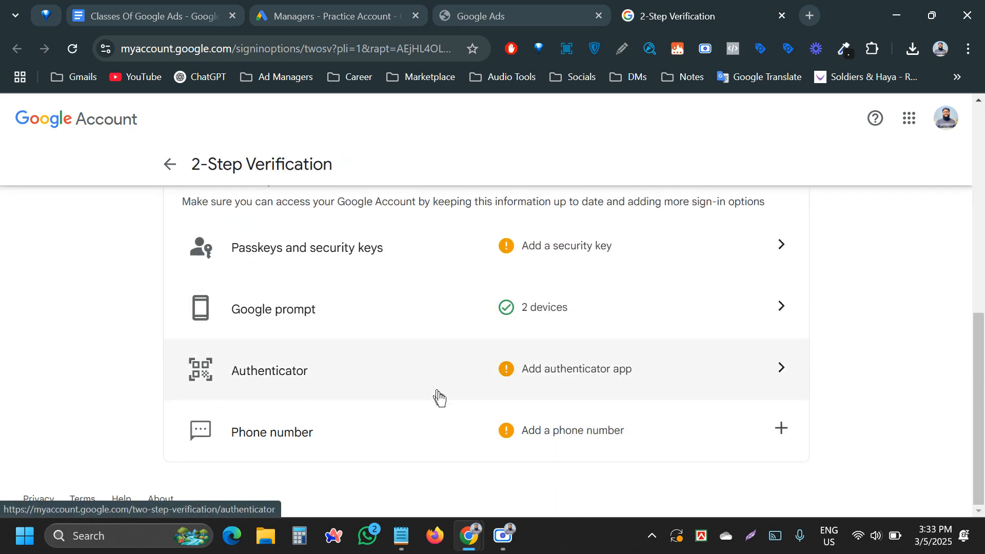
{"action": "scroll", "coordinate": [436, 394], "scroll_direction": "up", "scroll_amount": 6}
{"action": "scroll", "coordinate": [400, 395], "scroll_direction": "down", "scroll_amount": 4}
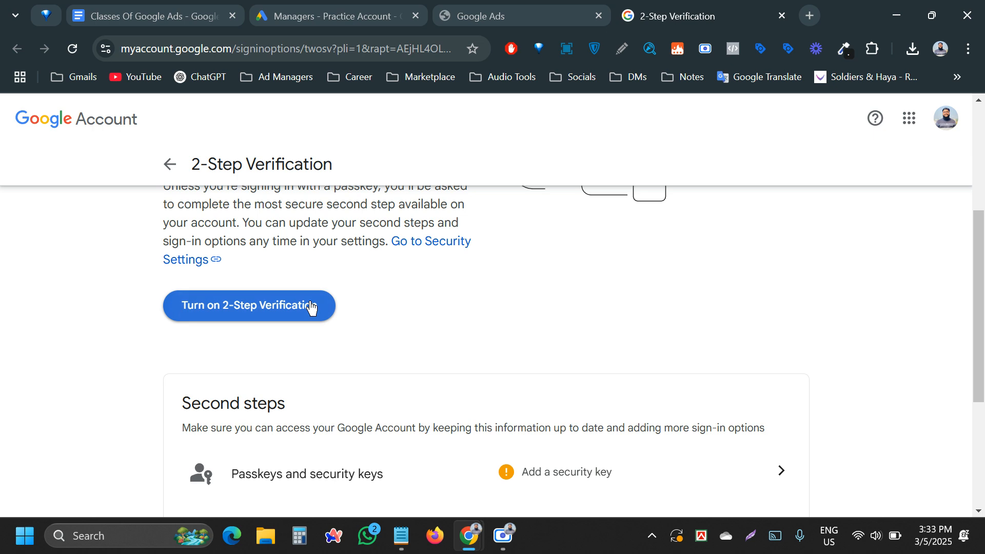
{"action": "left_click", "coordinate": [264, 306]}
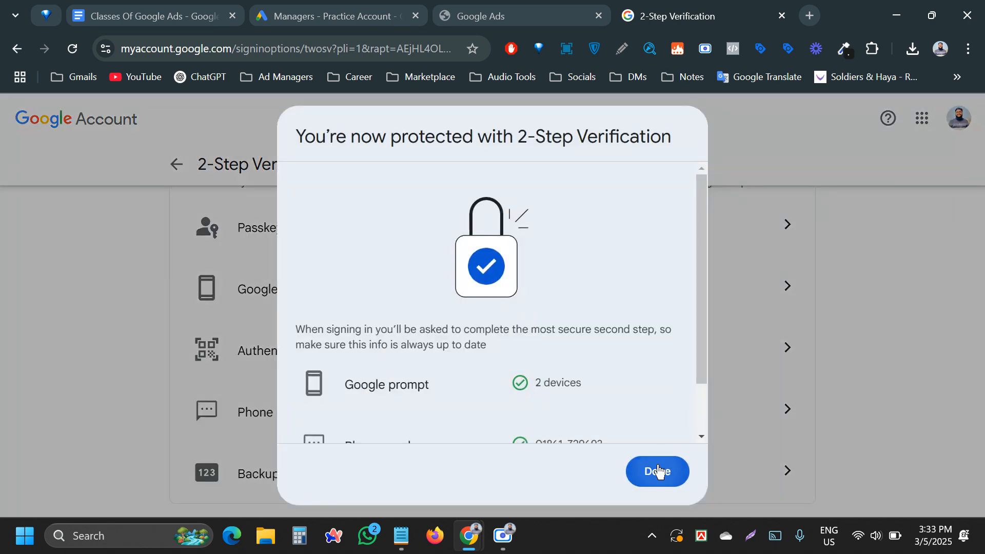
{"action": "left_click", "coordinate": [658, 471]}
{"action": "scroll", "coordinate": [516, 479], "scroll_direction": "up", "scroll_amount": 5}
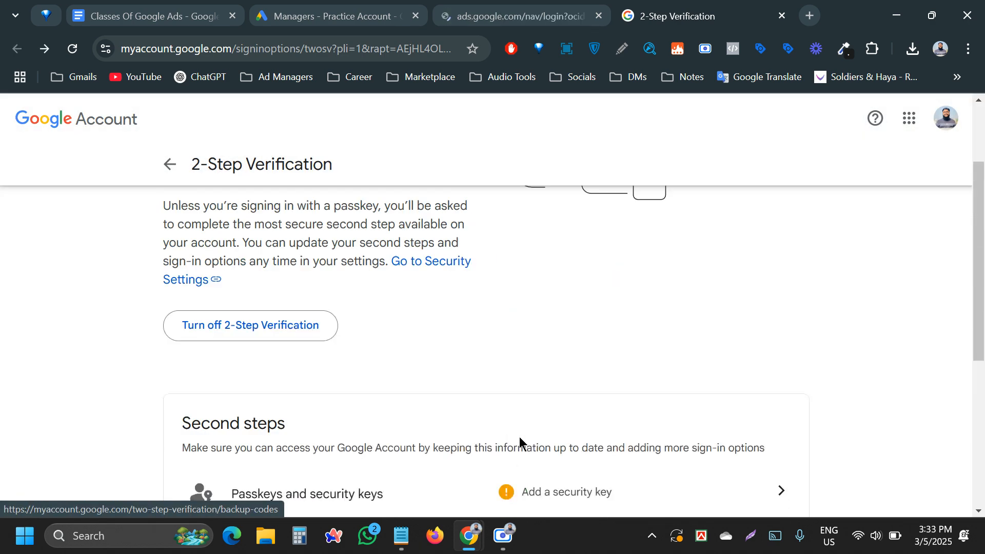
{"action": "scroll", "coordinate": [519, 442], "scroll_direction": "up", "scroll_amount": 3}
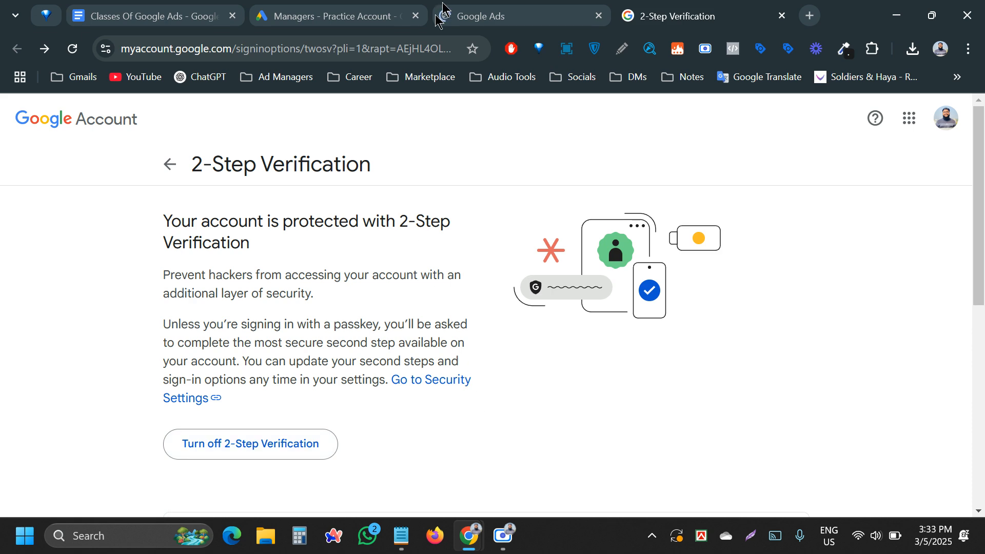
{"action": "left_click", "coordinate": [460, 7]}
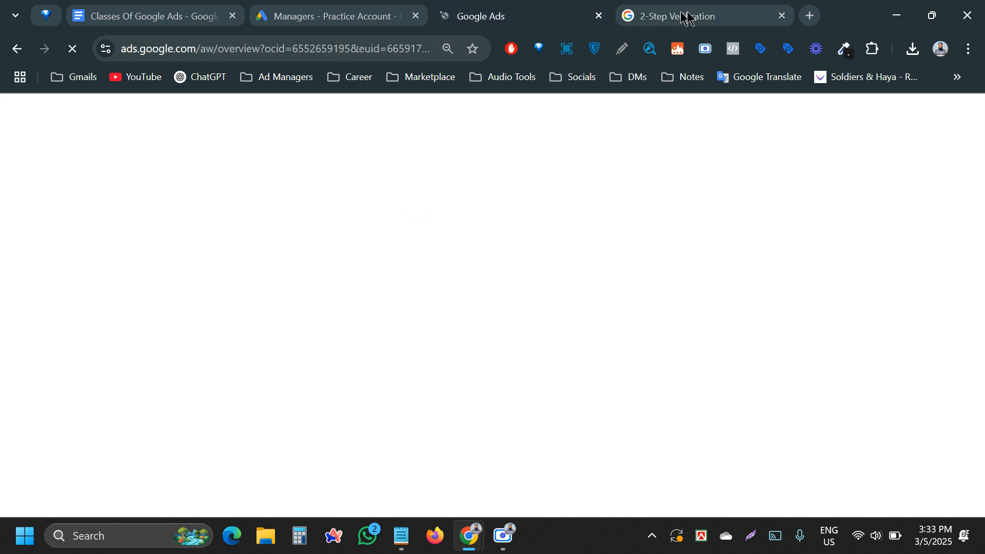
- Close the verification tab, hide the suspension and protection notices, and switch to Israq MCC
{"action": "left_click", "coordinate": [781, 16]}
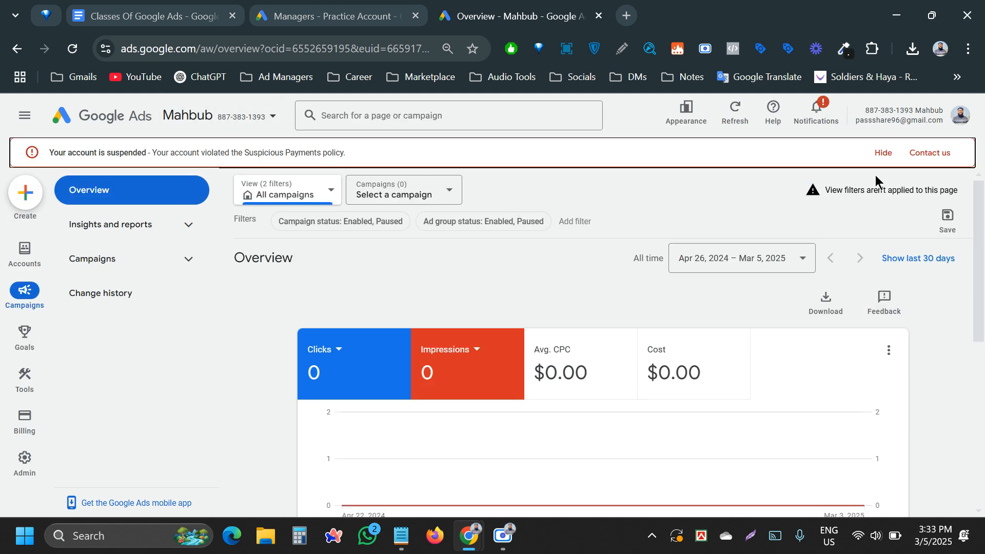
{"action": "left_click", "coordinate": [881, 156]}
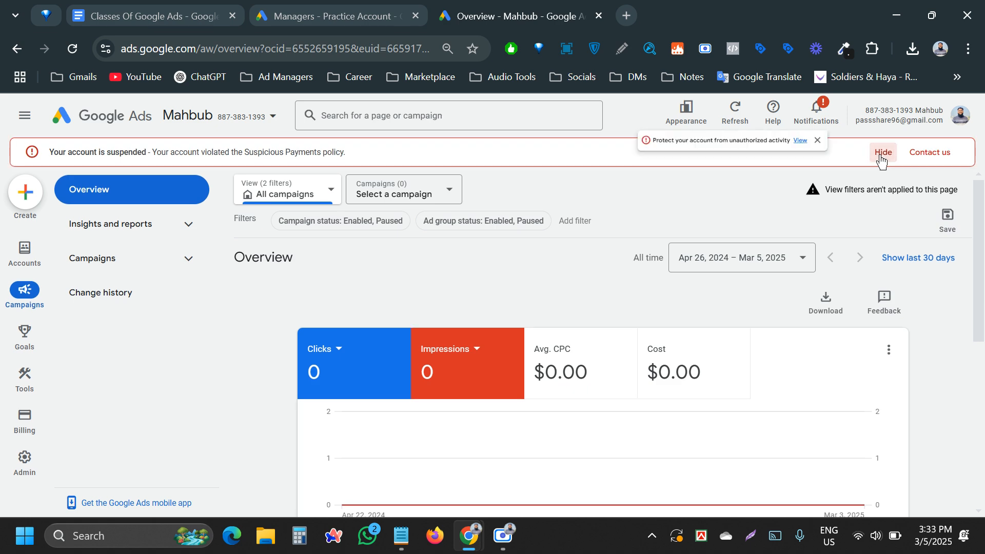
{"action": "left_click", "coordinate": [814, 146]}
{"action": "left_click", "coordinate": [958, 127]}
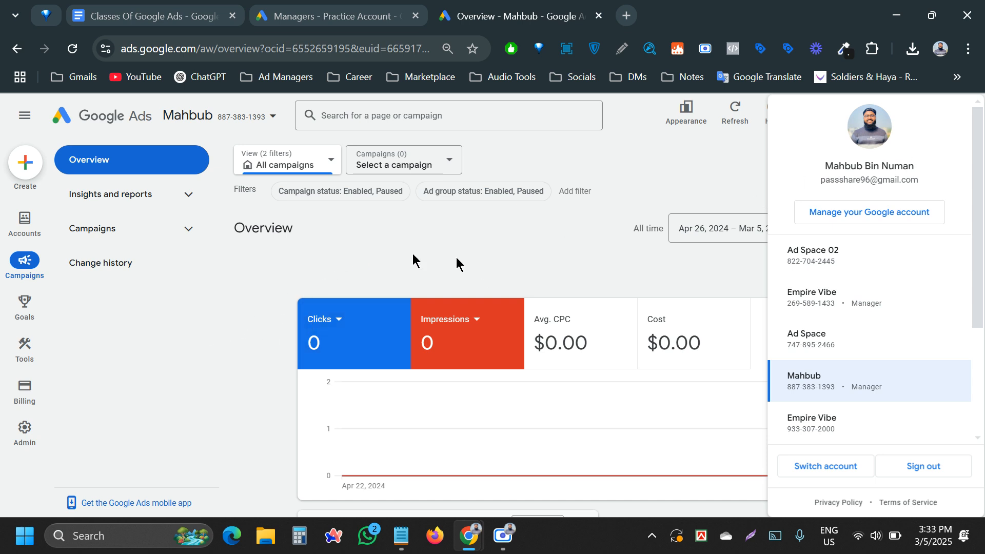
{"action": "scroll", "coordinate": [792, 328], "scroll_direction": "down", "scroll_amount": 3}
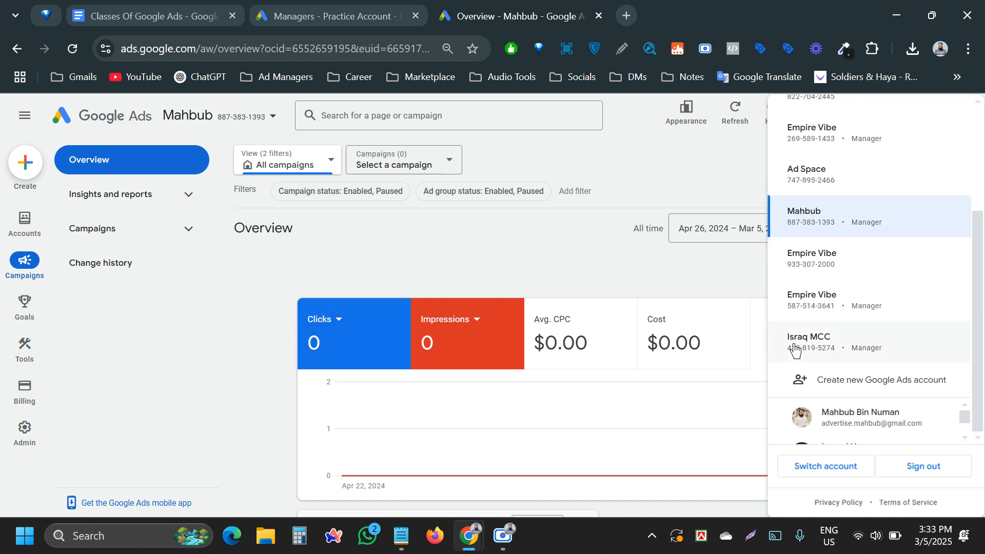
{"action": "left_click", "coordinate": [856, 342]}
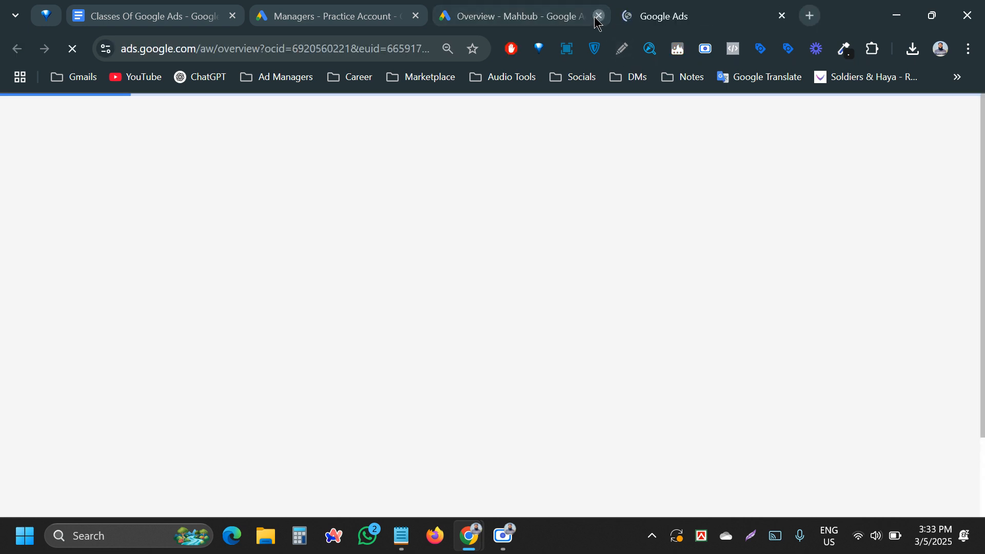
{"action": "left_click", "coordinate": [599, 16]}
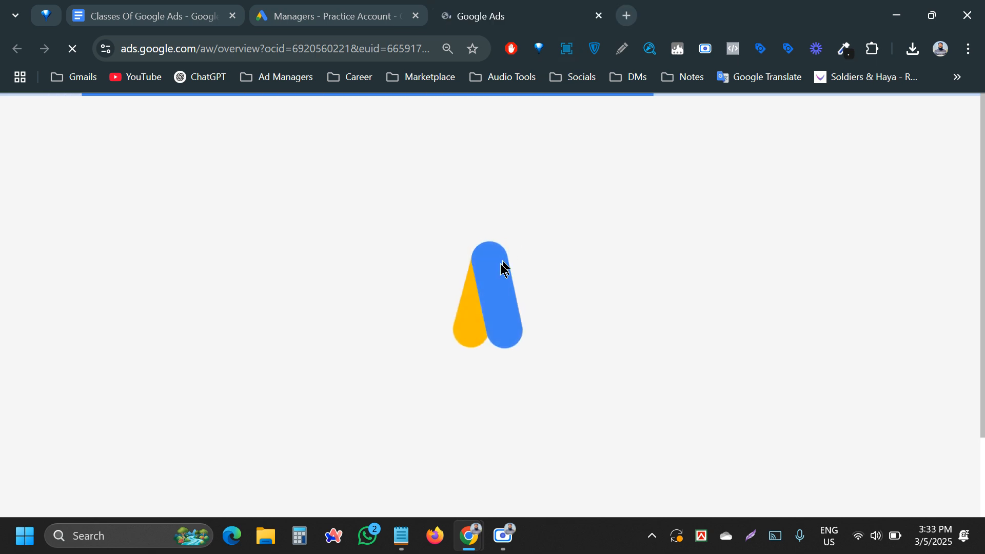
- Unlink Israq MCC from the Practice Account's managers and show the Practice Account's users list
{"action": "left_click", "coordinate": [283, 12]}
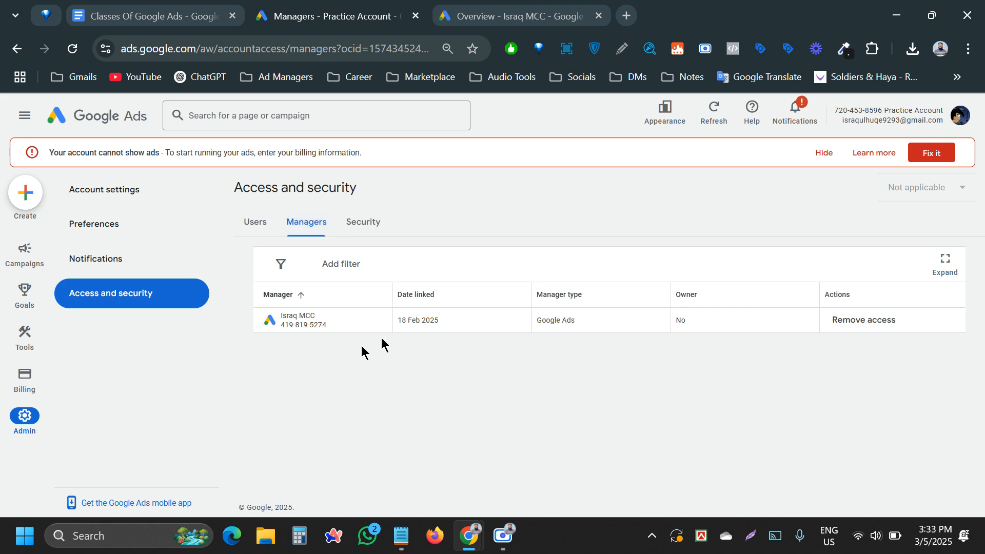
{"action": "left_click", "coordinate": [864, 322]}
{"action": "left_click", "coordinate": [752, 350]}
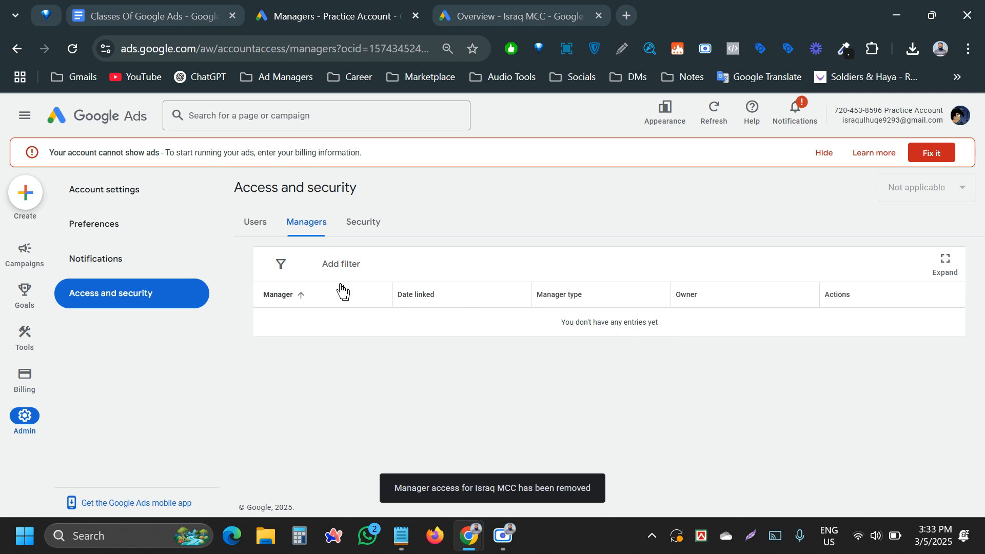
{"action": "left_click", "coordinate": [266, 231]}
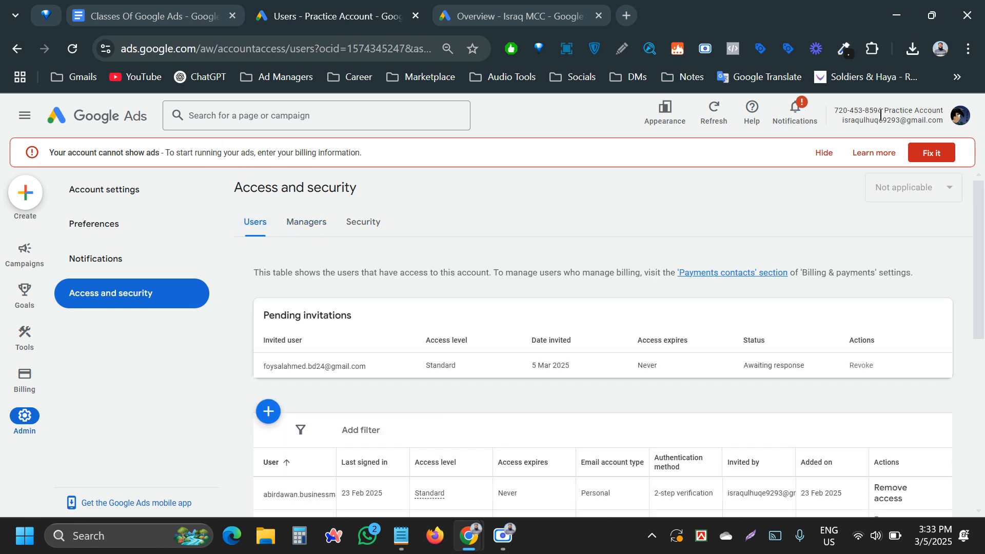
{"action": "left_click_drag", "start_coordinate": [885, 108], "coordinate": [952, 119]}
{"action": "left_click", "coordinate": [607, 218]}
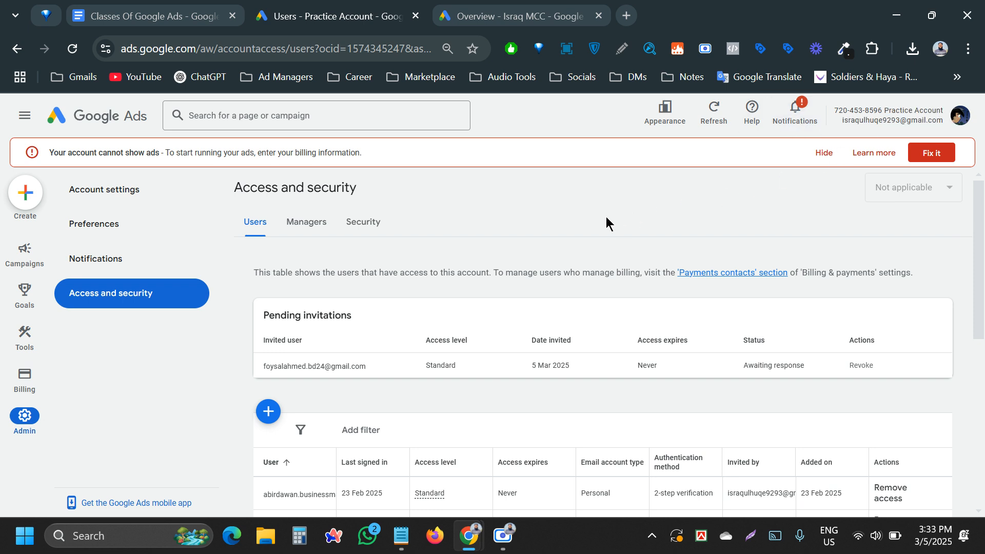
- Go to the Israq MCC overview, dismiss its alerts banner, and open Accounts performance
{"action": "left_click", "coordinate": [524, 7]}
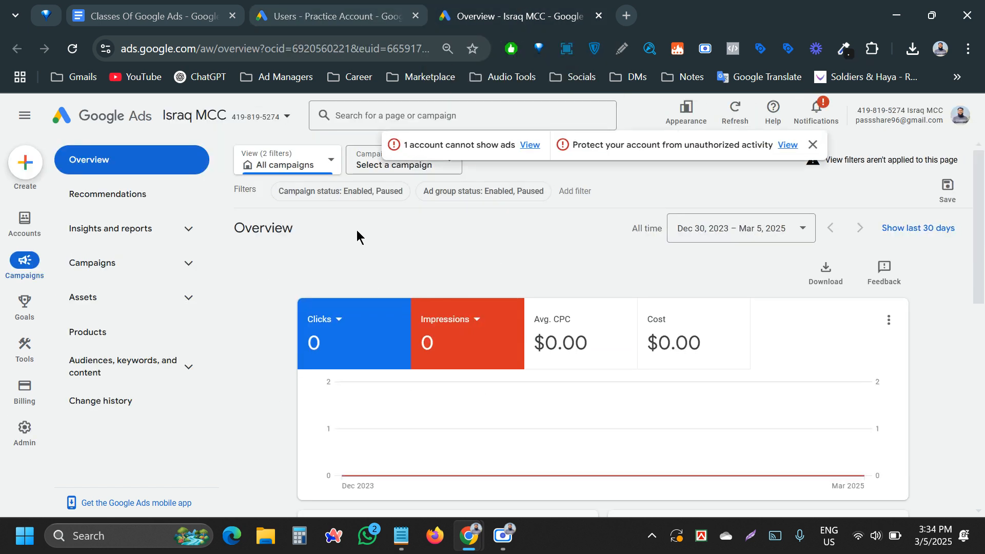
{"action": "left_click", "coordinate": [812, 145]}
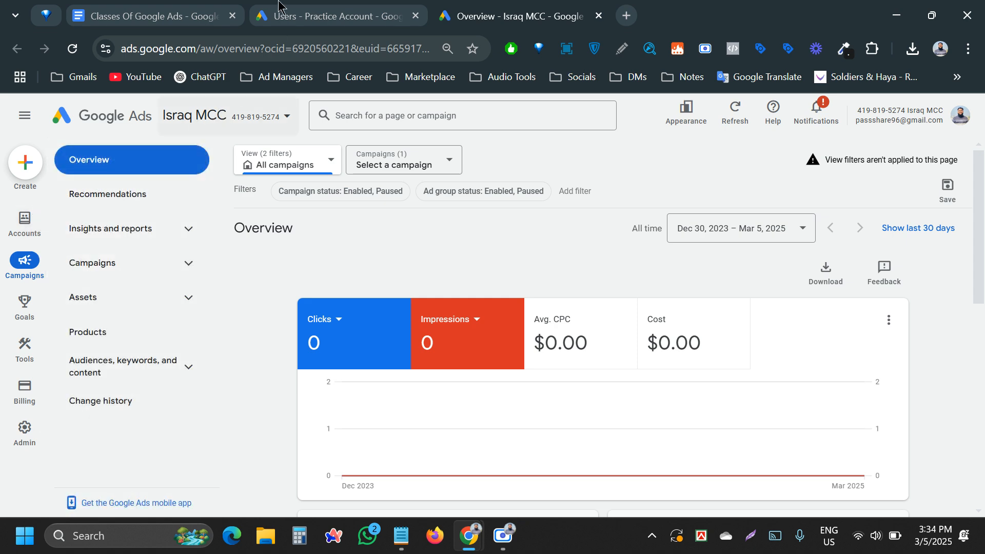
{"action": "left_click", "coordinate": [283, 4]}
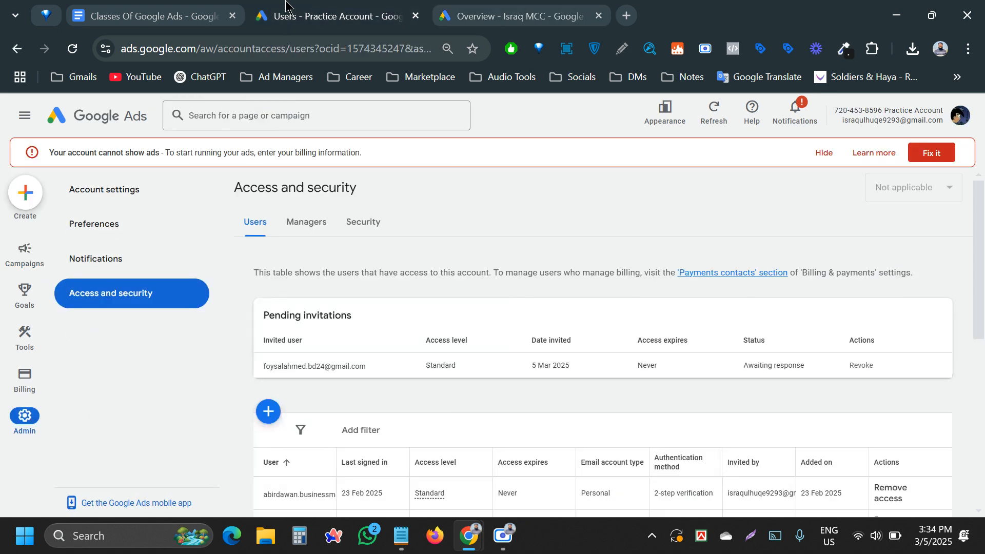
{"action": "left_click", "coordinate": [468, 9]}
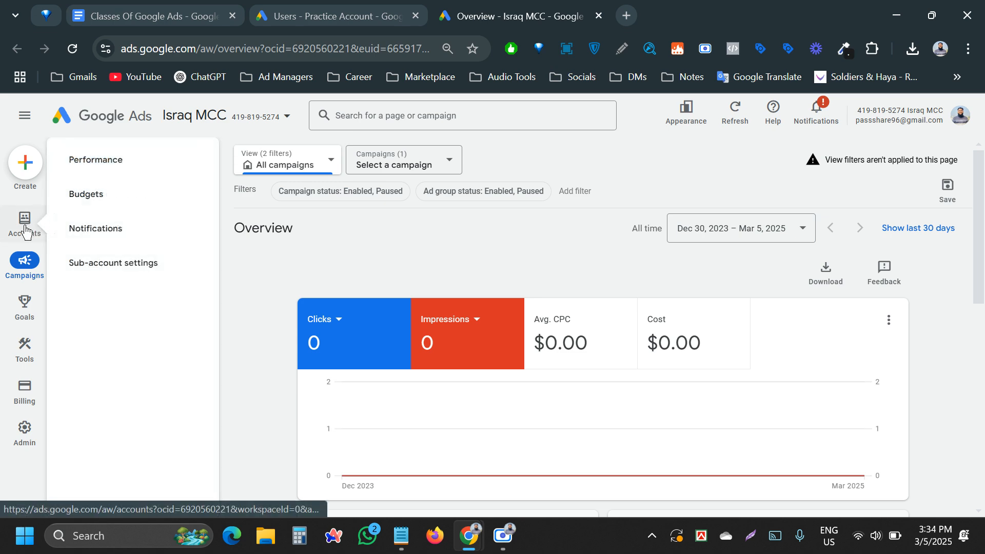
{"action": "left_click", "coordinate": [279, 11]}
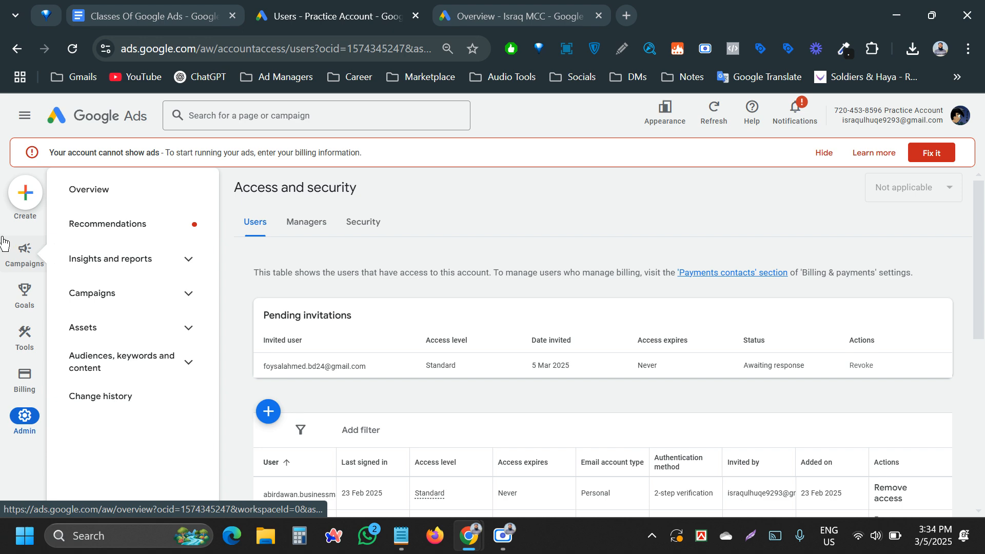
{"action": "left_click", "coordinate": [459, 5]}
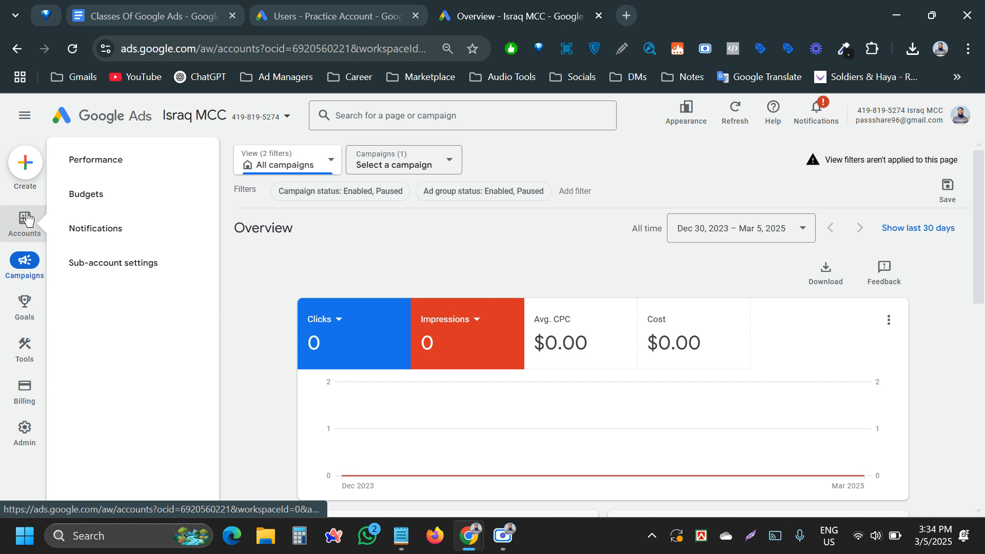
{"action": "left_click", "coordinate": [27, 219]}
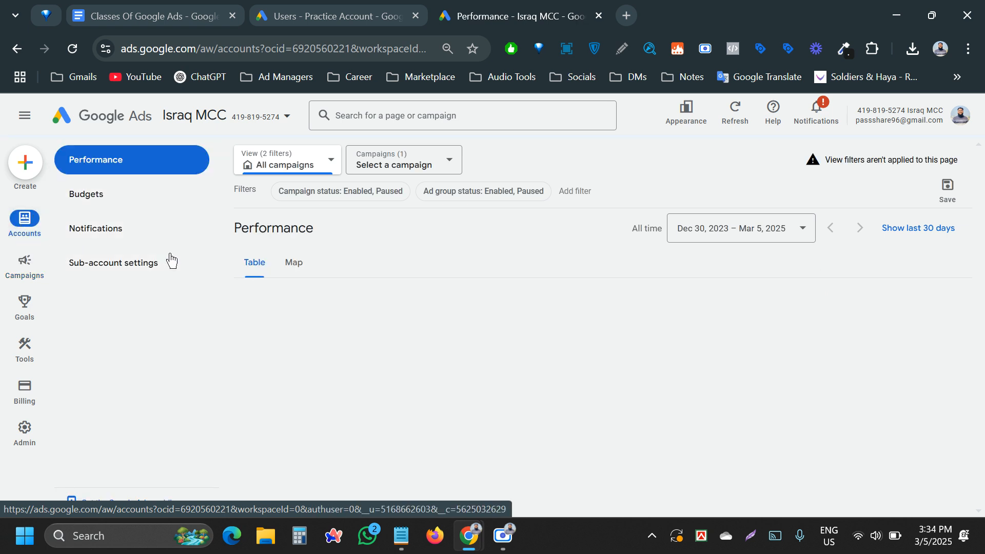
{"action": "left_click", "coordinate": [102, 264]}
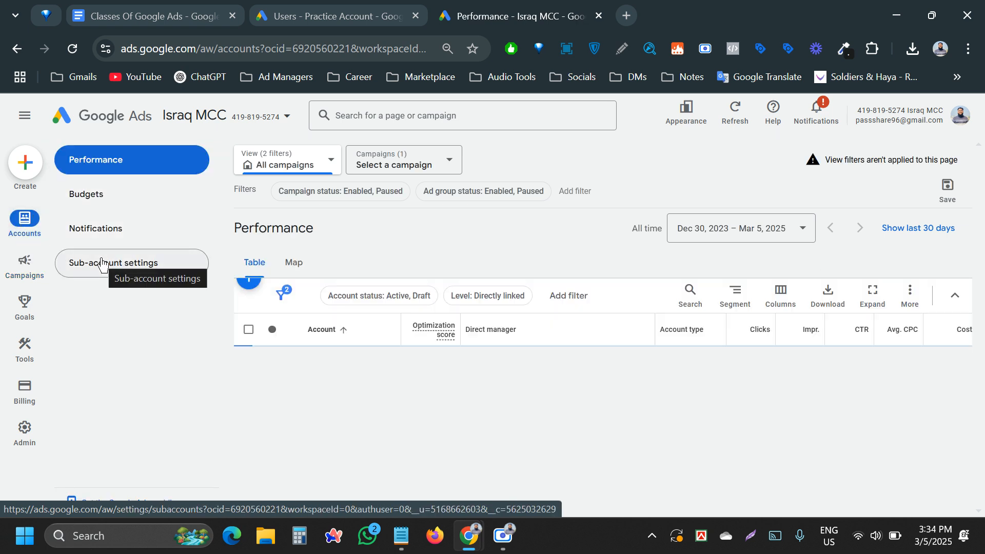
- Check Israq MCC's Received and Sent link requests, then bring up the add sub-account options
{"action": "left_click", "coordinate": [103, 264]}
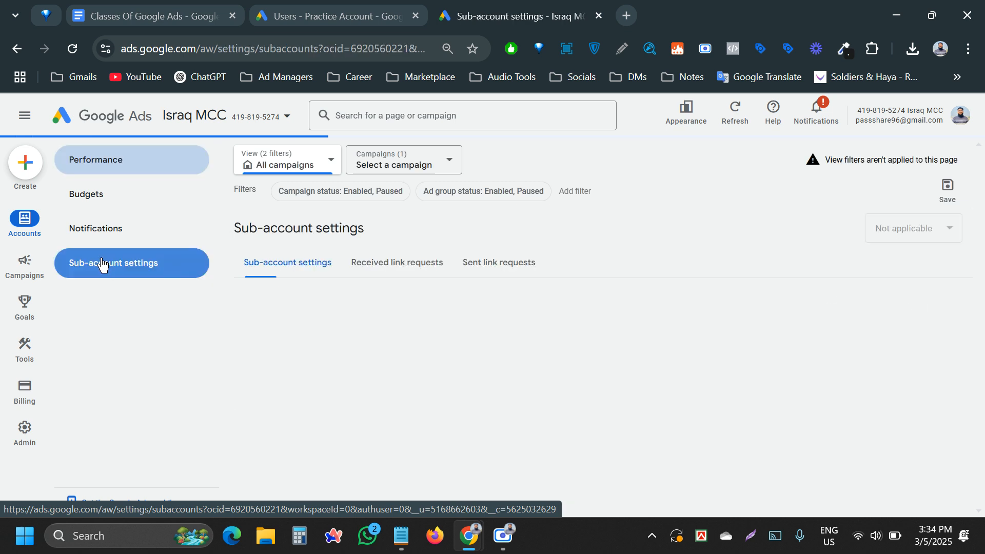
{"action": "left_click", "coordinate": [398, 256]}
{"action": "left_click", "coordinate": [485, 262]}
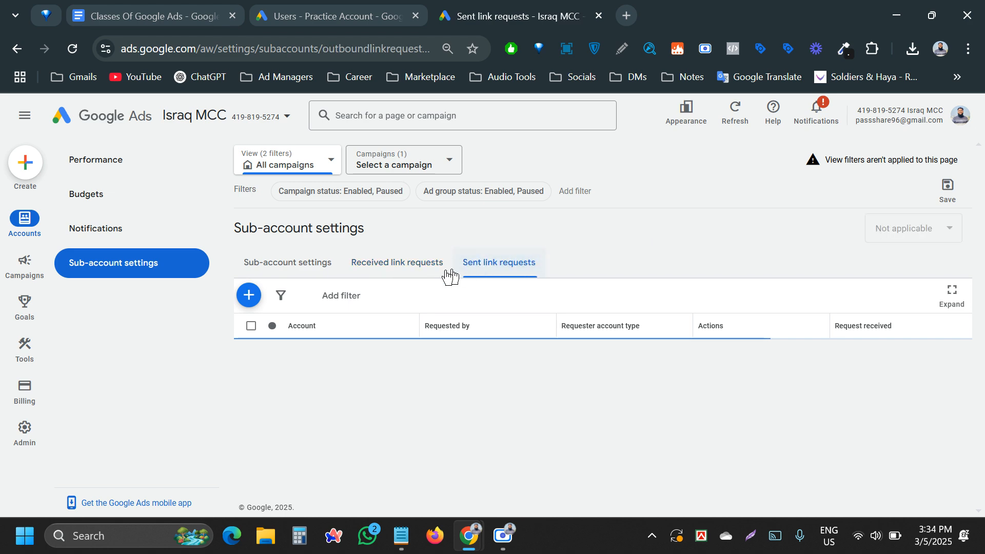
{"action": "left_click", "coordinate": [288, 267]}
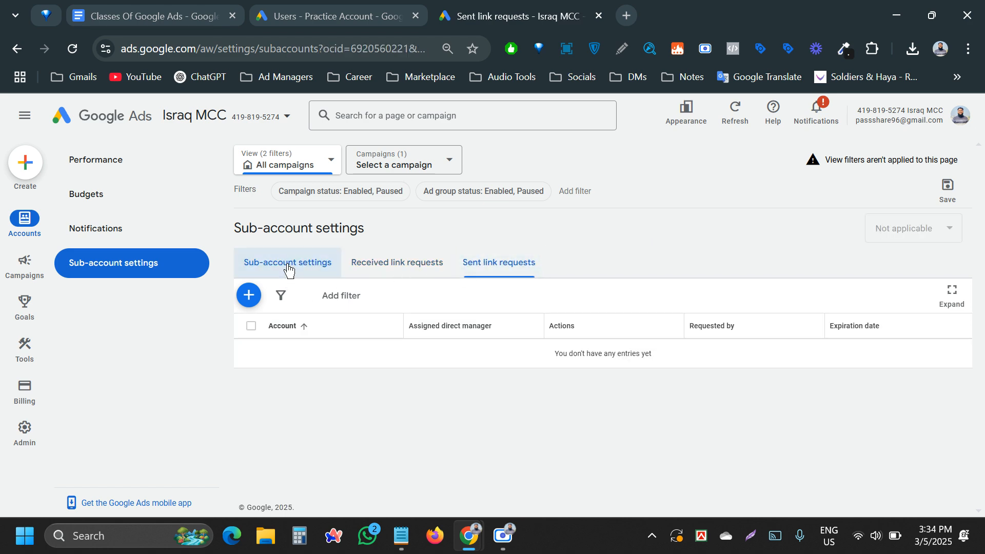
{"action": "left_click", "coordinate": [253, 293]}
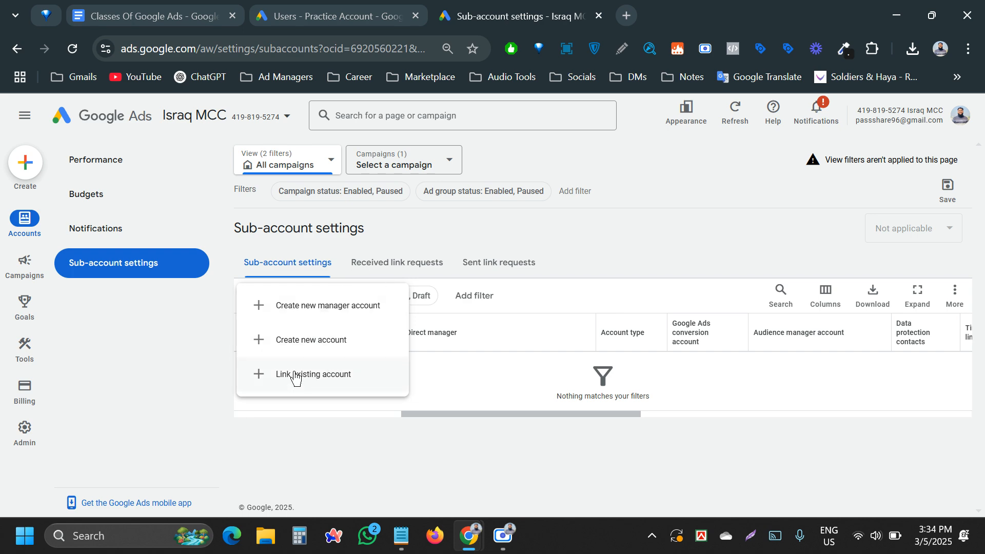
- Copy the Practice Account's customer ID into Link existing account and send the link request
{"action": "left_click", "coordinate": [295, 378]}
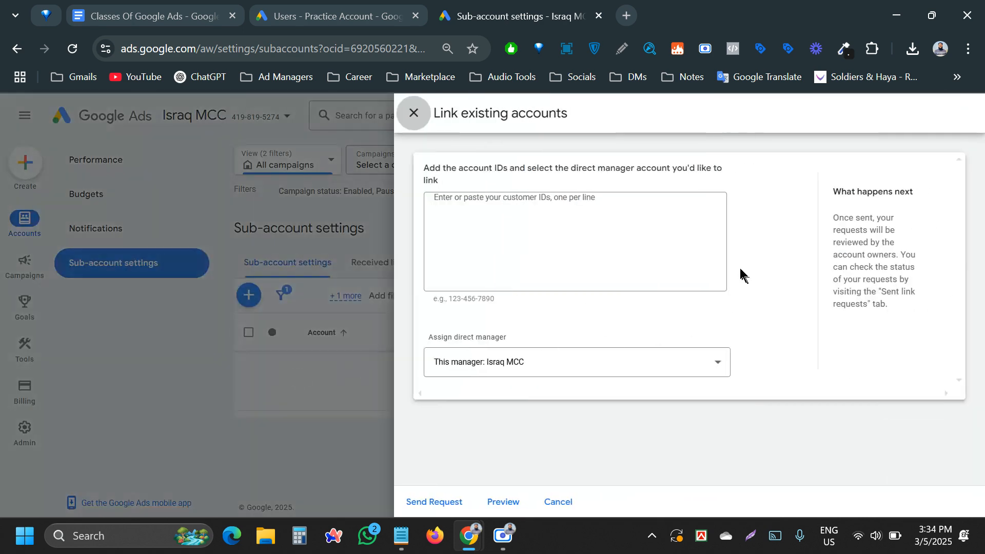
{"action": "left_click", "coordinate": [495, 203]}
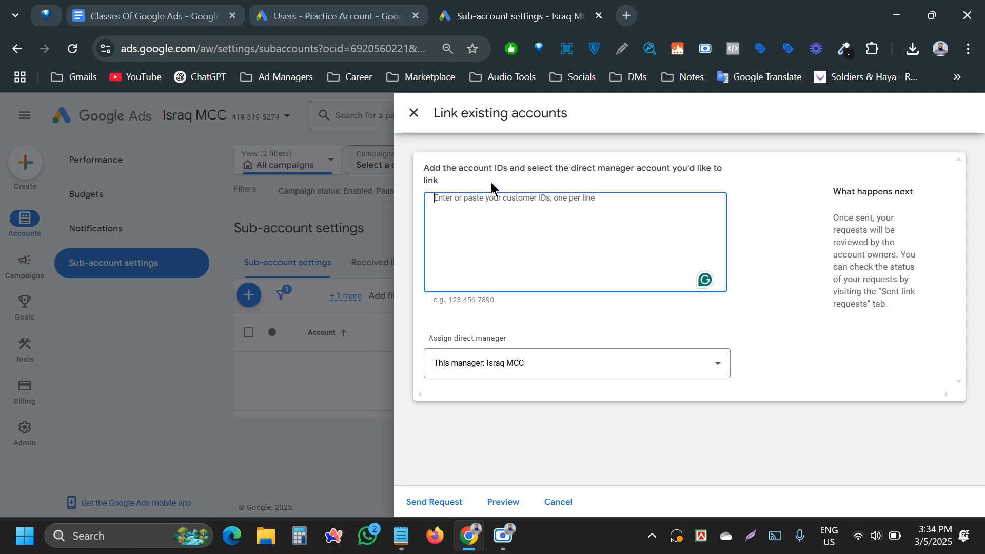
{"action": "left_click", "coordinate": [366, 13]}
{"action": "left_click_drag", "start_coordinate": [882, 107], "coordinate": [831, 117]}
{"action": "key", "text": "ctrl+c"}
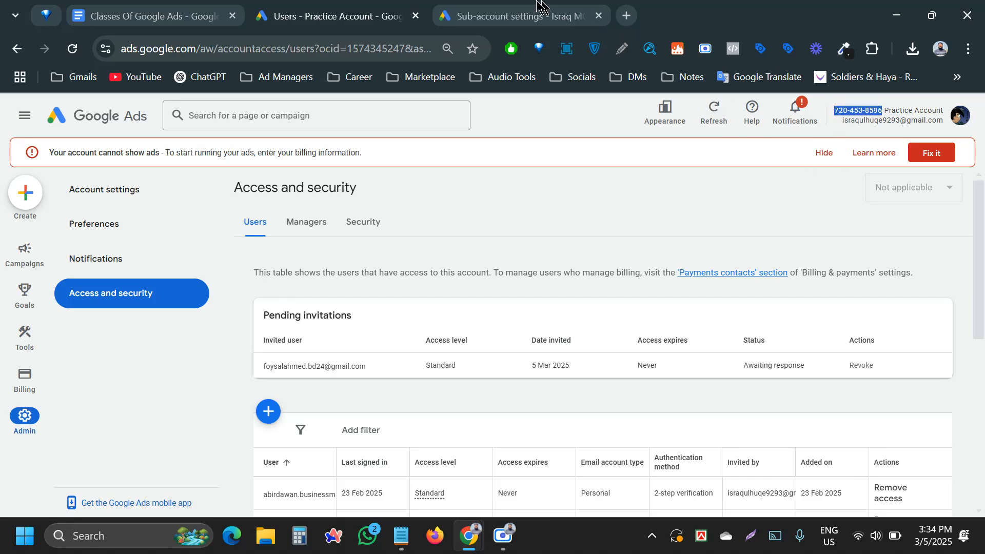
{"action": "left_click", "coordinate": [513, 15]}
{"action": "left_click", "coordinate": [462, 249]}
{"action": "key", "text": "ctrl+v"}
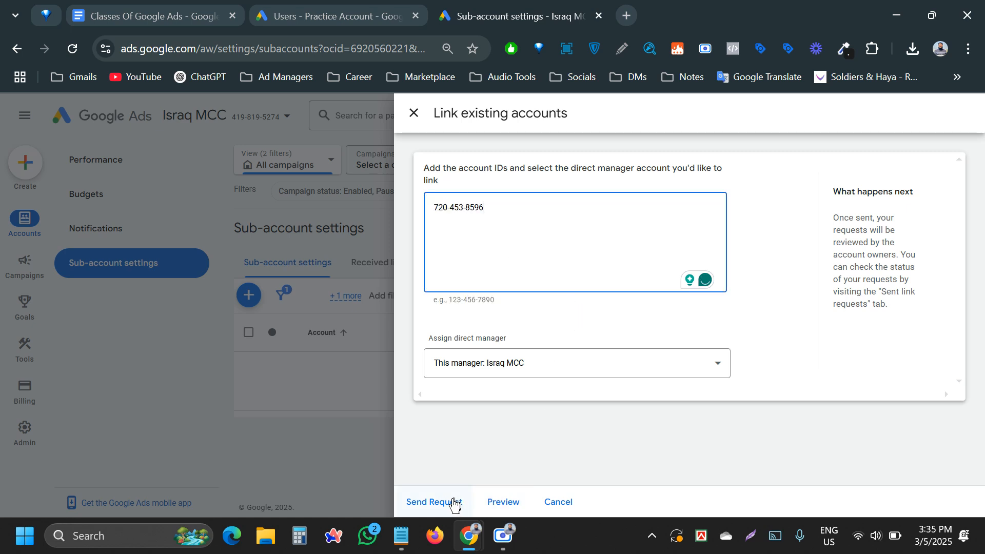
{"action": "left_click", "coordinate": [429, 502]}
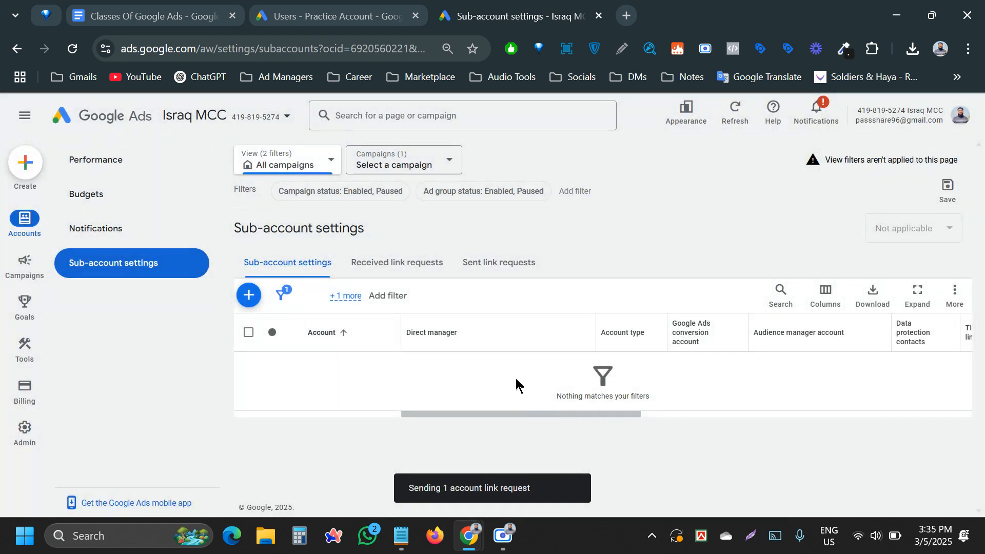
- Confirm the request is listed under Sent link requests, then go to the Practice Account
{"action": "left_click", "coordinate": [497, 265]}
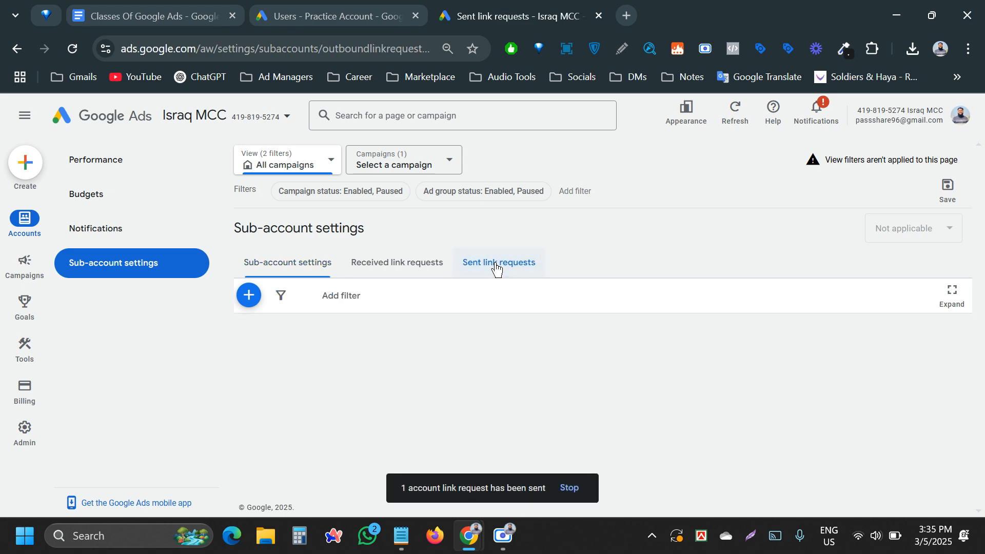
{"action": "left_click", "coordinate": [248, 295]}
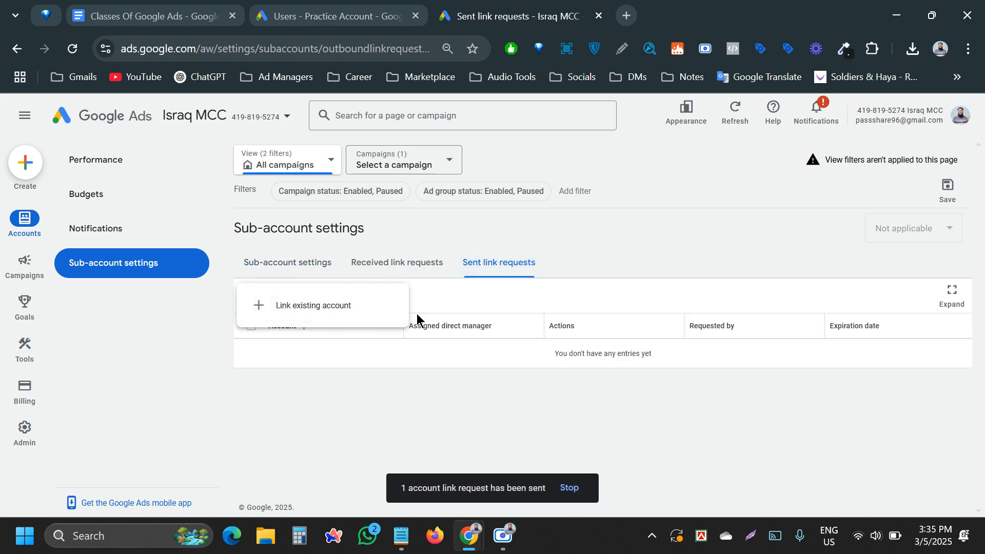
{"action": "left_click", "coordinate": [356, 306]}
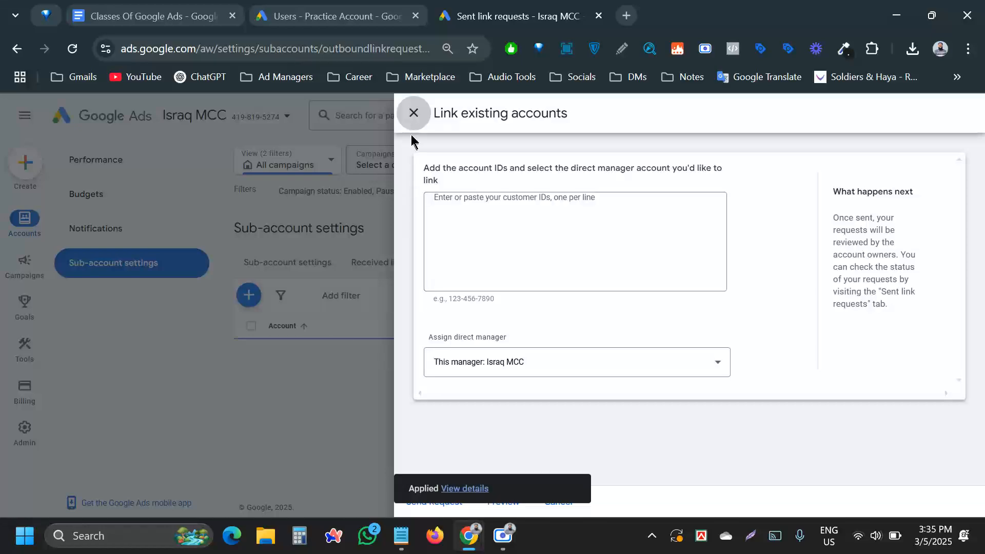
{"action": "left_click", "coordinate": [420, 123]}
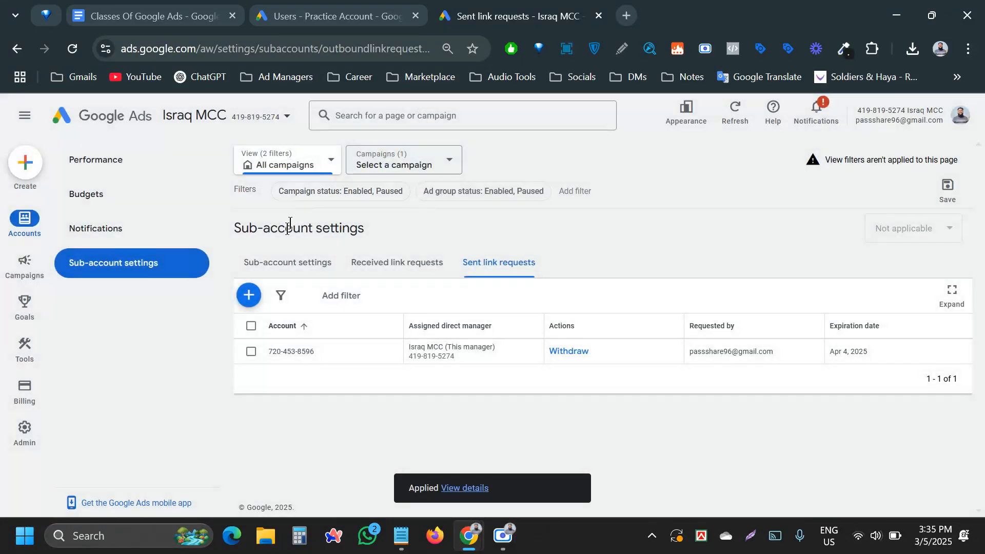
{"action": "left_click", "coordinate": [286, 260]}
{"action": "left_click", "coordinate": [372, 17]}
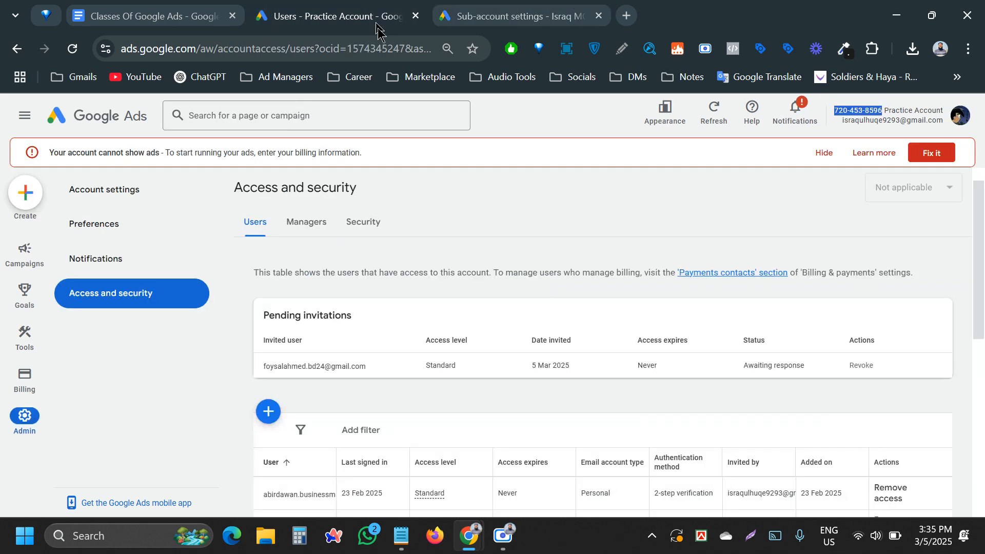
- Accept Israq MCC's link request on the Practice Account and grant it access
{"action": "left_click", "coordinate": [321, 223]}
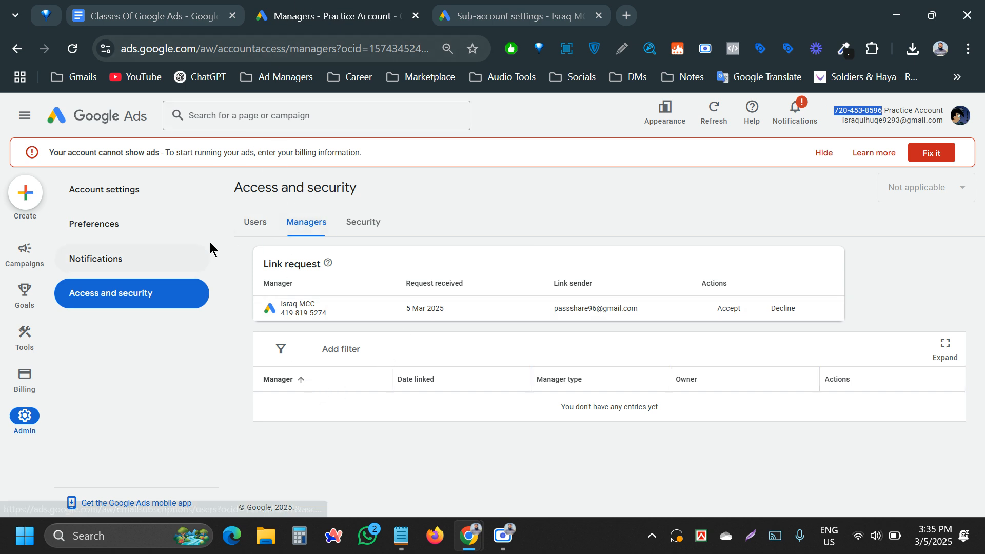
{"action": "left_click", "coordinate": [255, 222]}
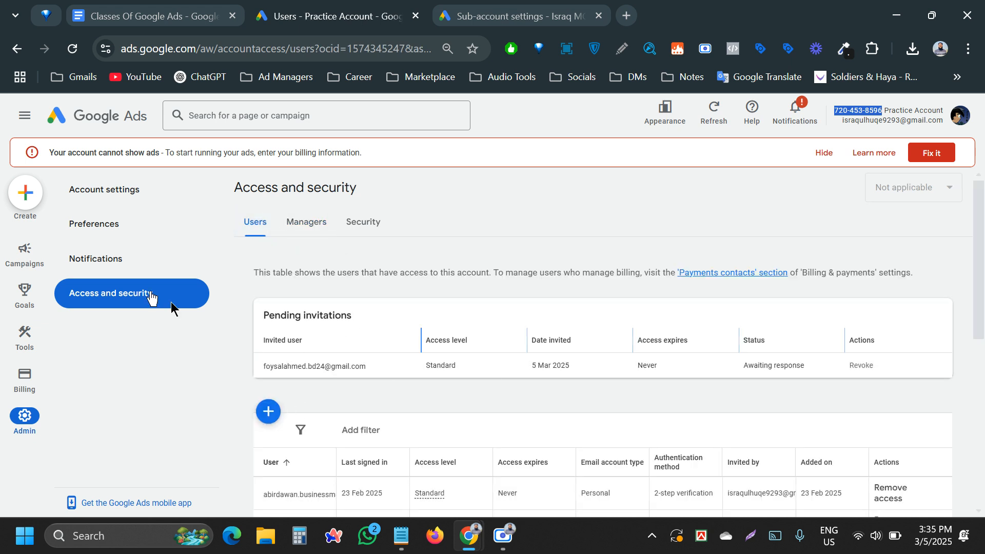
{"action": "left_click", "coordinate": [294, 225]}
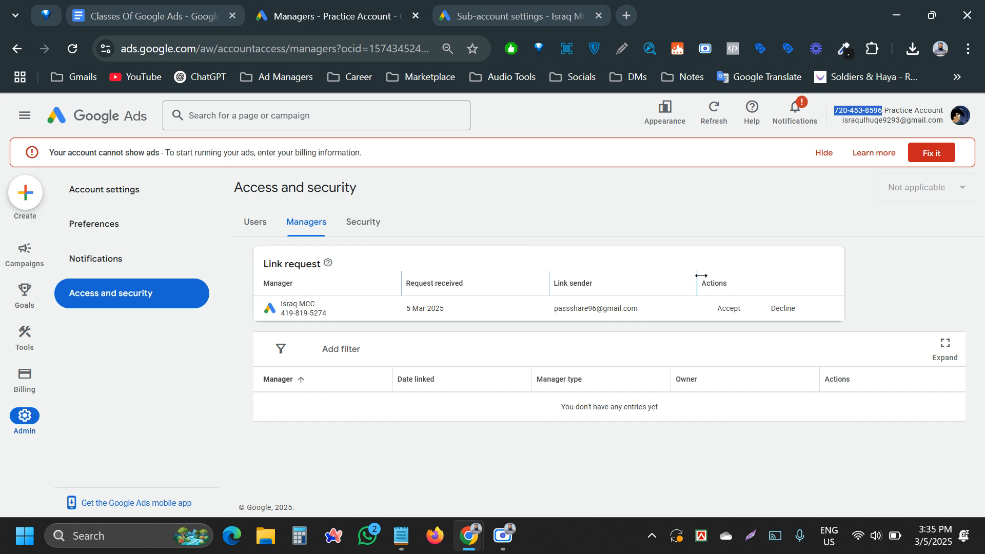
{"action": "left_click", "coordinate": [728, 308]}
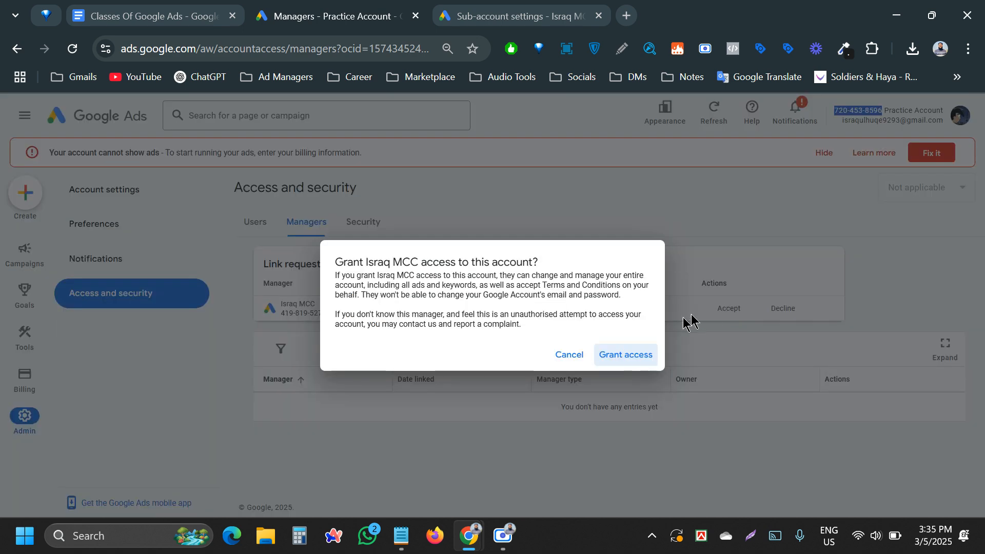
{"action": "left_click", "coordinate": [634, 354]}
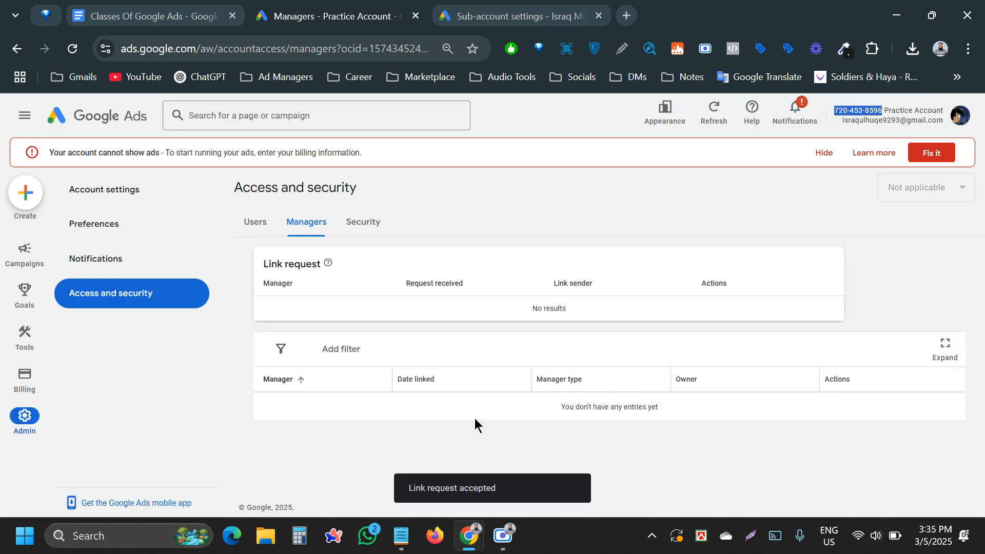
{"action": "left_click", "coordinate": [569, 13]}
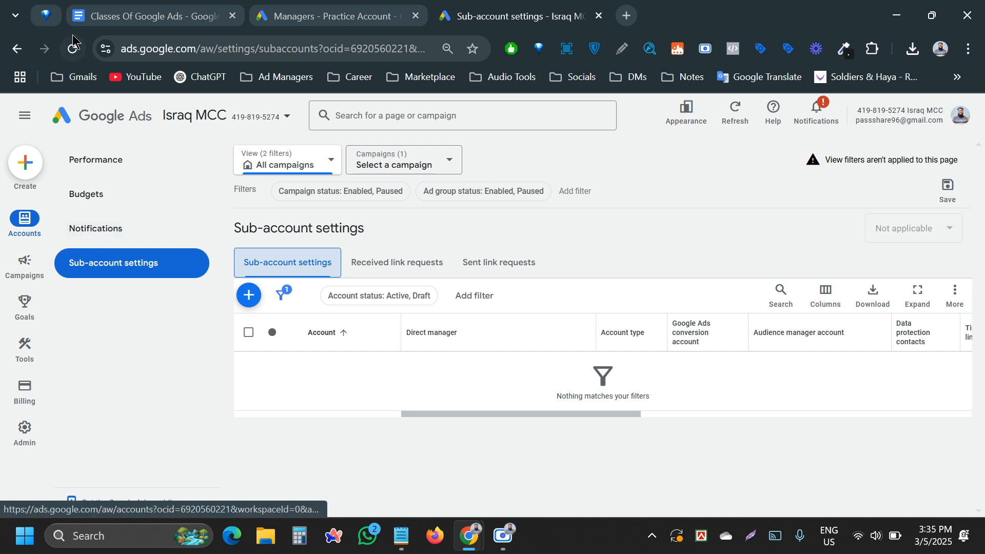
- Reload Israq MCC's sub-account list to show the Practice Account and dismiss the alerts banner
{"action": "left_click", "coordinate": [71, 51]}
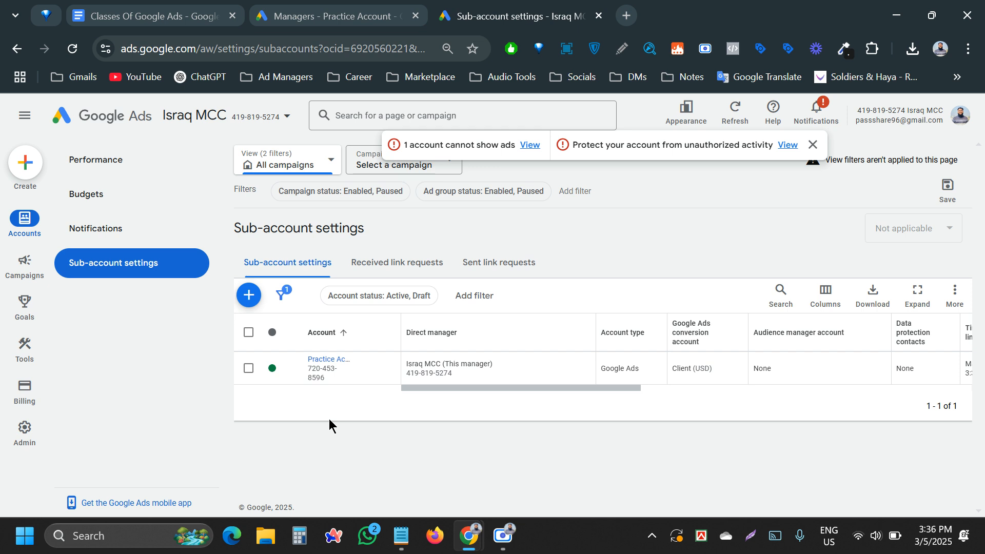
{"action": "left_click", "coordinate": [811, 148]}
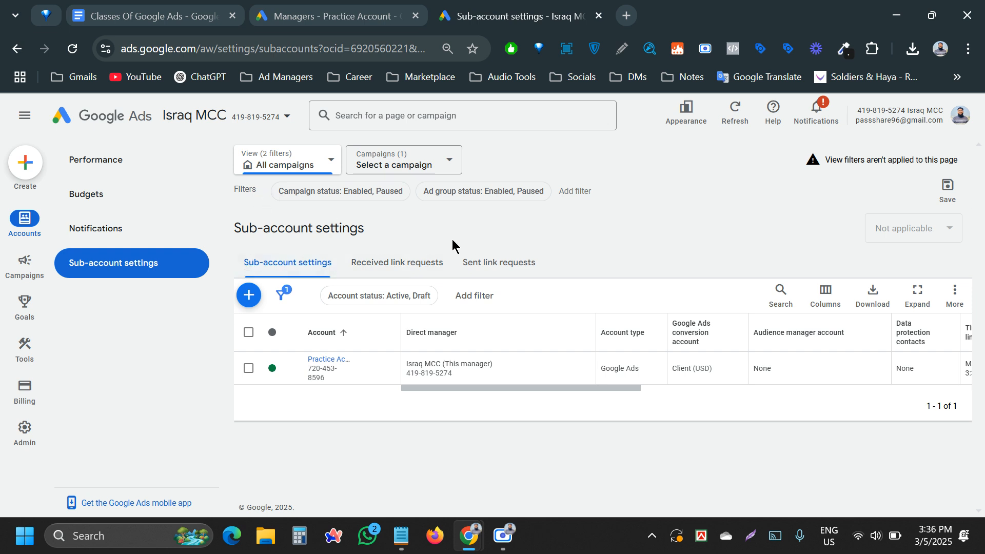
{"action": "mouse_move", "coordinate": [16, 436]}
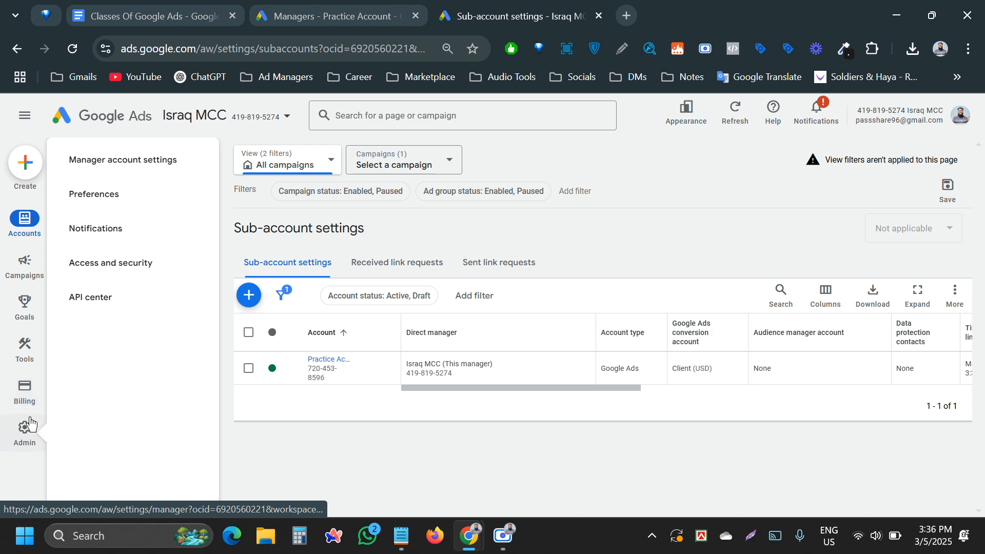
- Go to Israq MCC's Admin > Access and security and start a new user invitation
{"action": "left_click", "coordinate": [26, 427]}
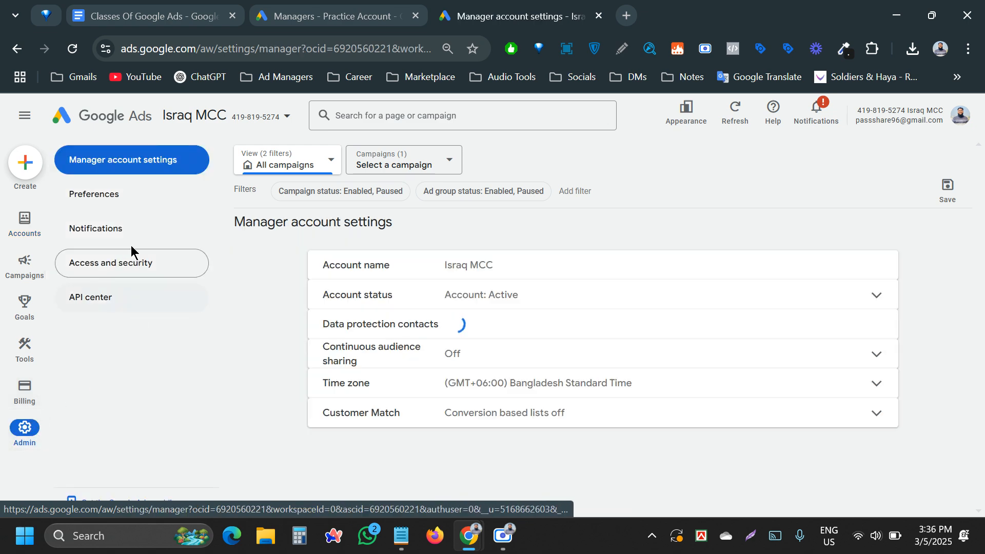
{"action": "left_click", "coordinate": [109, 264]}
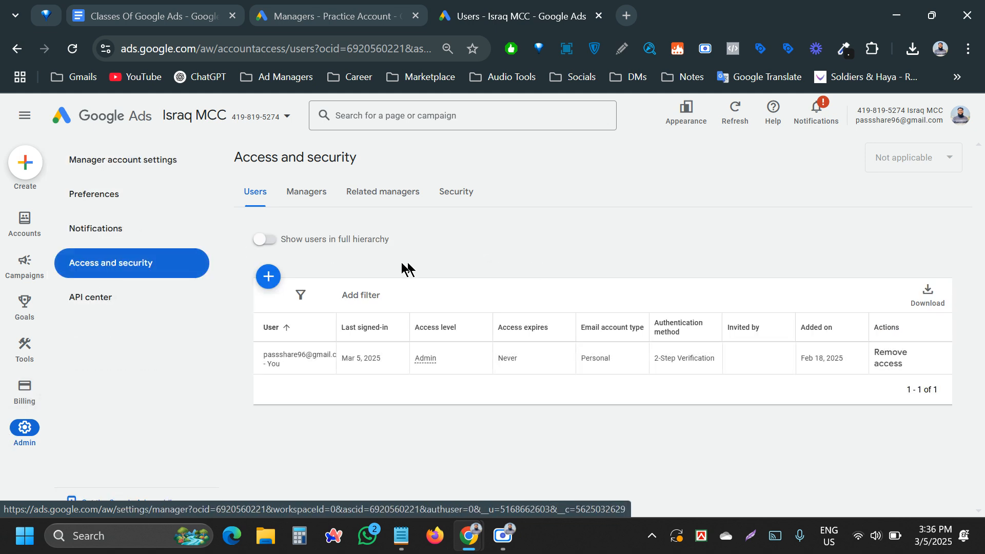
{"action": "left_click", "coordinate": [267, 276]}
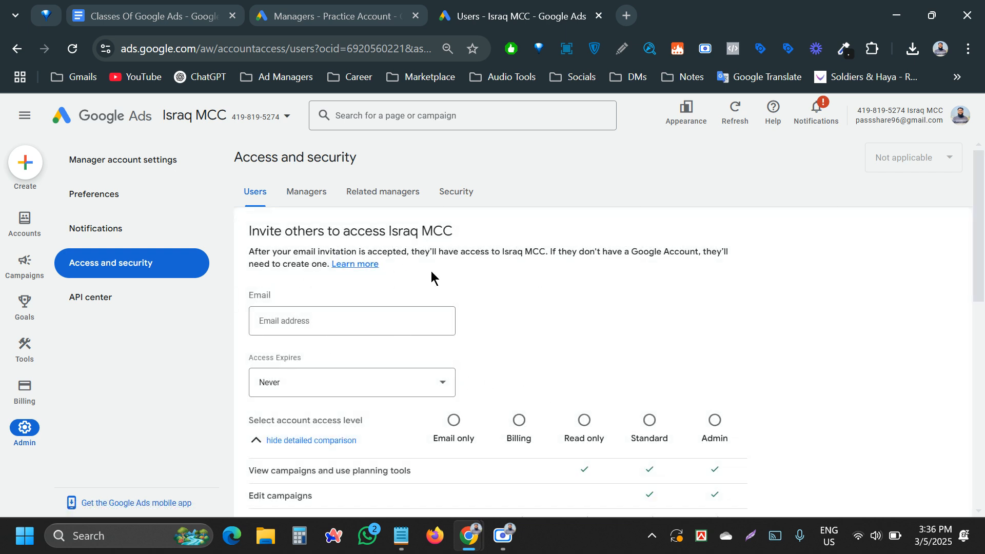
{"action": "scroll", "coordinate": [431, 270], "scroll_direction": "down", "scroll_amount": 5}
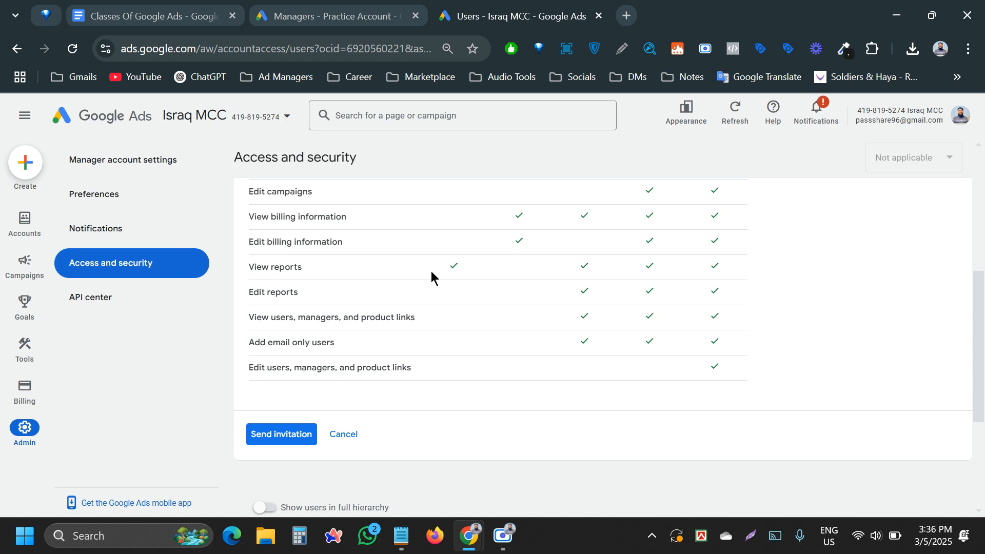
{"action": "scroll", "coordinate": [430, 271], "scroll_direction": "up", "scroll_amount": 5}
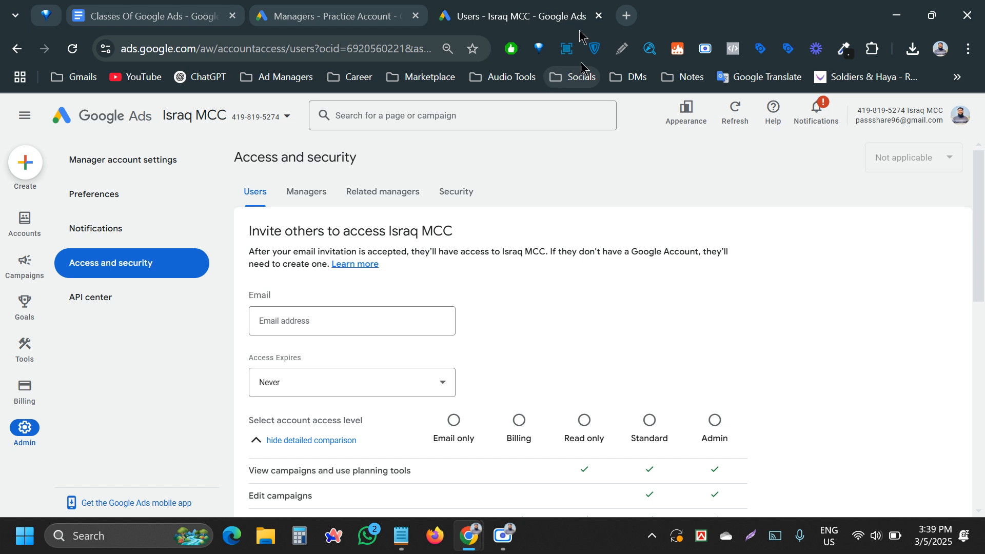
- Switch to the 'Classes Of Google Ads' document, scroll to Class 03, and raise the screen recorder
{"action": "left_click", "coordinate": [102, 6]}
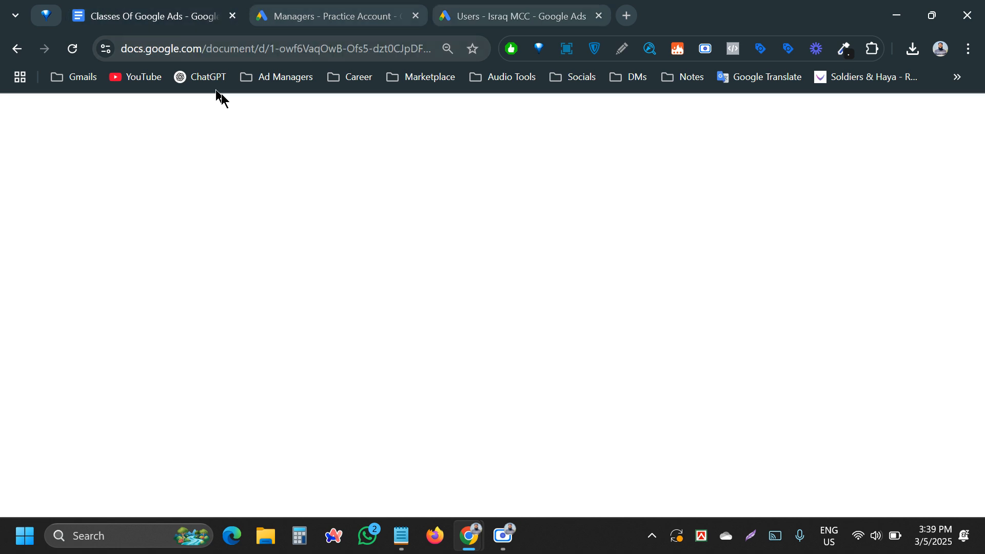
{"action": "scroll", "coordinate": [306, 285], "scroll_direction": "down", "scroll_amount": 5}
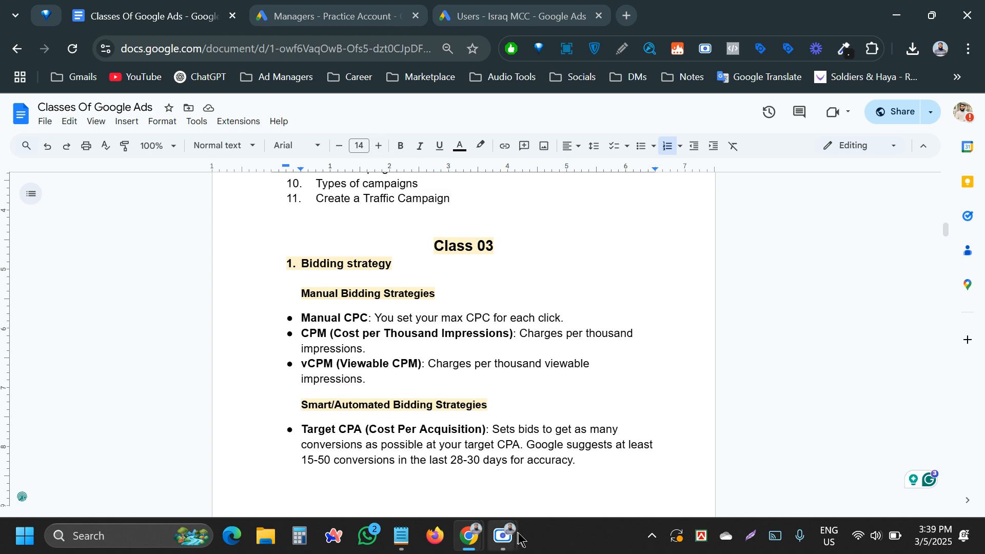
{"action": "mouse_move", "coordinate": [504, 536]}
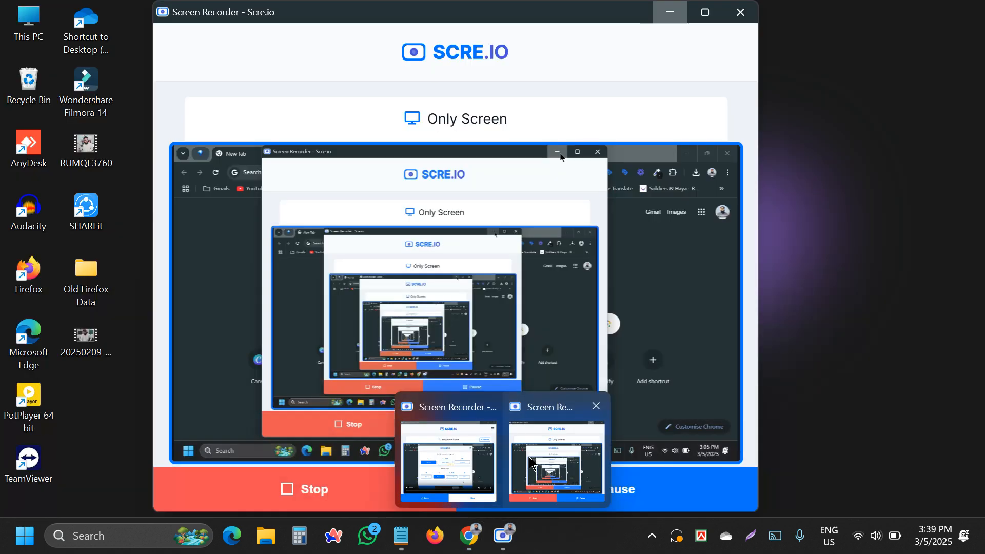
{"action": "left_click", "coordinate": [528, 460]}
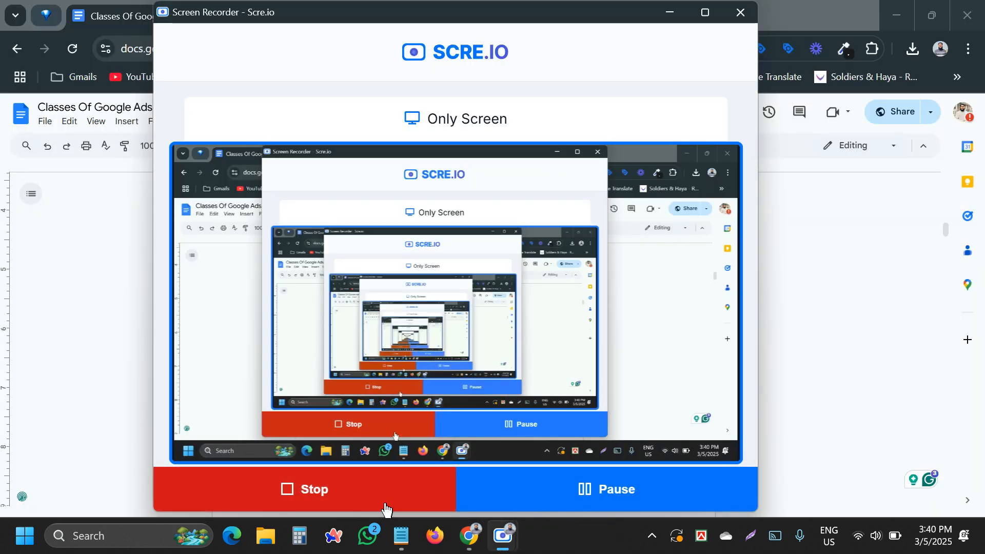